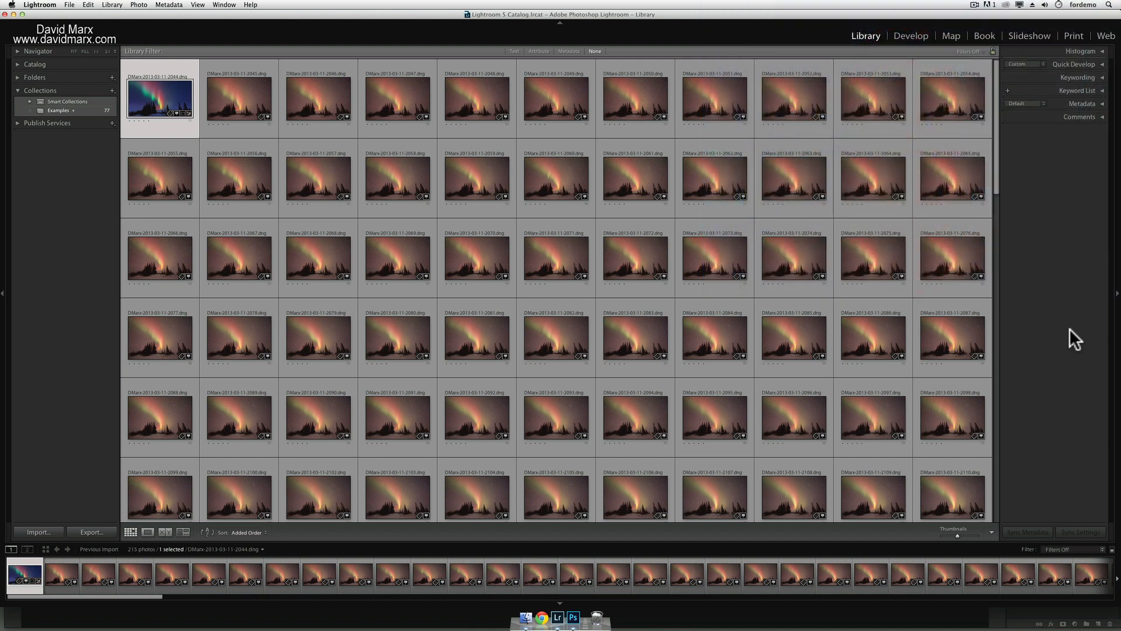
Open the second aurora frame, number 2045, in Loupe view with the photo info overlay displayed
click(234, 100)
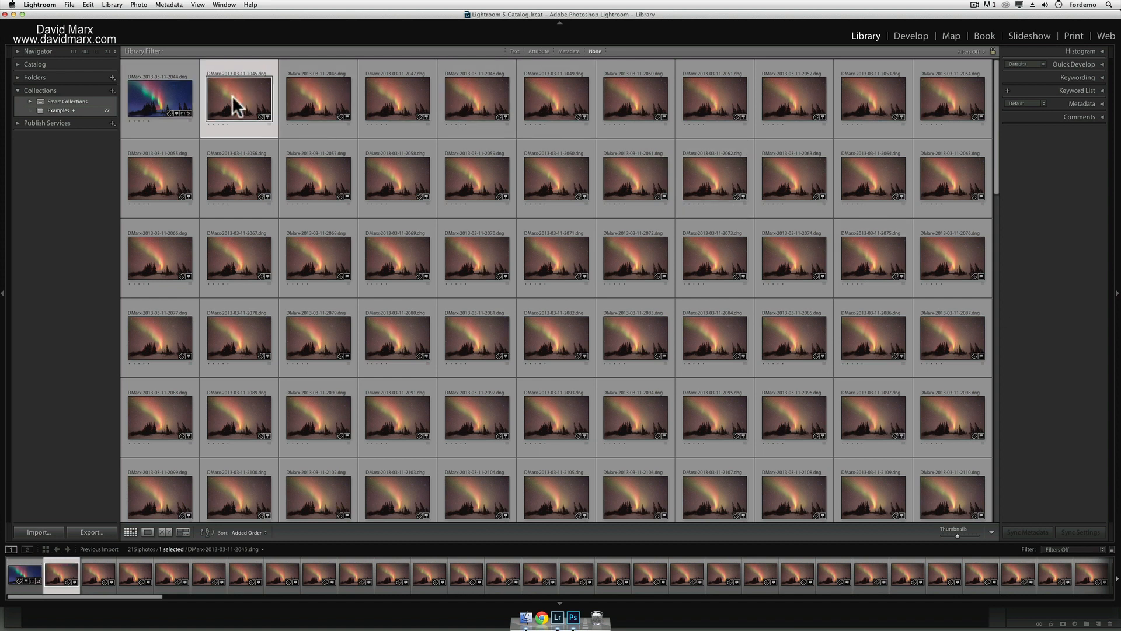
double_click(233, 98)
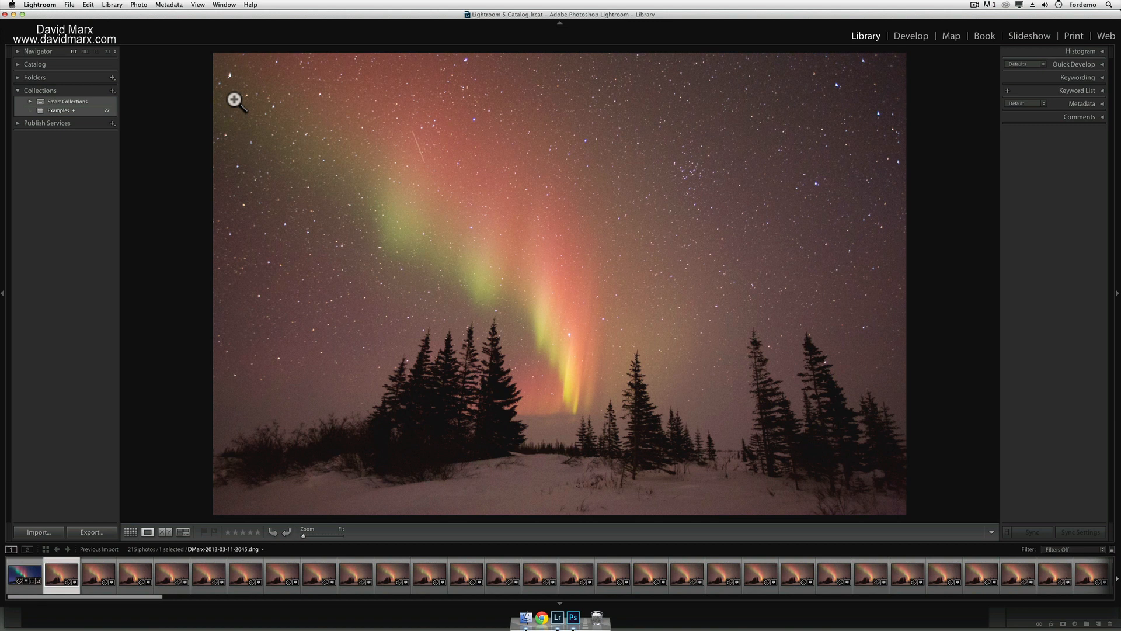
key(i)
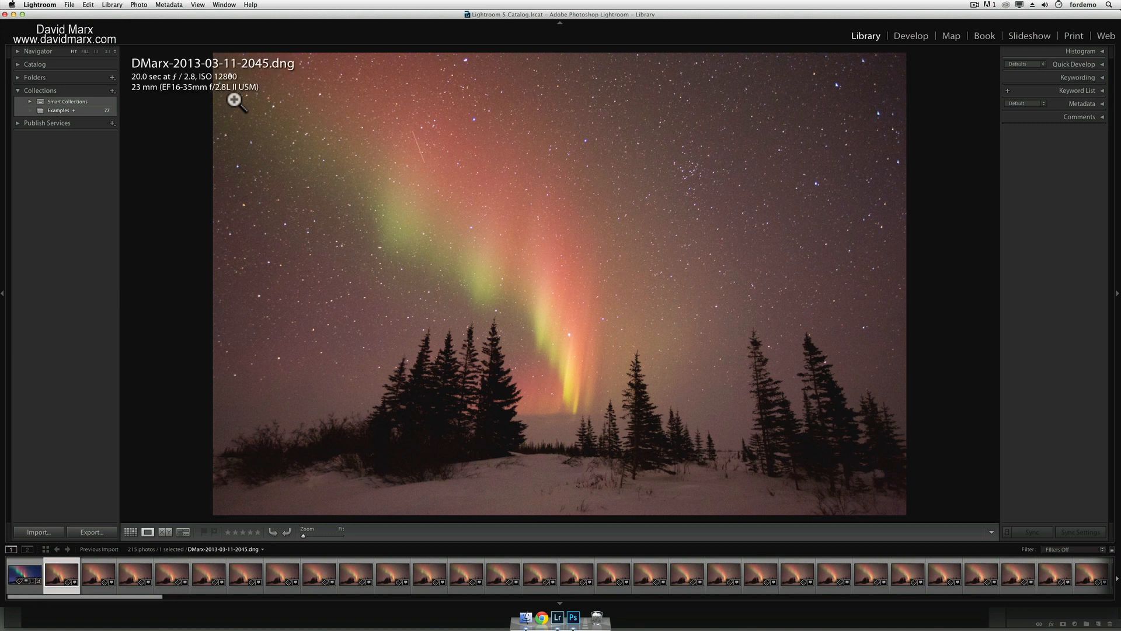
Page forward through the unedited aurora frames to number 2074, and return to the thumbnail grid
key(Right)
key(Right)
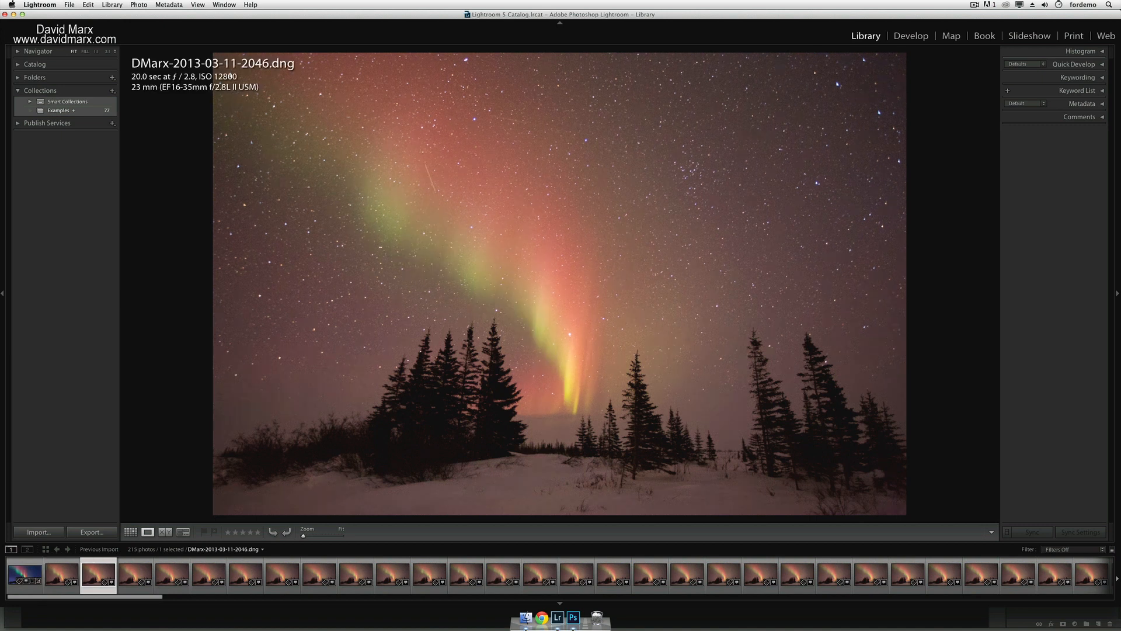
key(Right)
key(Right)
key(Right)
key(Right)
key(Right)
key(Right)
key(Right)
key(Right)
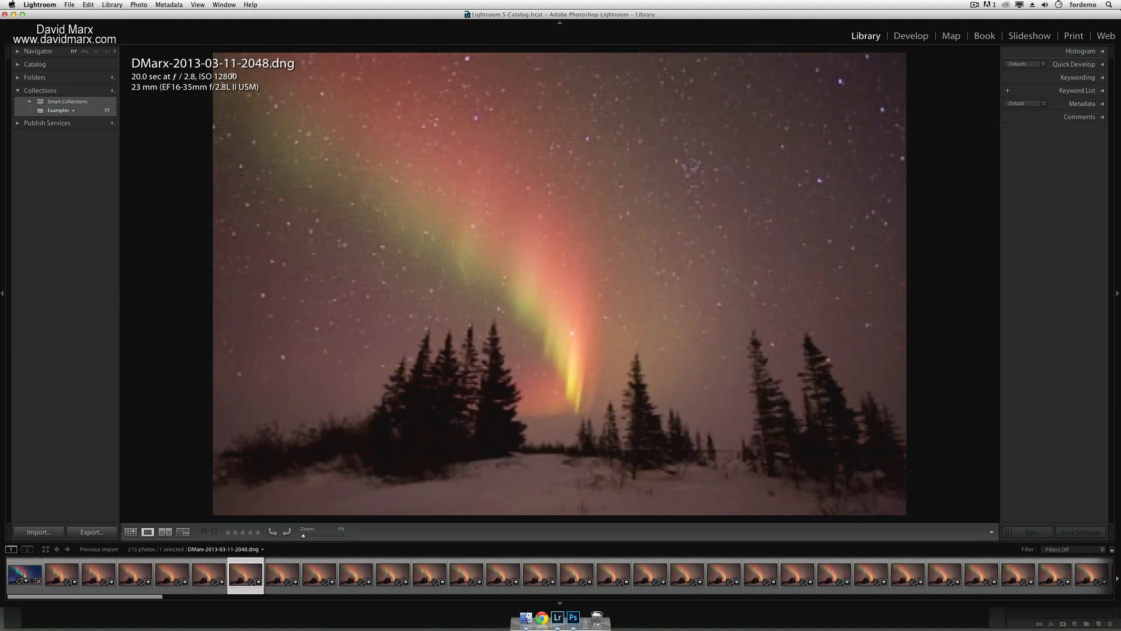
key(Right)
key(Right)
key(Right)
key(Right)
key(Right)
key(Right)
key(Right)
key(Right)
key(Right)
key(Right)
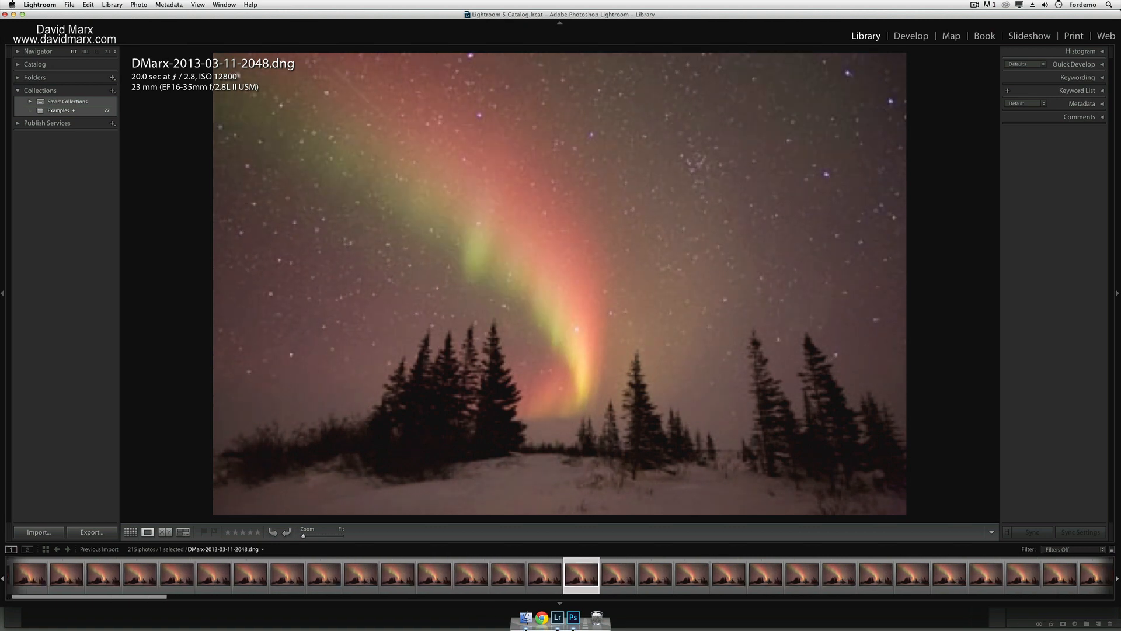
key(Right)
key(Right)
key(Right)
key(Right)
key(Right)
key(Right)
key(Right)
key(Right)
key(Right)
key(Right)
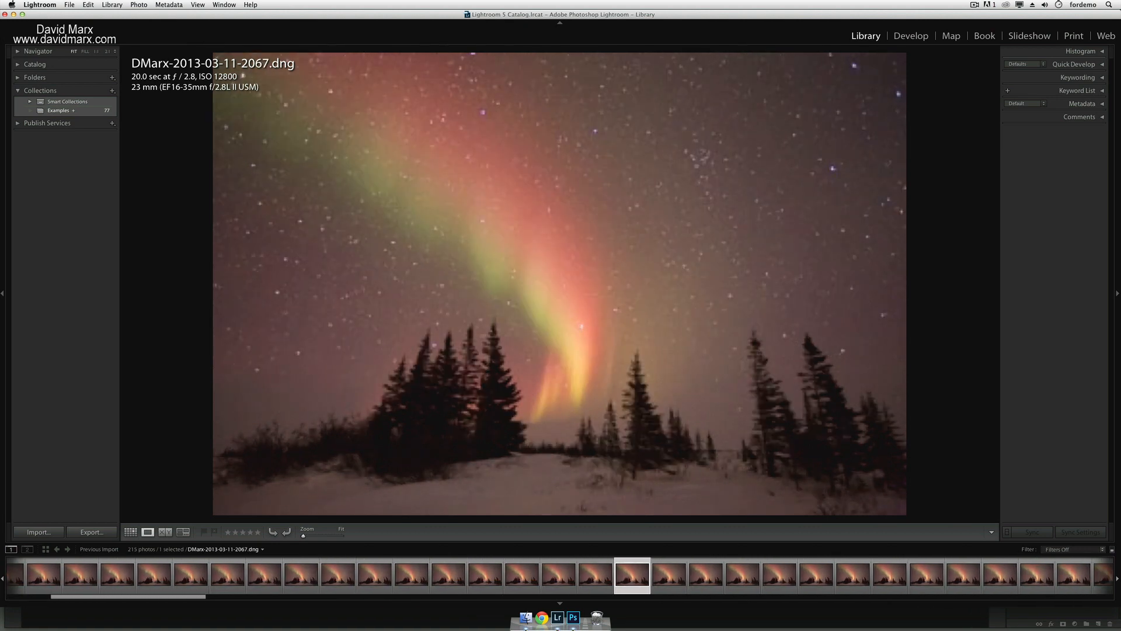
key(Right)
key(Right)
key(Right)
key(Right)
key(Right)
key(Right)
key(Right)
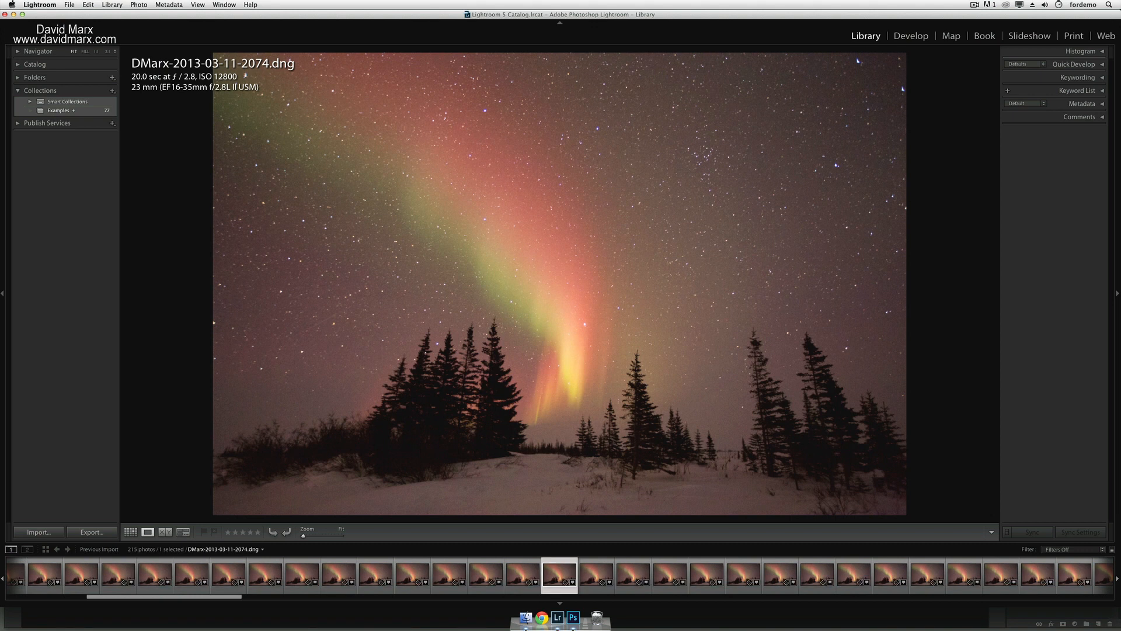
key(g)
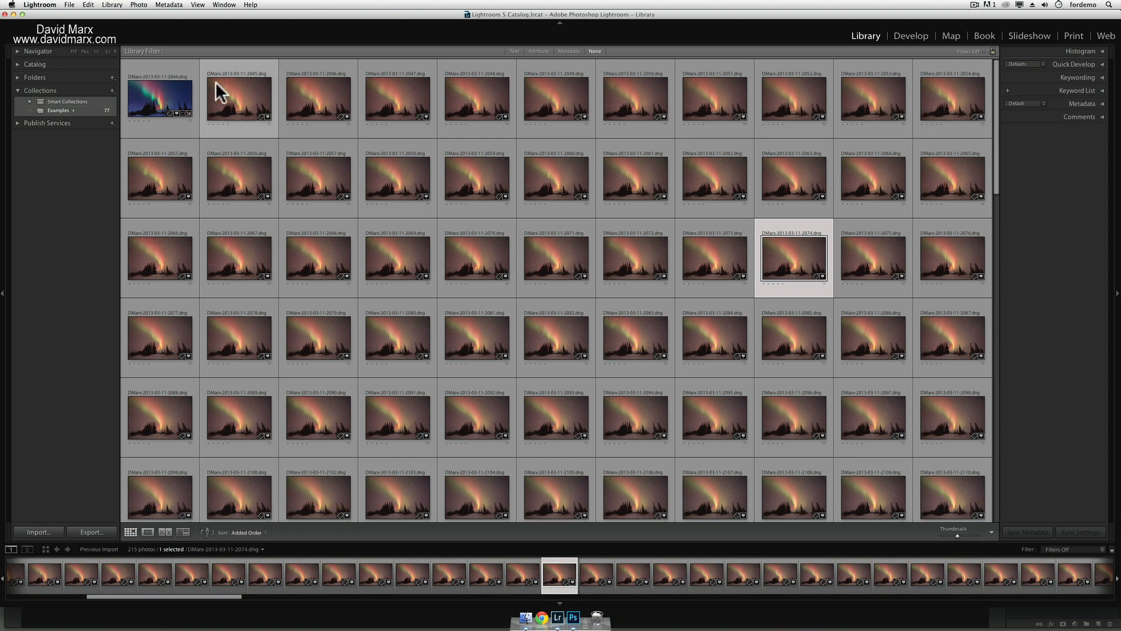
Open the edited first frame, number 2044, in Develop and compare it with its unedited state
click(176, 89)
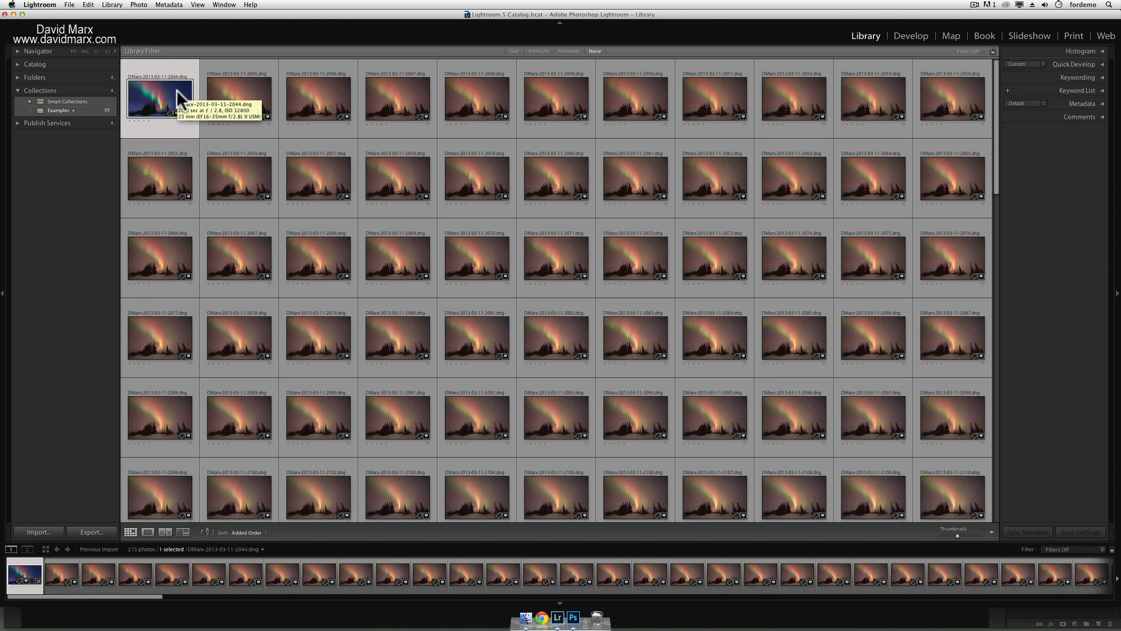
key(d)
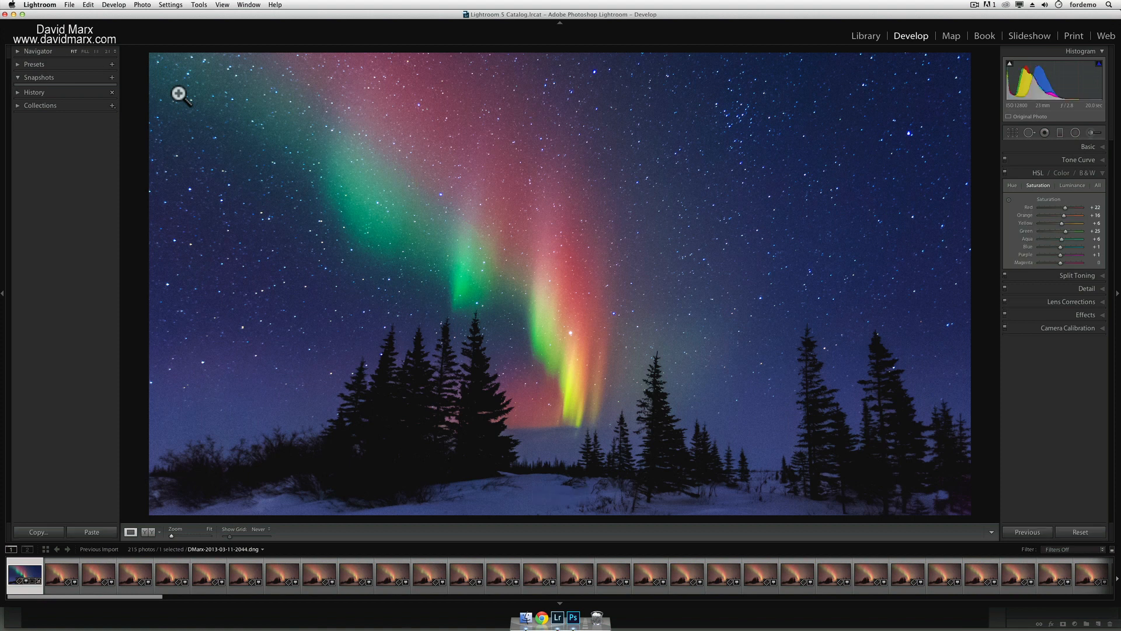
key(backslash)
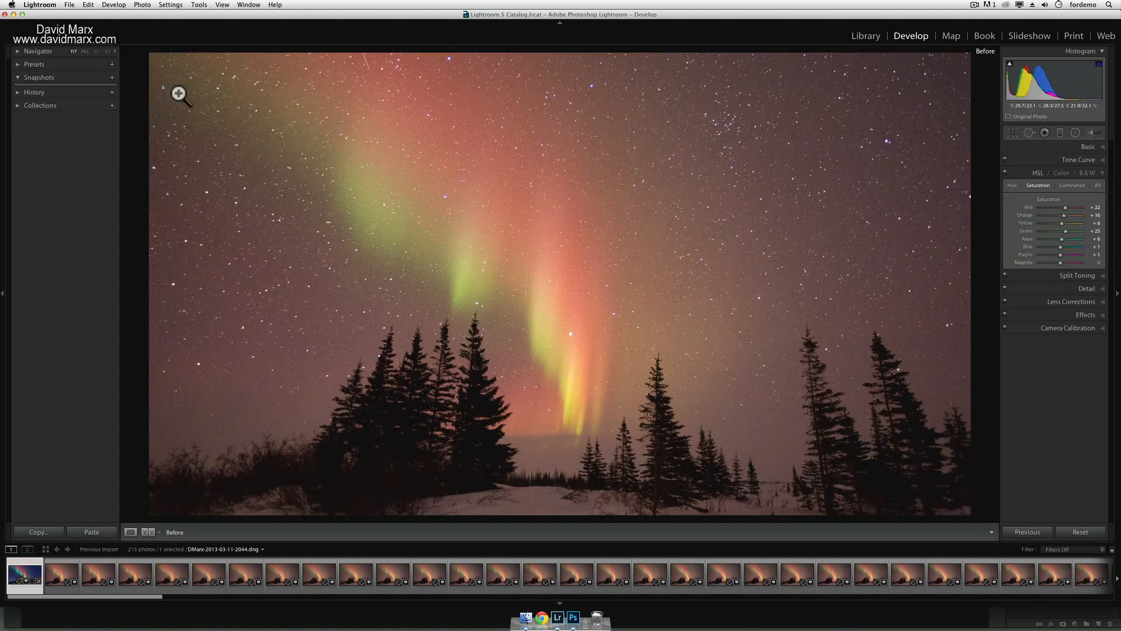
key(backslash)
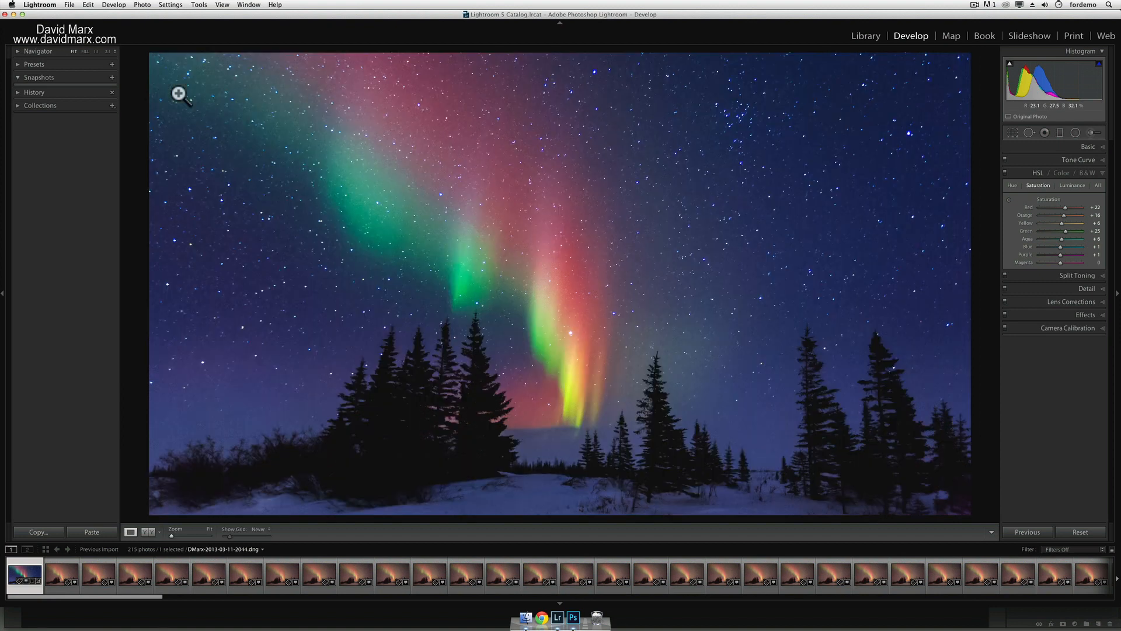
Hide the presets and history panel, and inspect the first frame's crop and straighten settings without changing them
click(2, 294)
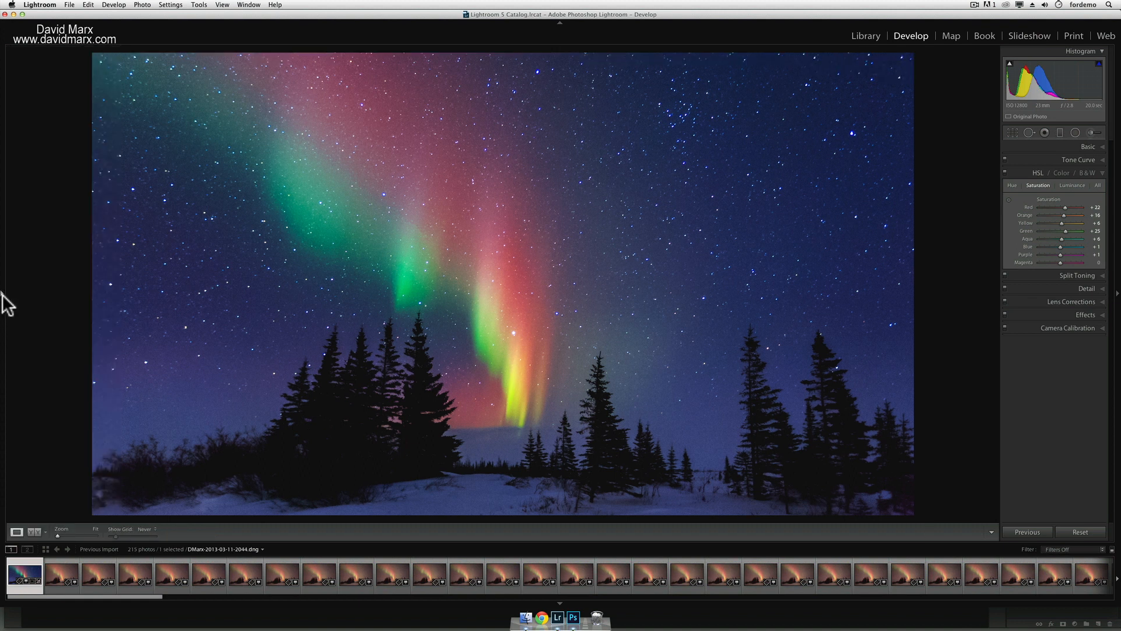
click(1014, 134)
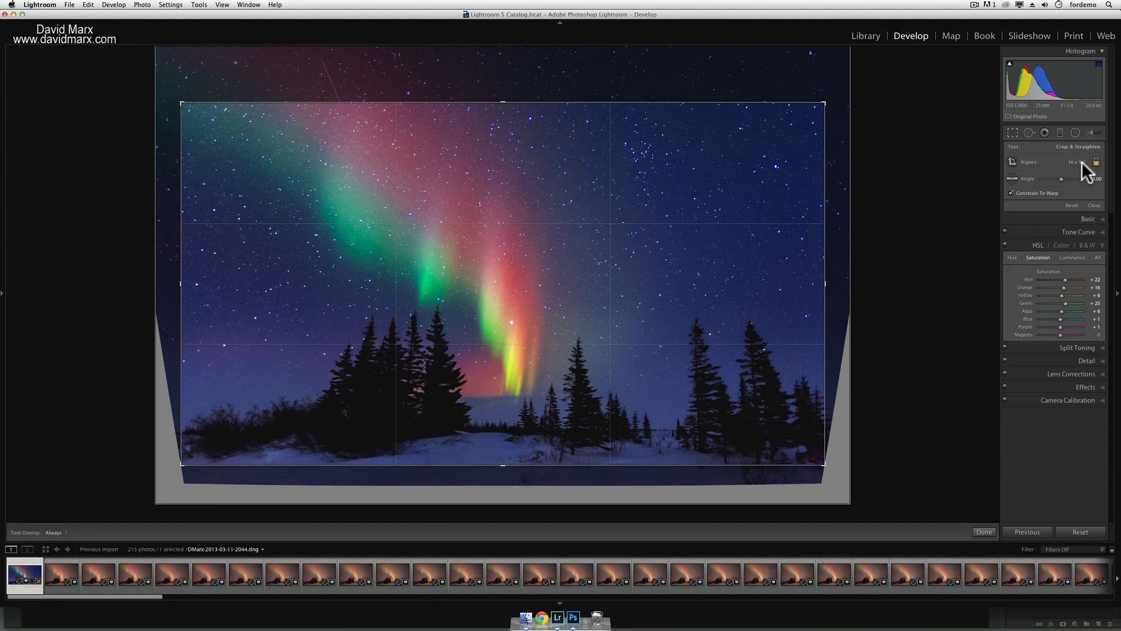
click(1093, 206)
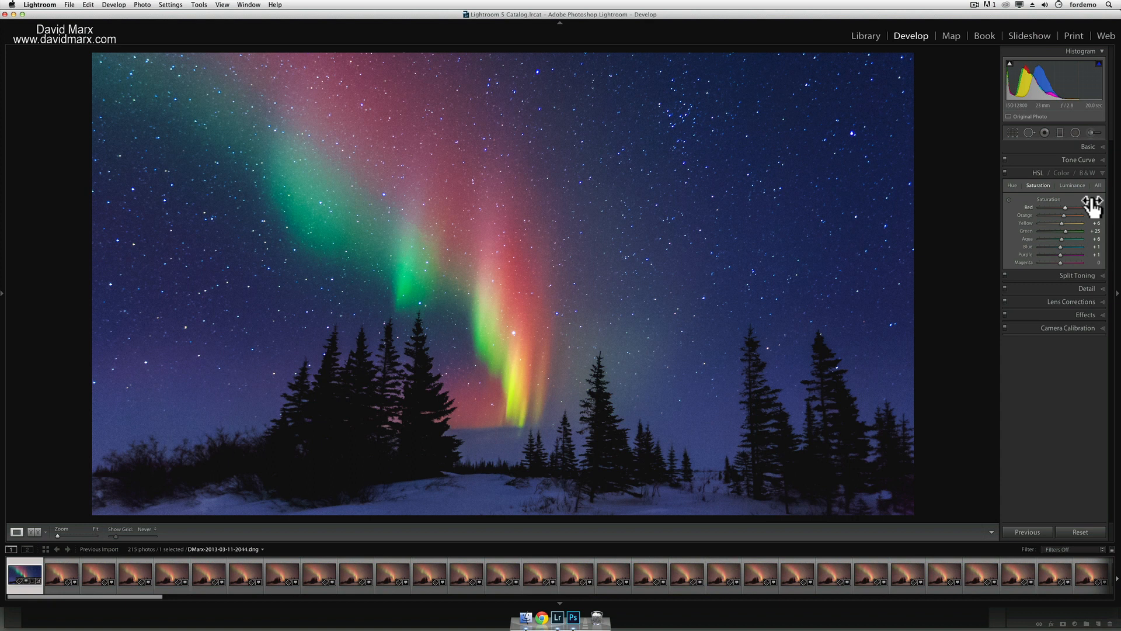
Compare the first frame's before and after versions side by side, and return to the Library grid
key(y)
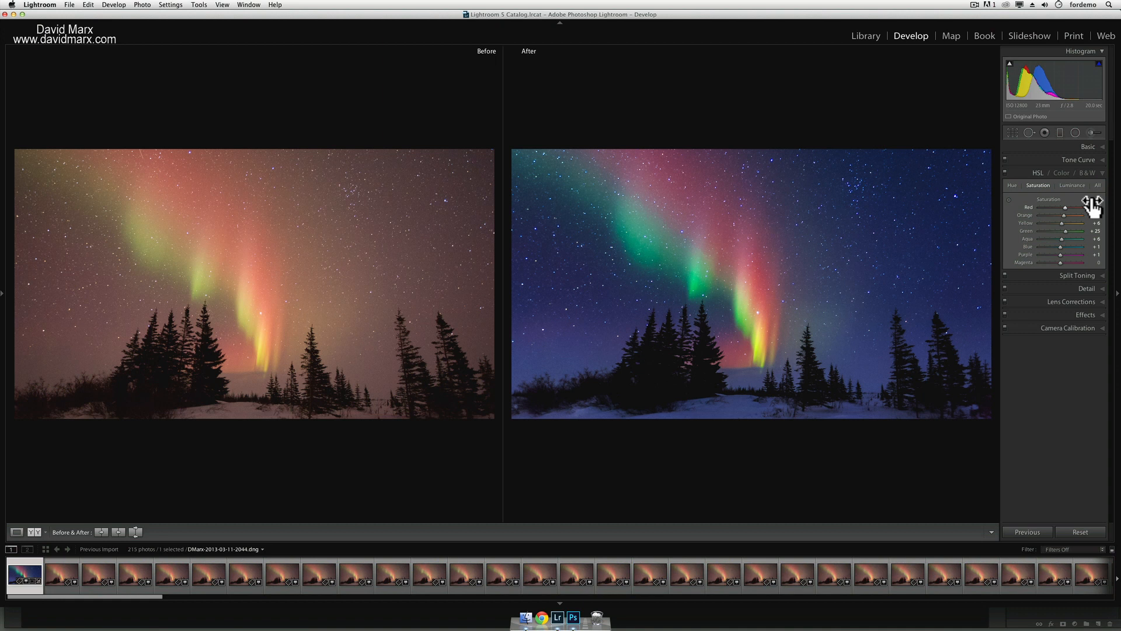
key(d)
key(g)
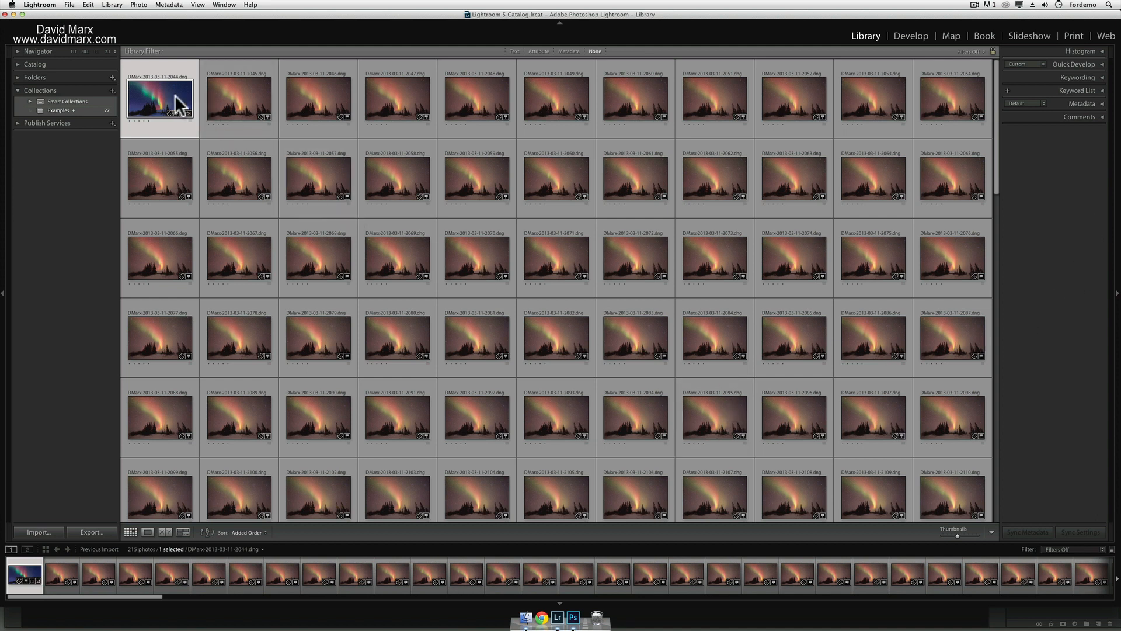
Shrink the grid thumbnails and select all photos, keeping the edited first frame as the active one
key(minus)
key(minus)
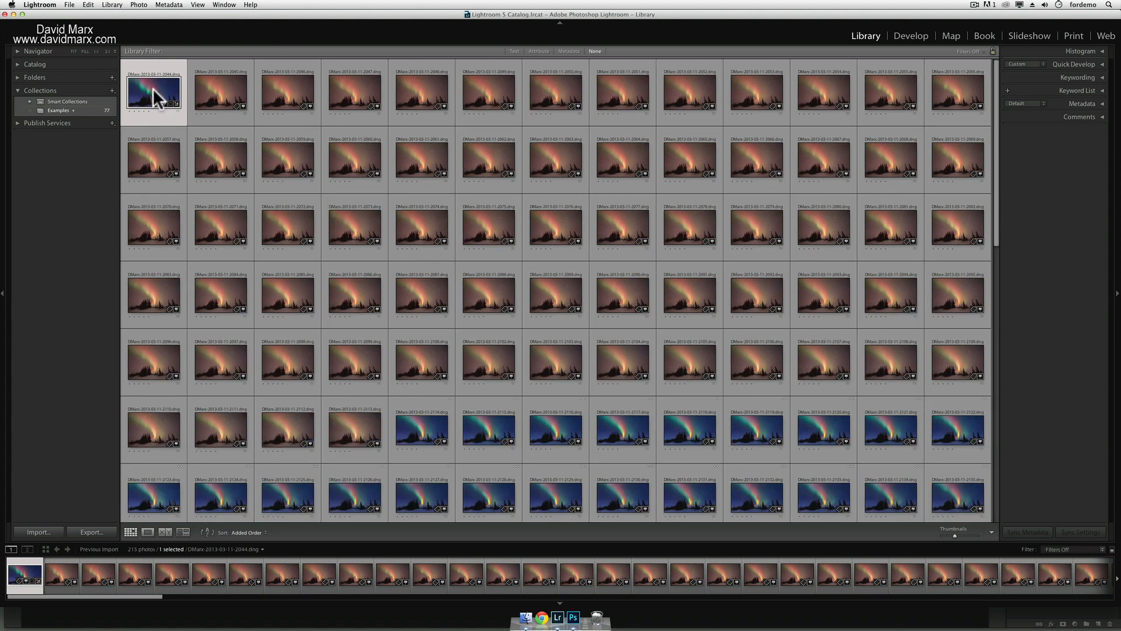
click(88, 5)
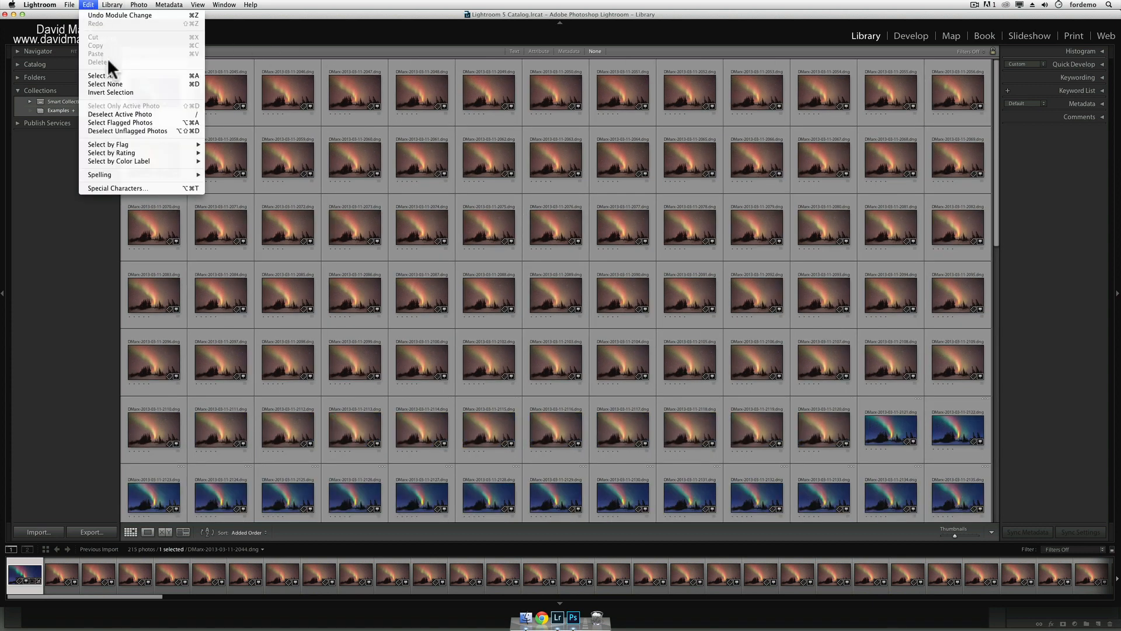
click(115, 76)
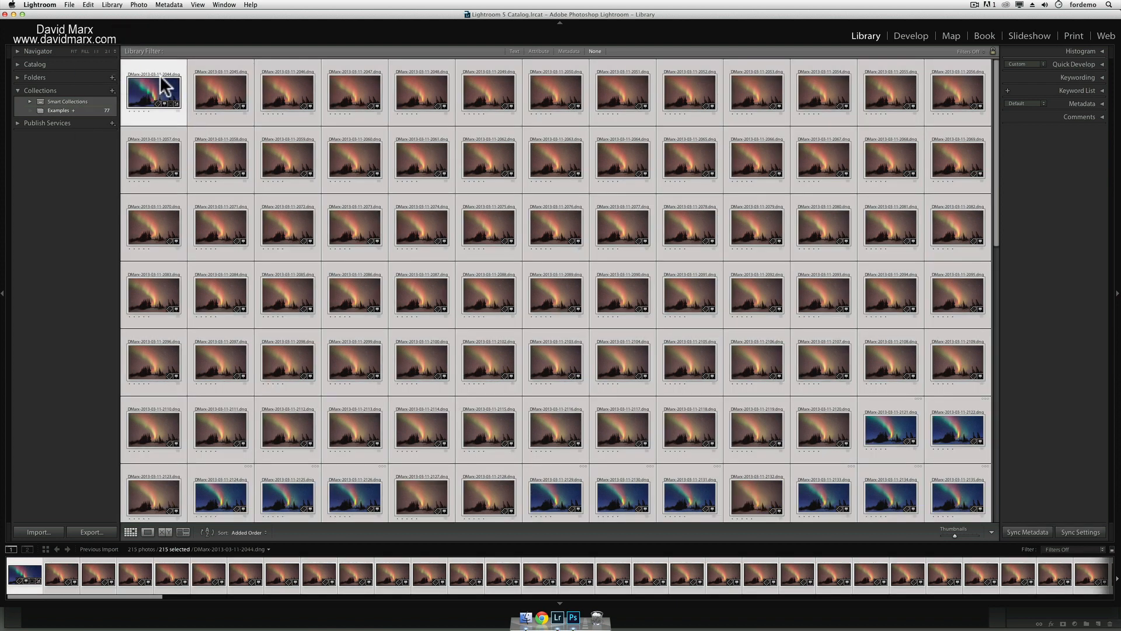
Synchronize all checked develop settings from the first frame to the selected photos, and clear the selection
click(1067, 525)
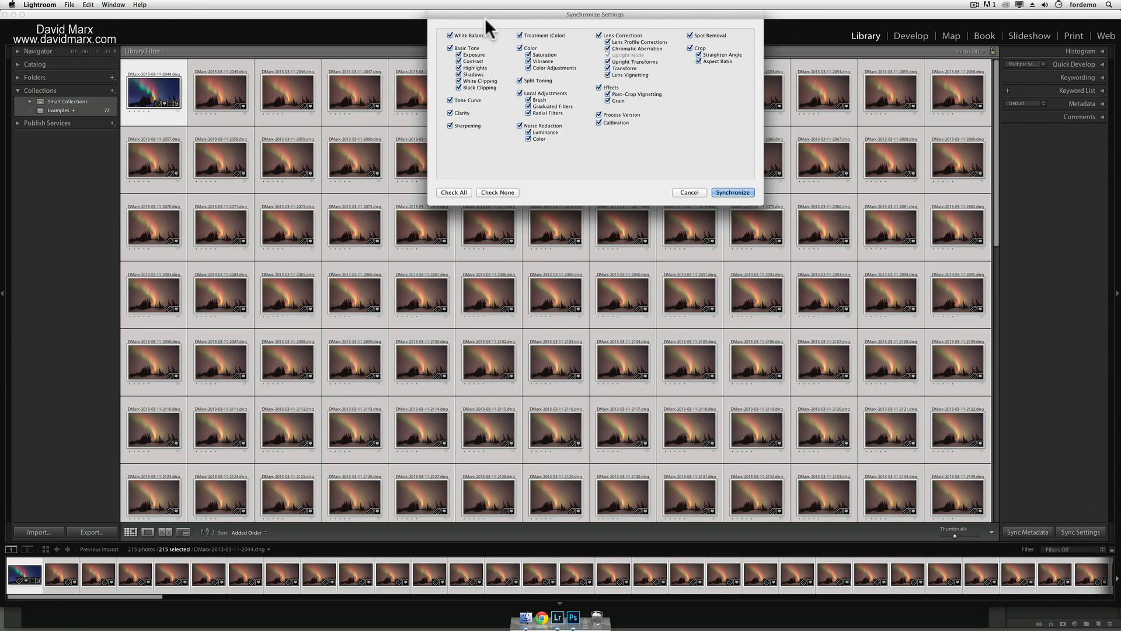
drag(488, 14, 323, 87)
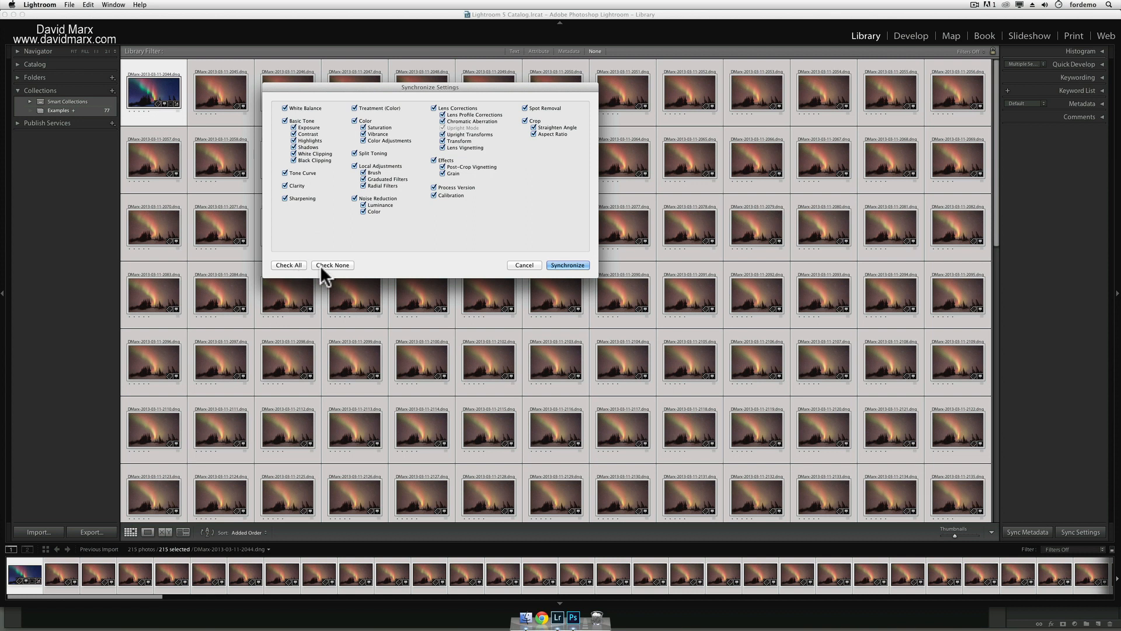
click(559, 266)
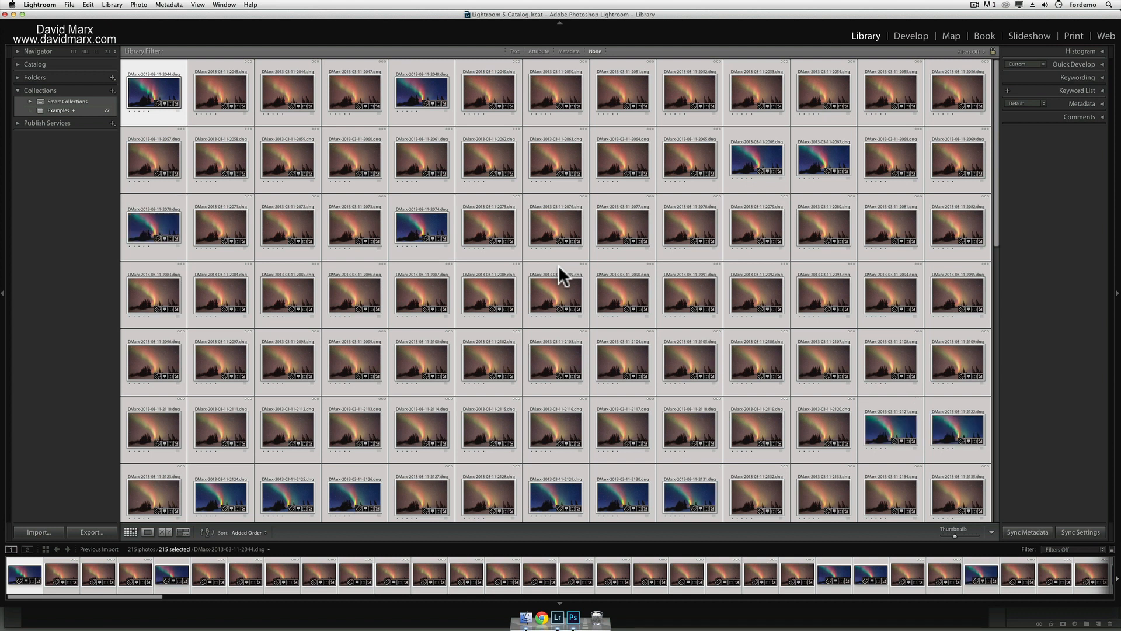
click(88, 4)
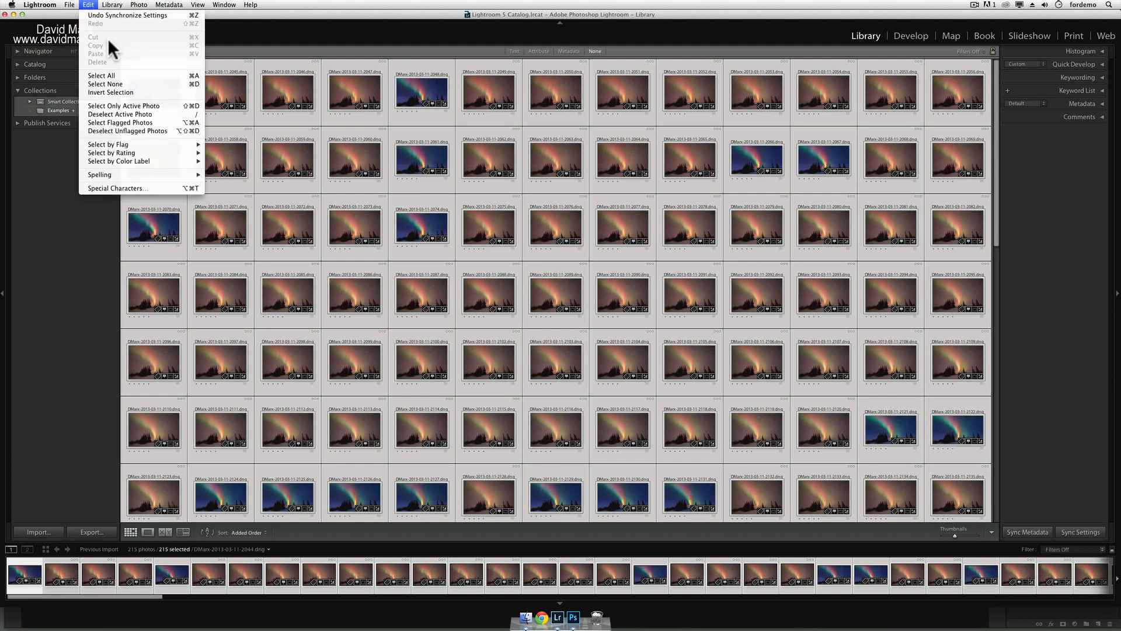
click(114, 84)
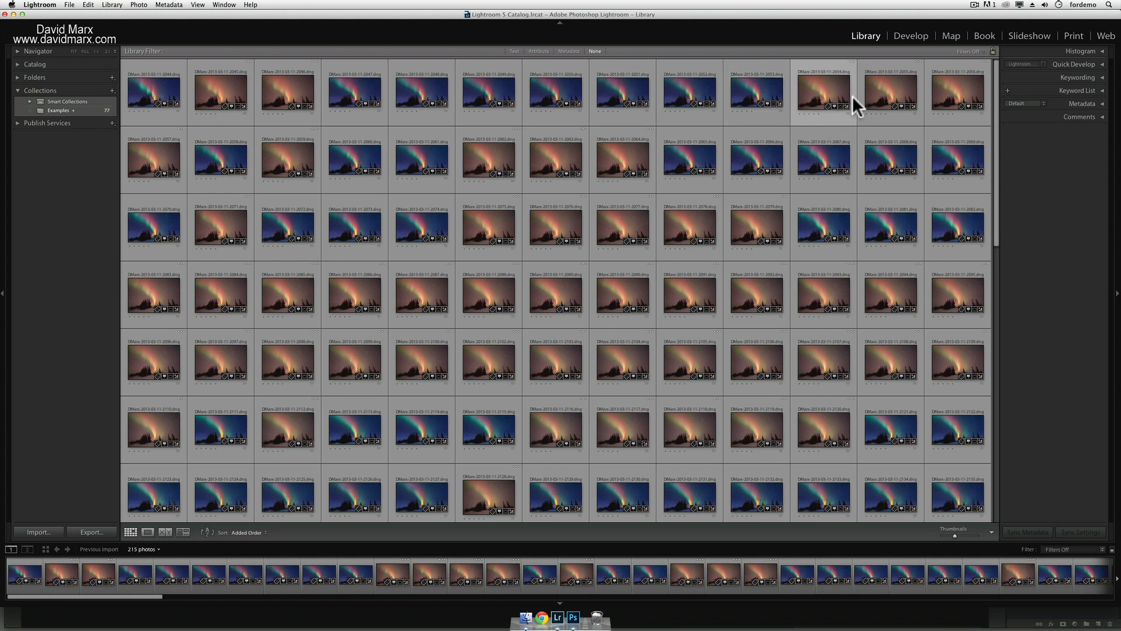
Review the first few synchronized frames in Loupe view, starting from the first photo, and return to the grid
click(975, 5)
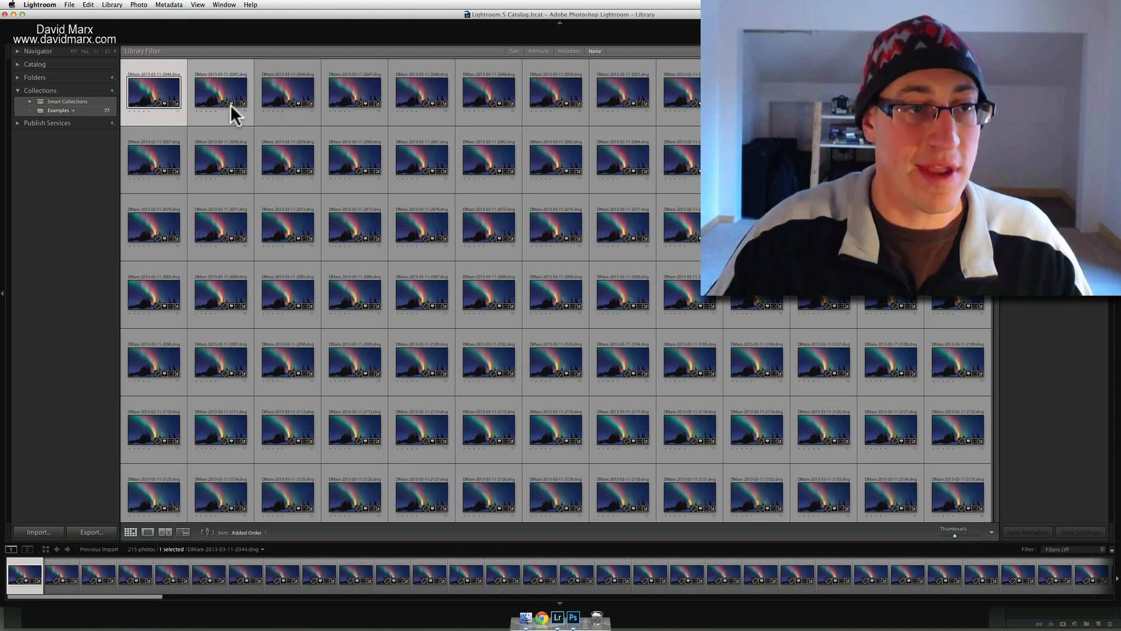
double_click(156, 94)
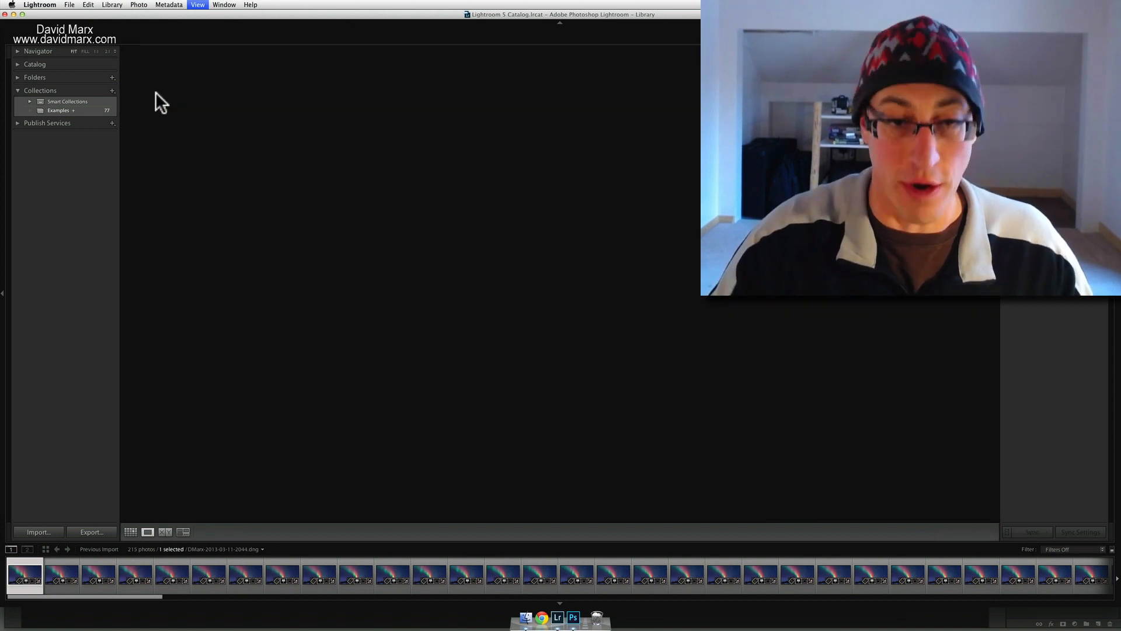
key(Right)
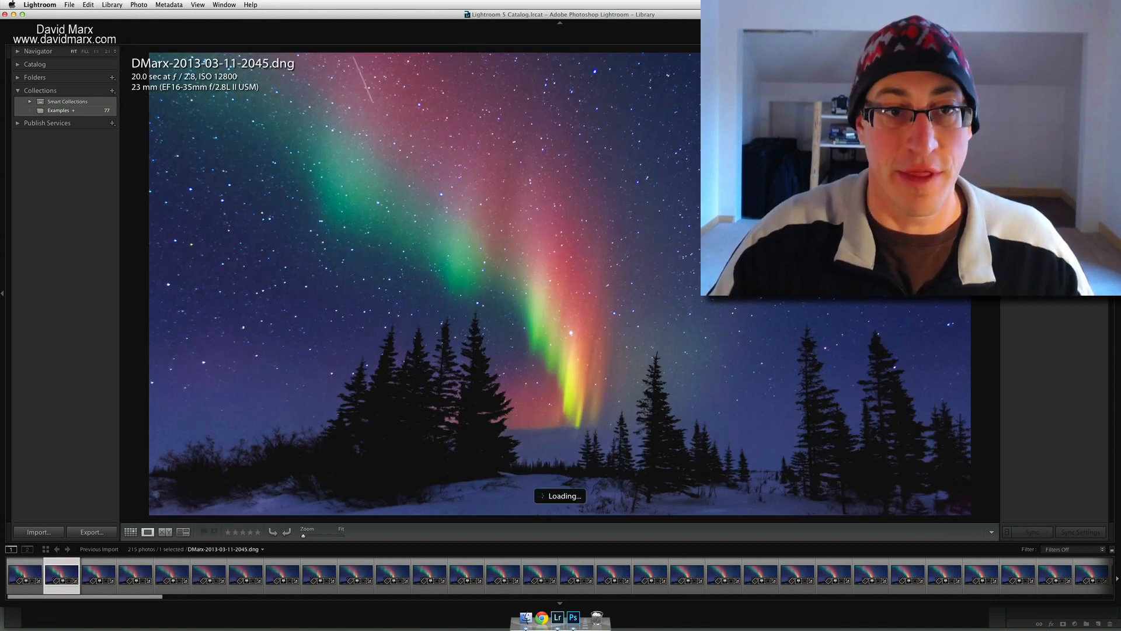
key(Right)
key(Right)
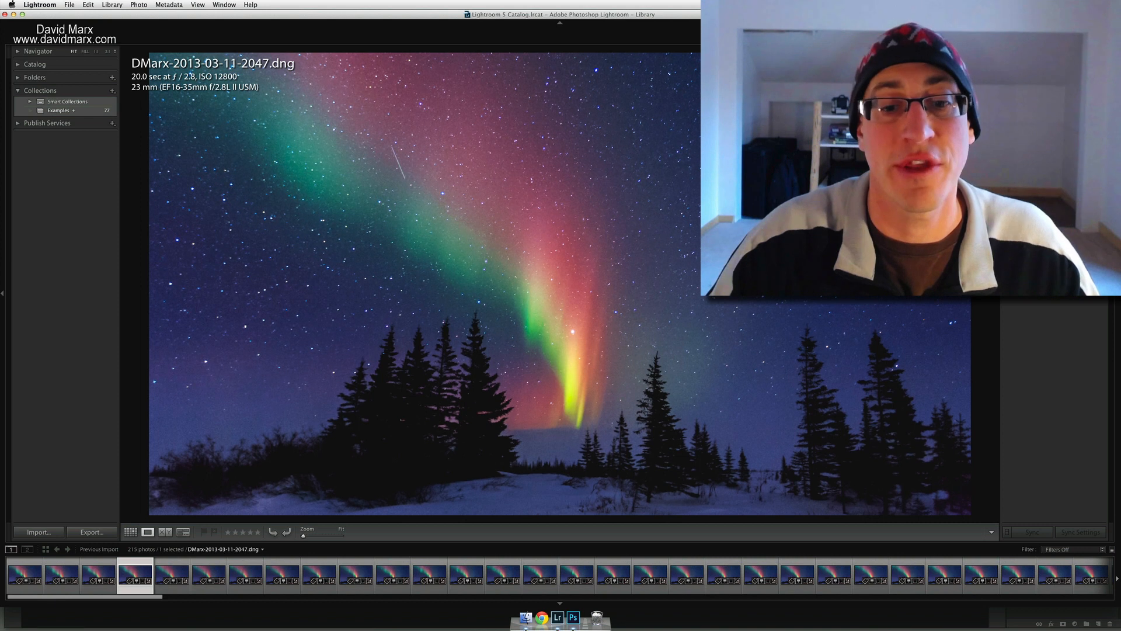
key(Right)
key(Right)
key(Right)
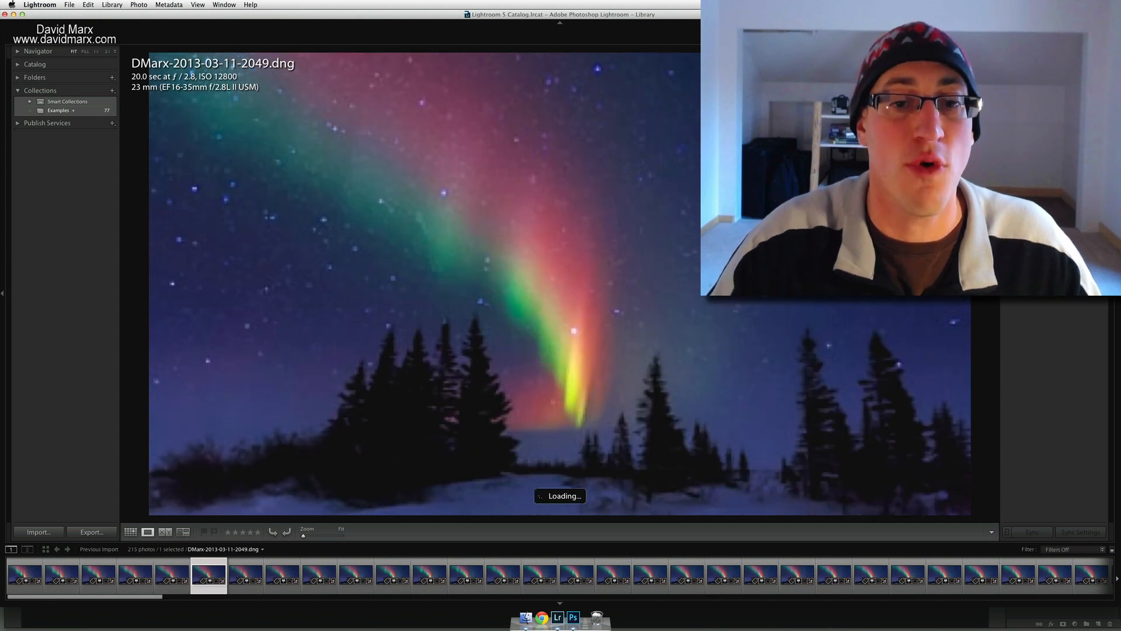
key(Home)
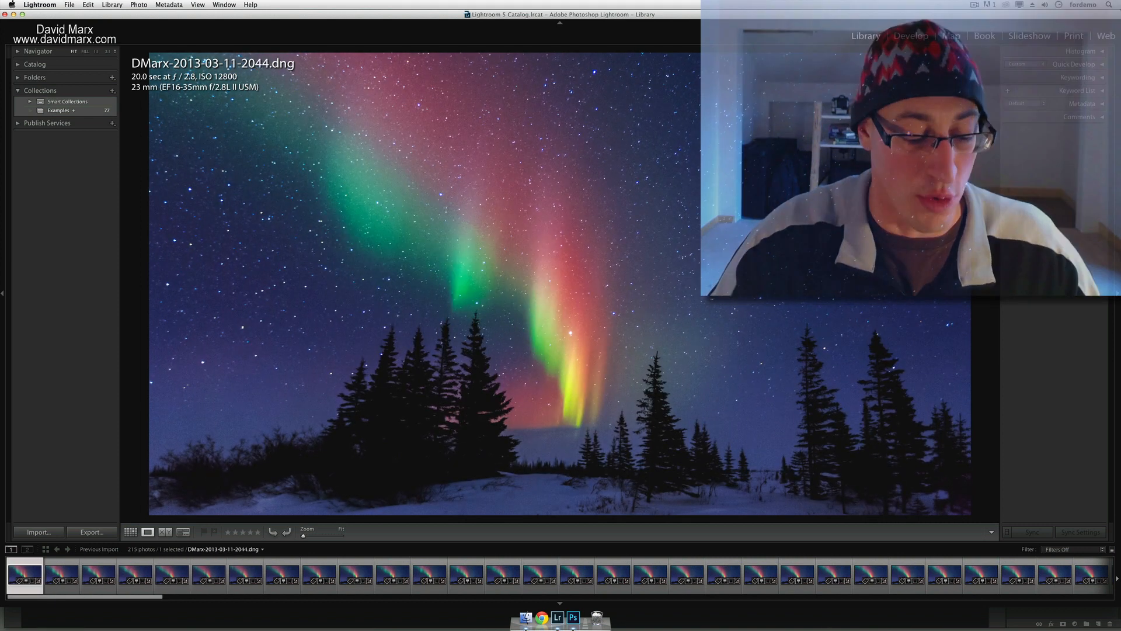
key(g)
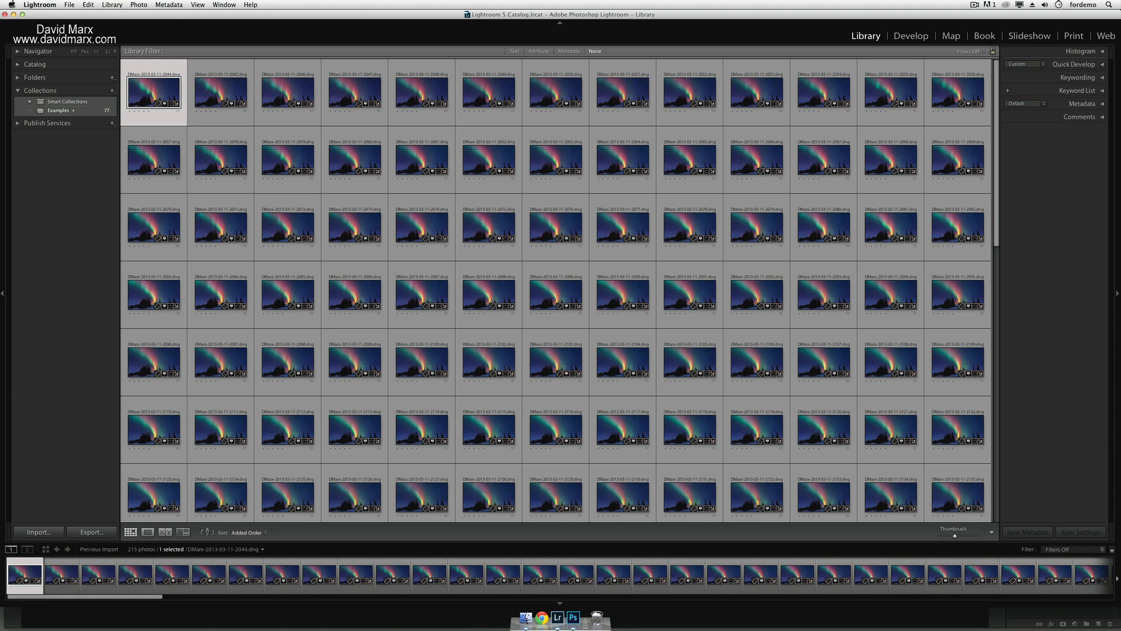
Open the export settings for the selected photo and rename the destination subfolder to "1920x1080 Sequenced Time-Lapse Jpegs"
click(90, 532)
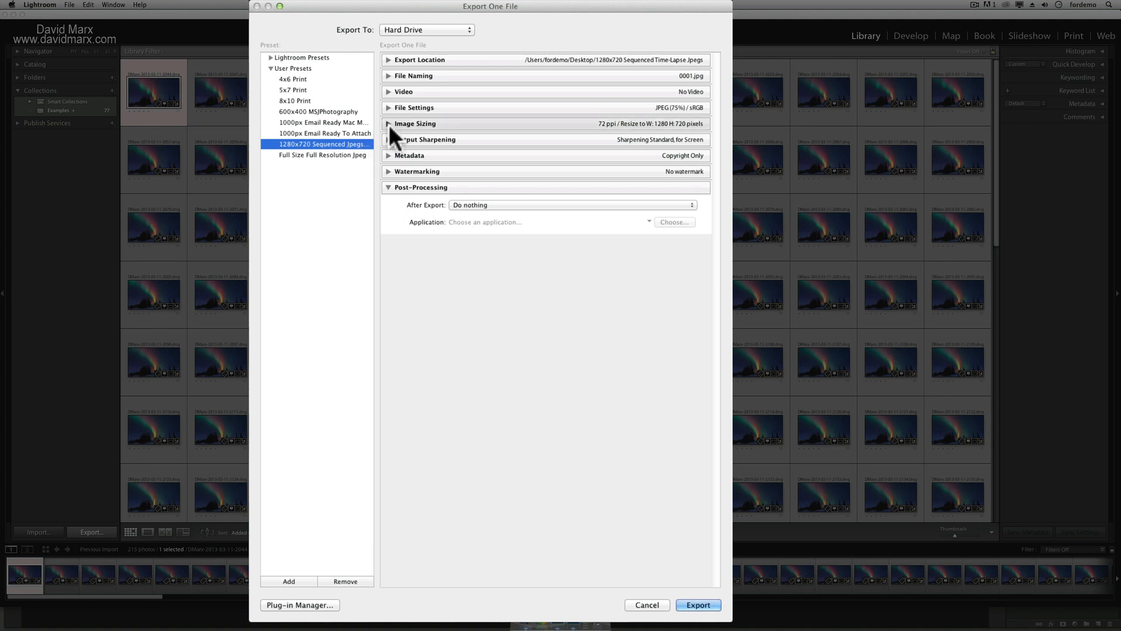
click(389, 57)
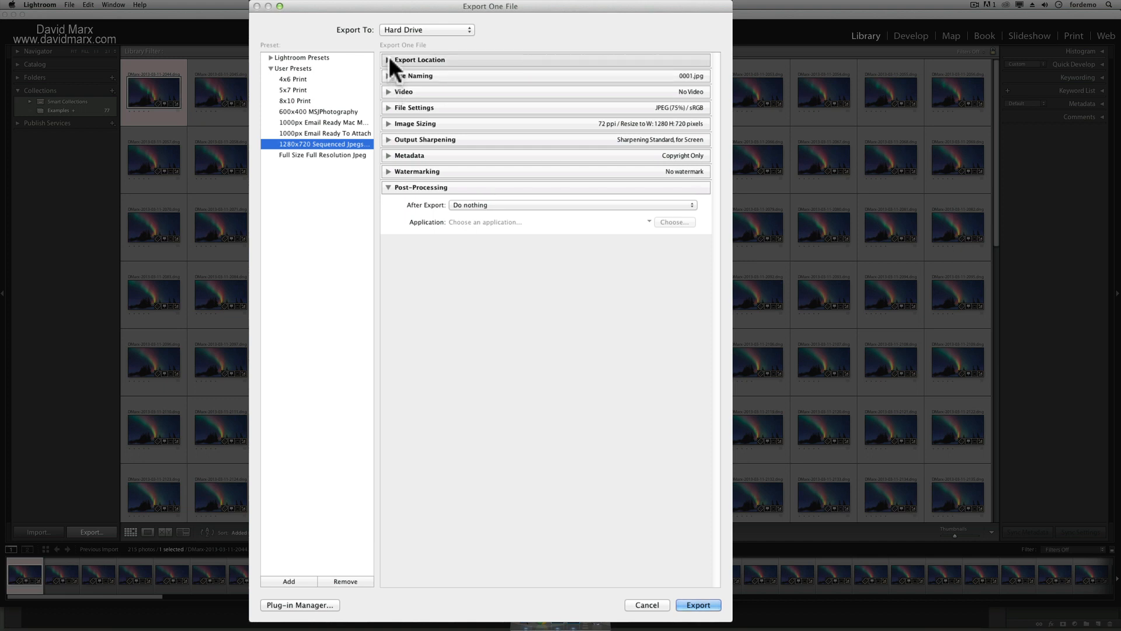
click(541, 107)
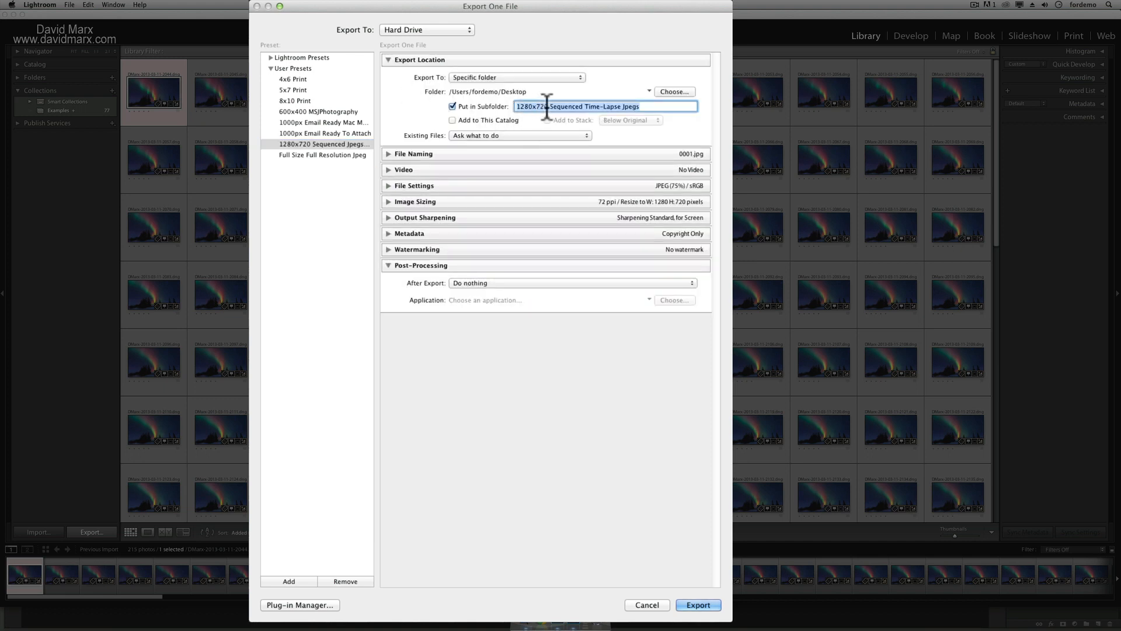
click(548, 107)
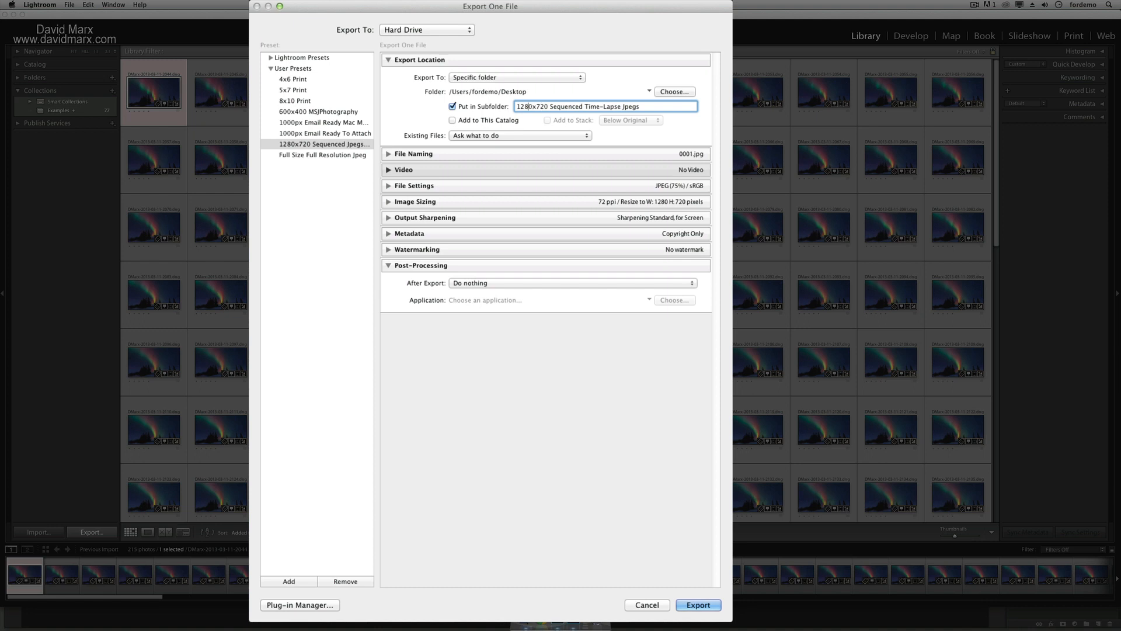
key(BackSpace)
key(BackSpace)
key(BackSpace)
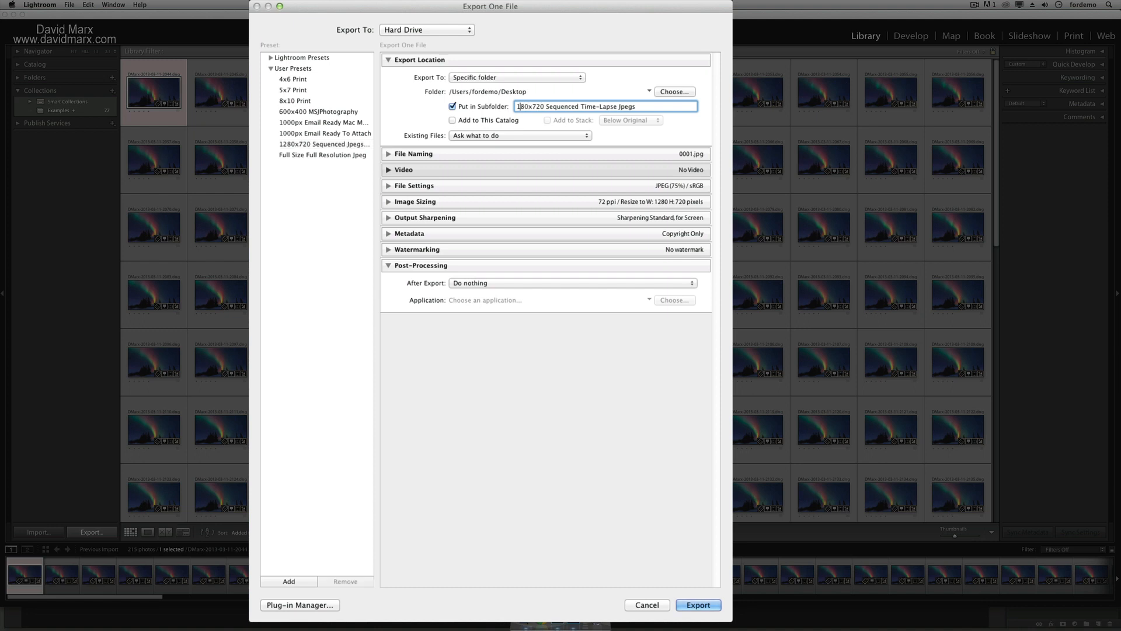
text(1920)
key(Delete)
key(BackSpace)
key(BackSpace)
key(BackSpace)
text(1080)
Examine the Sequence filename template in the export's file naming settings, leaving it unchanged, and collapse the location and naming sections
click(403, 154)
click(501, 171)
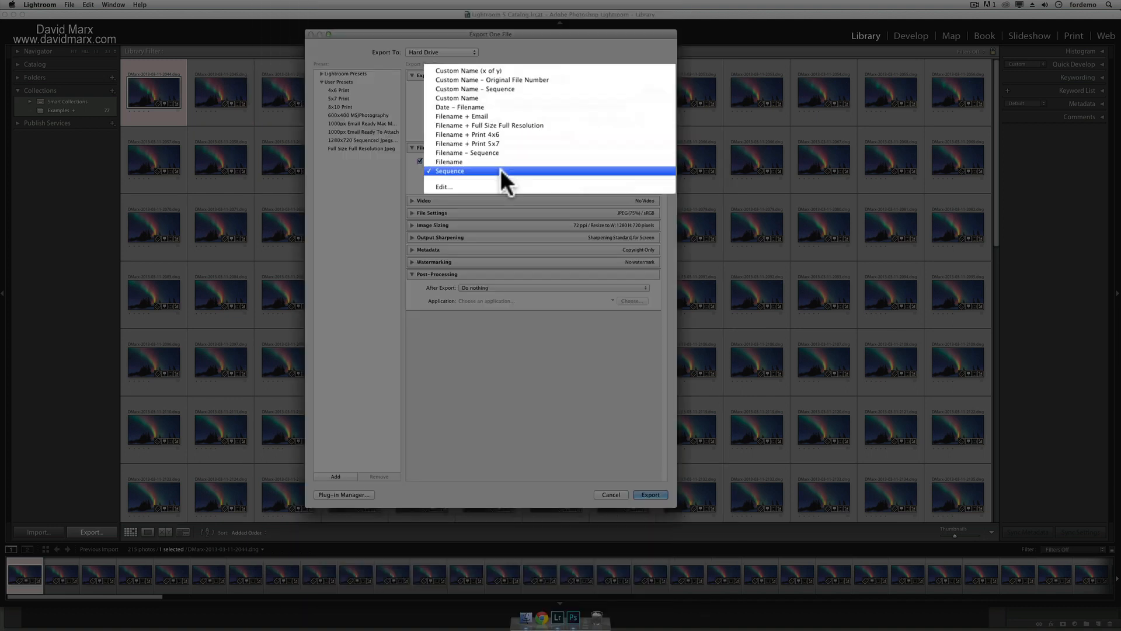
click(495, 184)
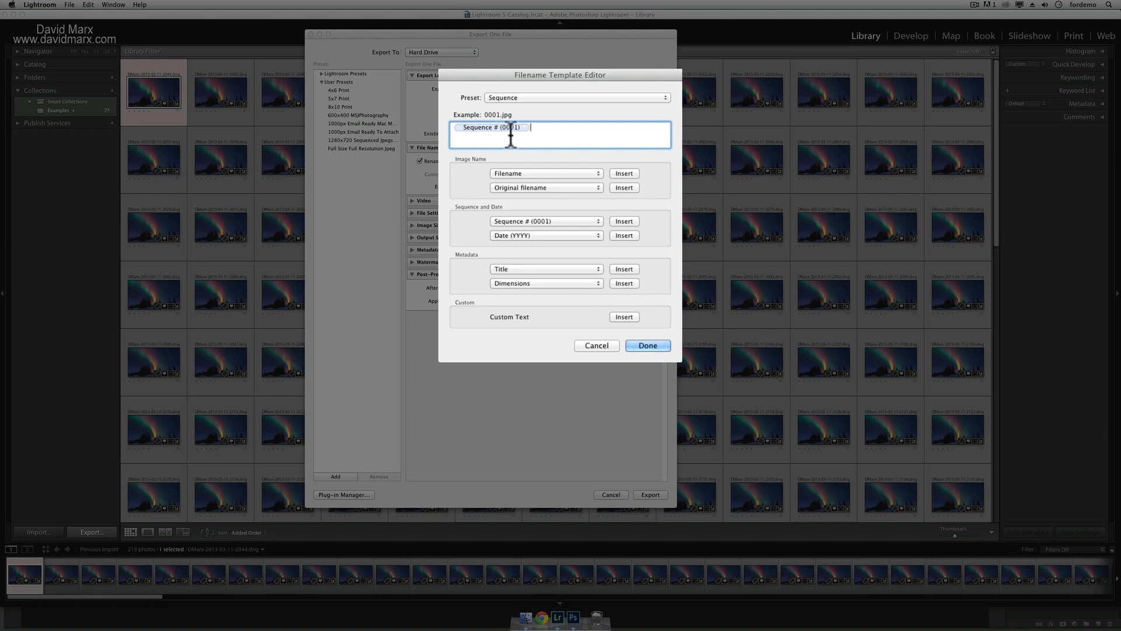
click(604, 342)
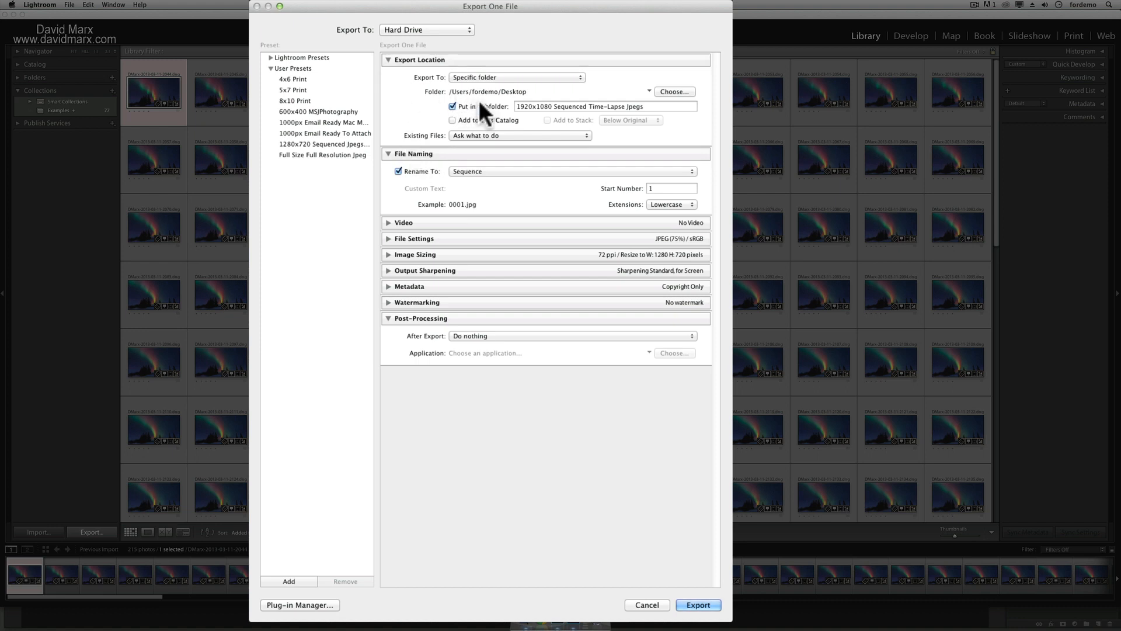
click(389, 62)
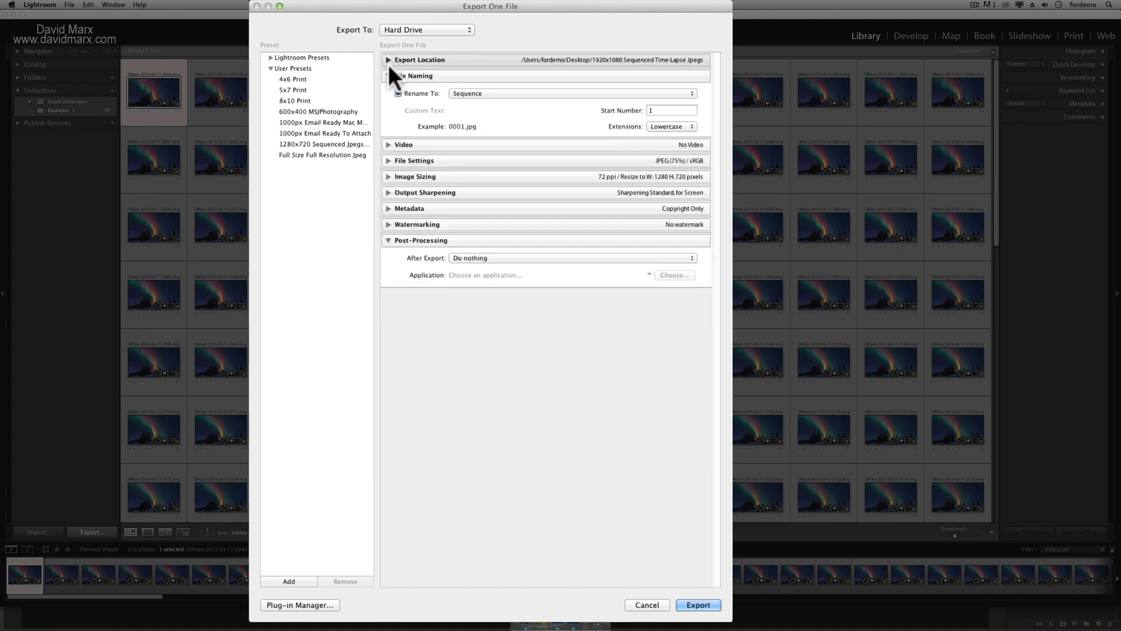
click(389, 76)
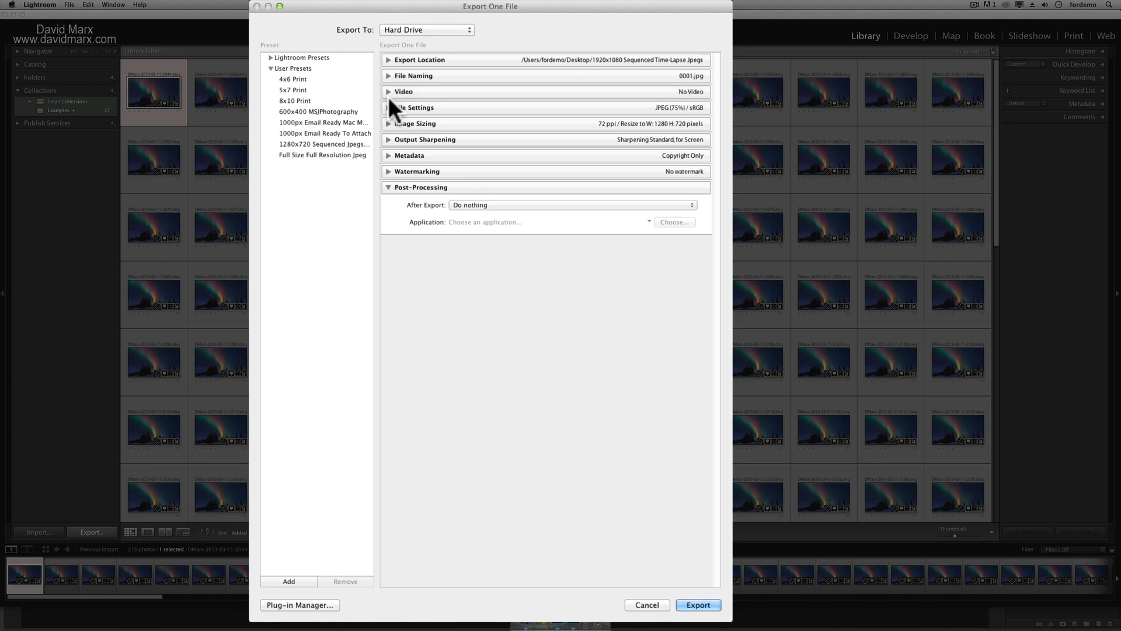
Examine the export's video options and its image format, quality and color space settings
click(388, 91)
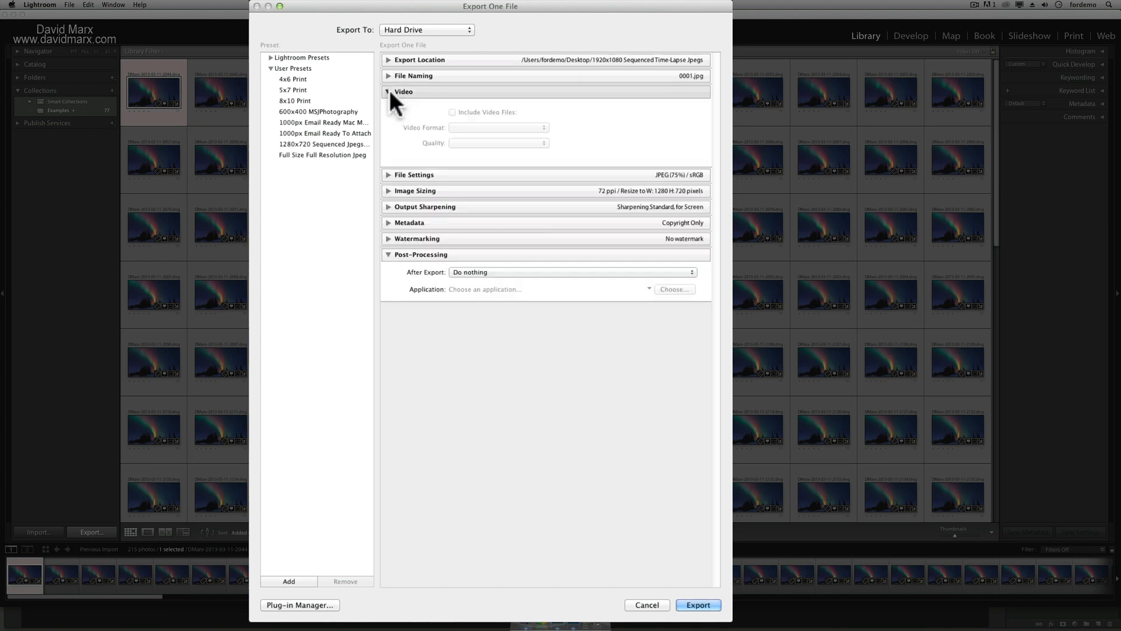
click(388, 92)
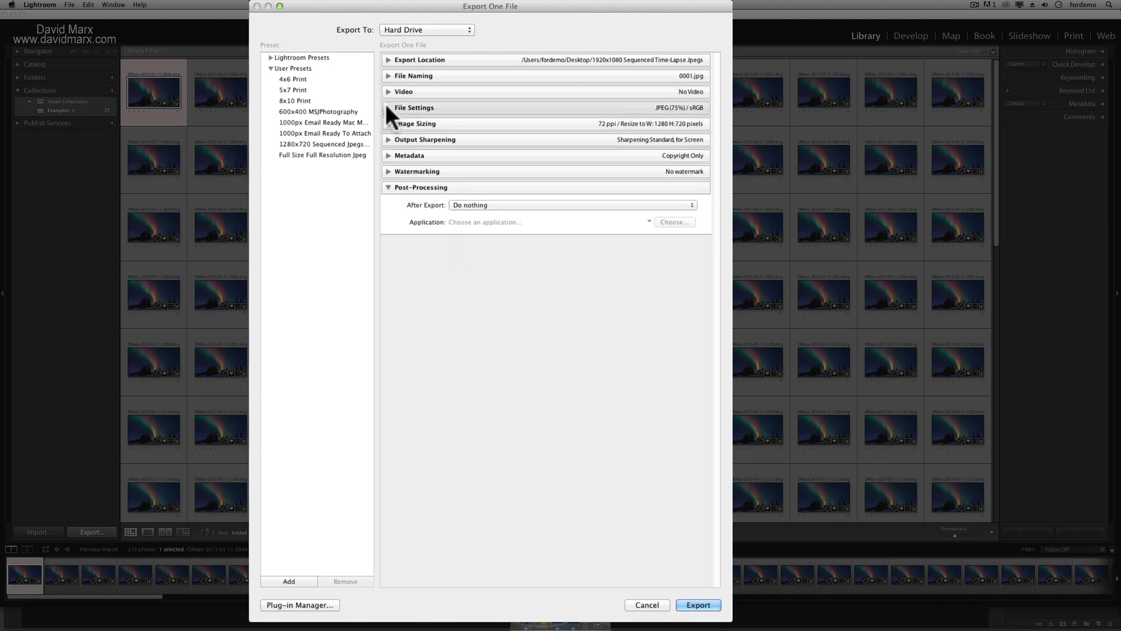
click(386, 104)
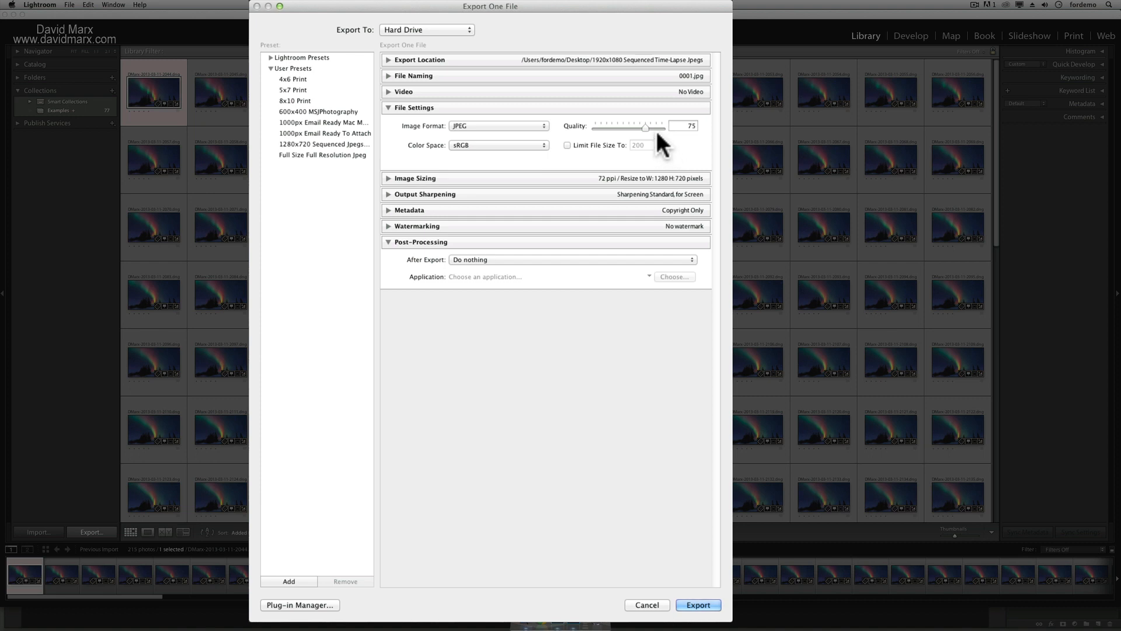
click(386, 107)
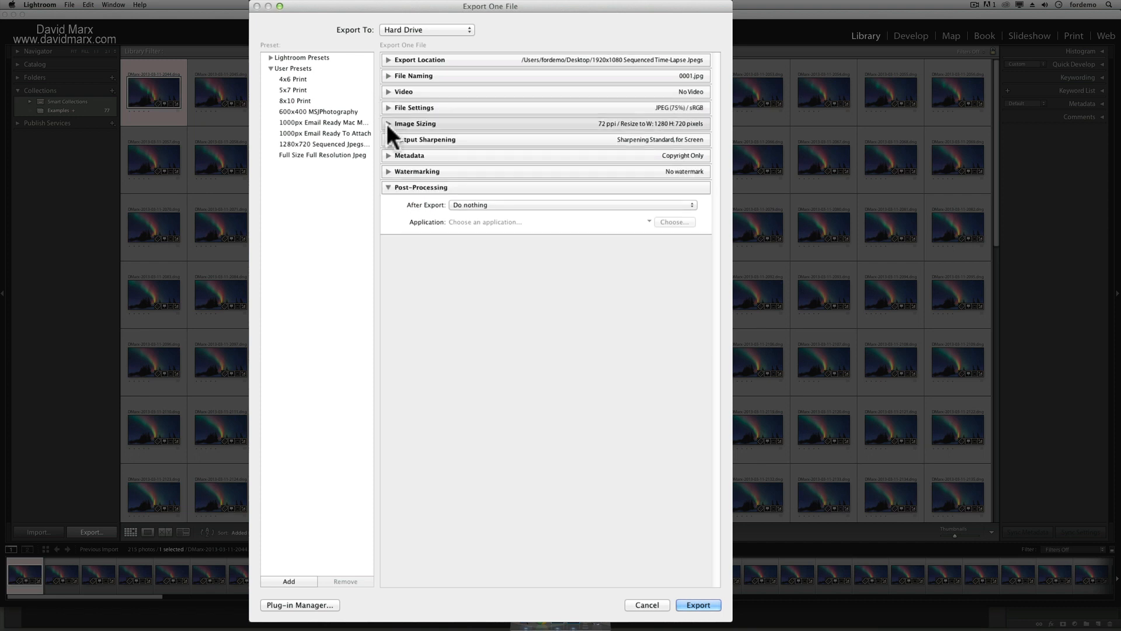
Set the export image size to 1920 by 1080 pixels, and expand the output sharpening settings
click(387, 123)
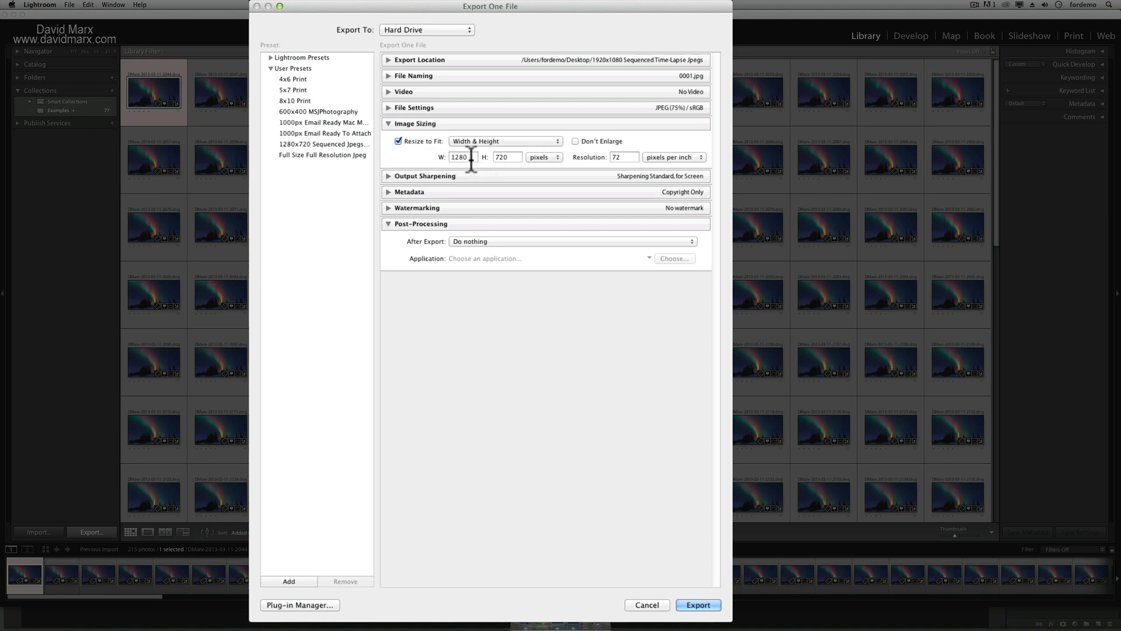
double_click(470, 157)
text(1920)
key(Tab)
text(1080)
click(406, 175)
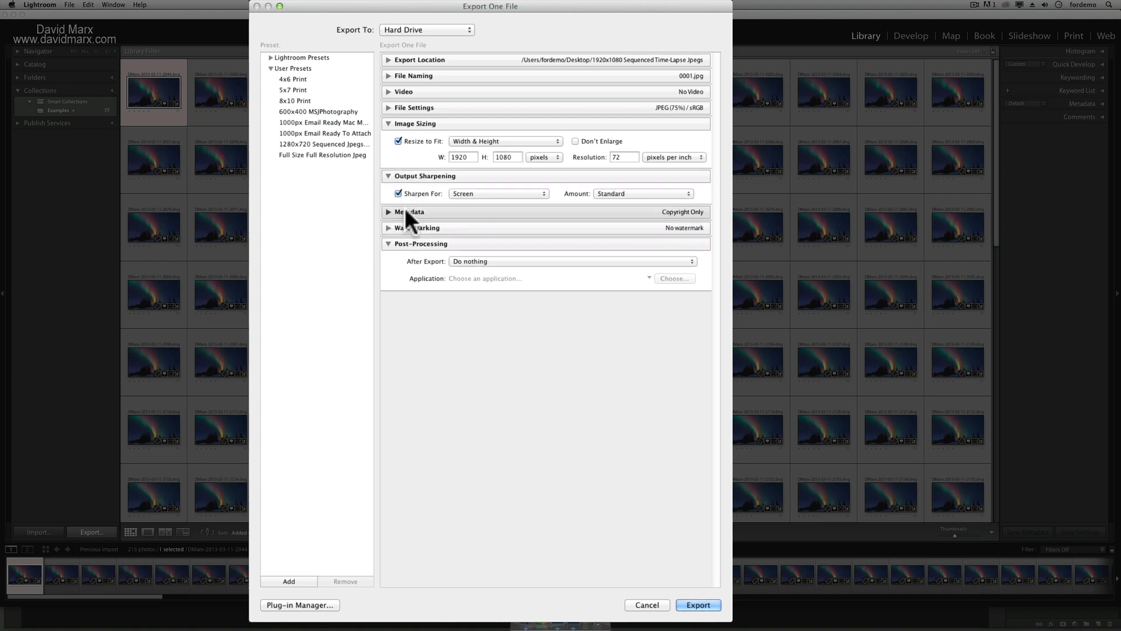
click(389, 243)
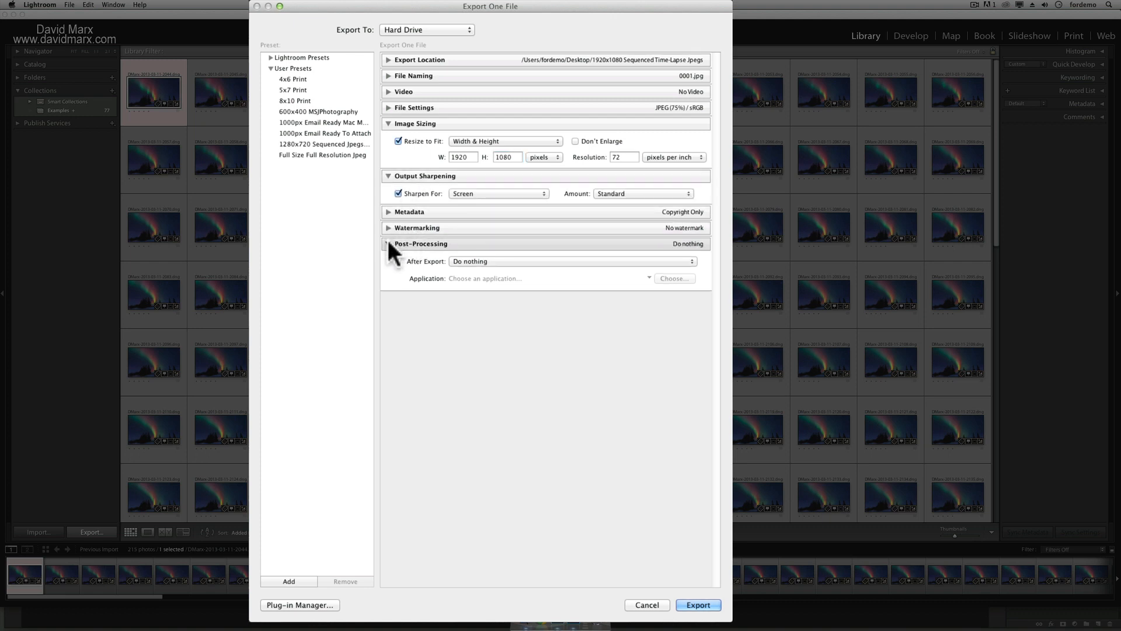
Save the export settings as a user preset named "1920x1080 Sequenced Jpegs for Time-Lapse" and close the export settings without exporting
click(300, 578)
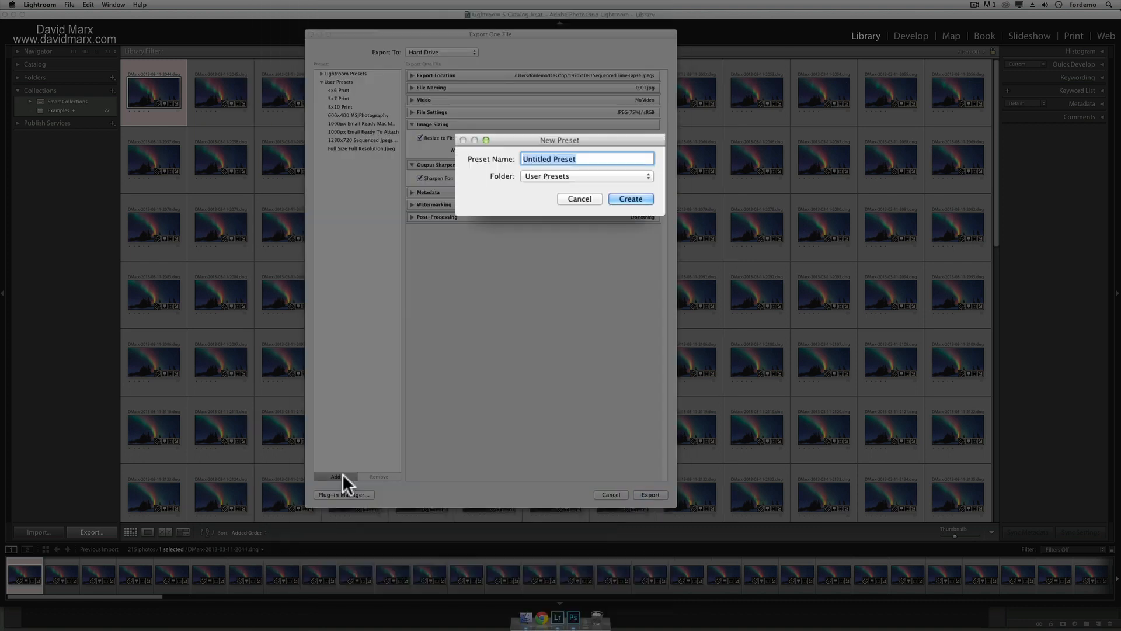
text(1920x1080 Sequenced )
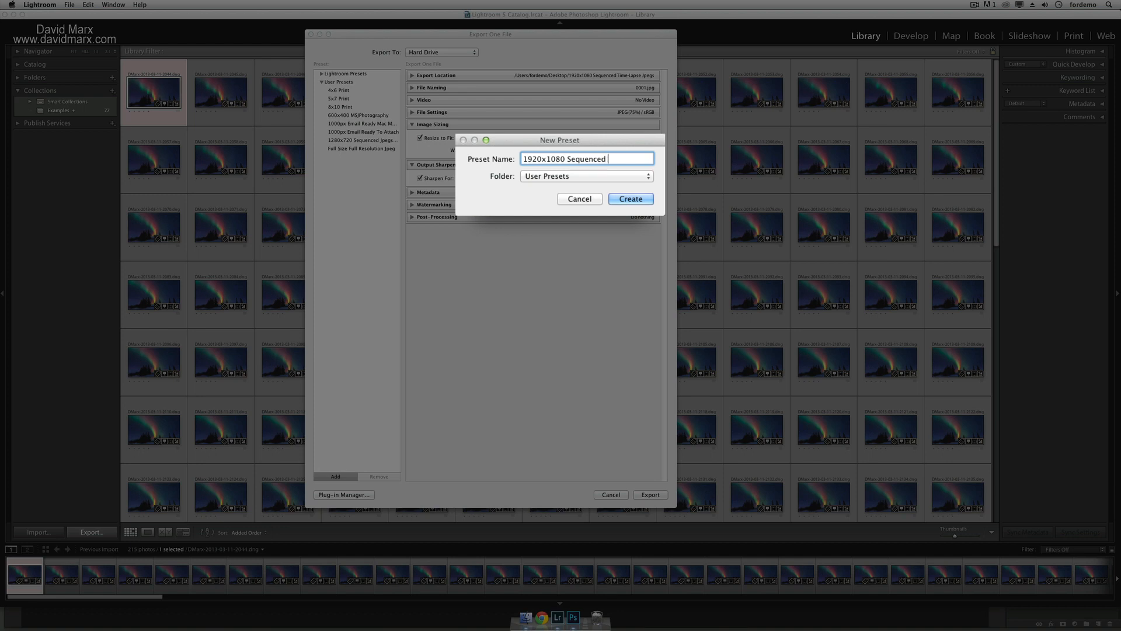
text(Jpegs for Ti)
text(me-Laps)
text(e)
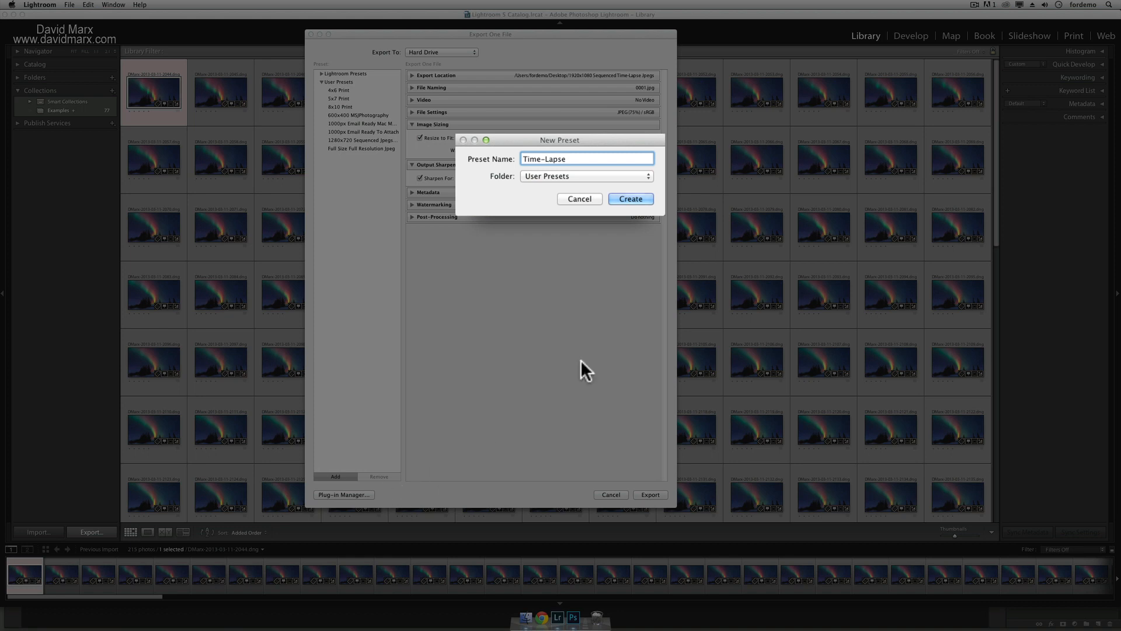
click(619, 206)
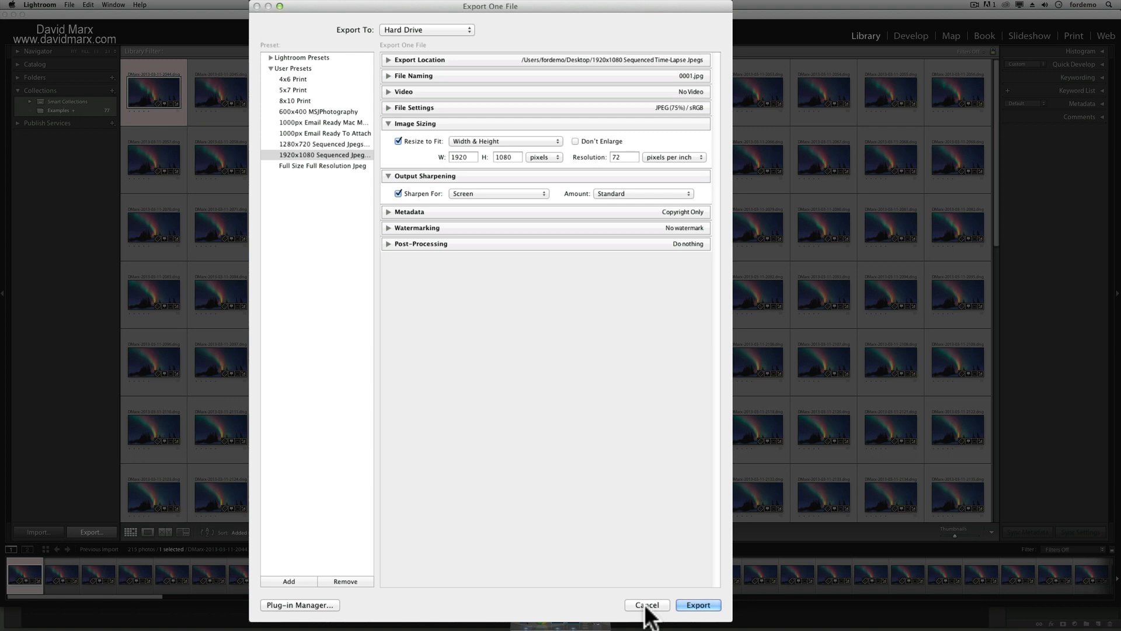
click(646, 606)
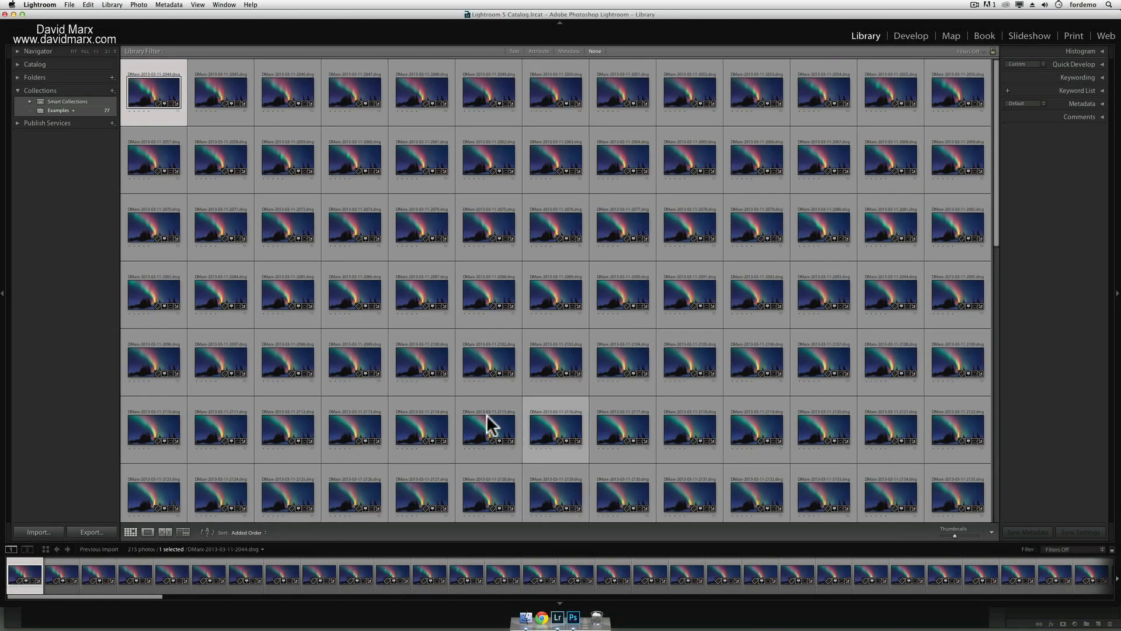
Select all photos and export them with the "1920x1080 Sequenced Jpegs for Time-Lapse" preset
click(92, 5)
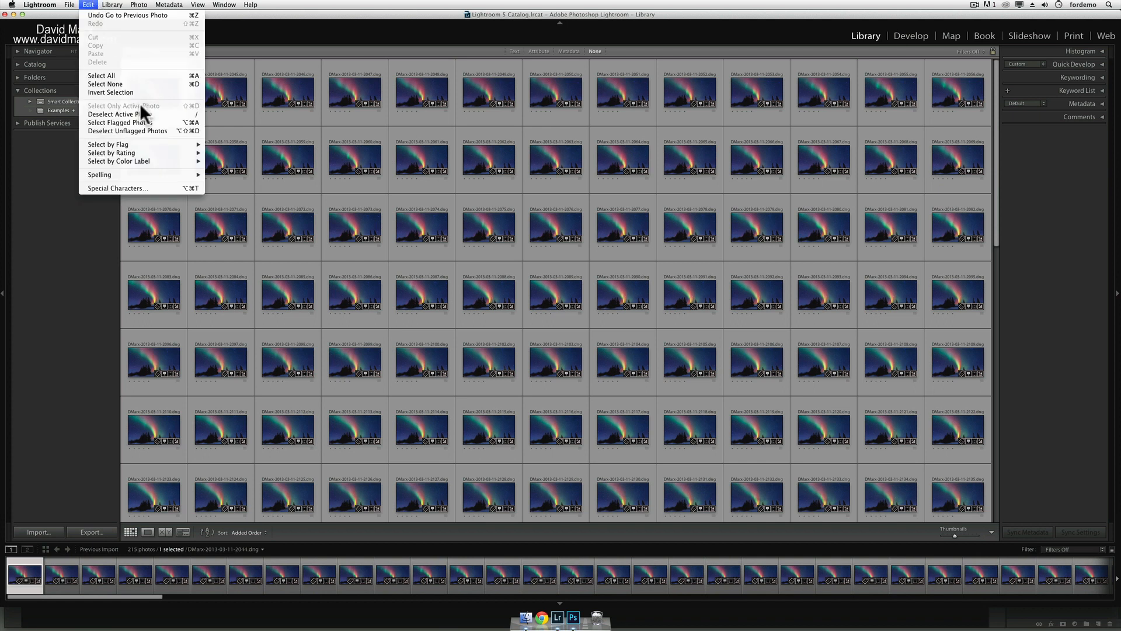
click(135, 76)
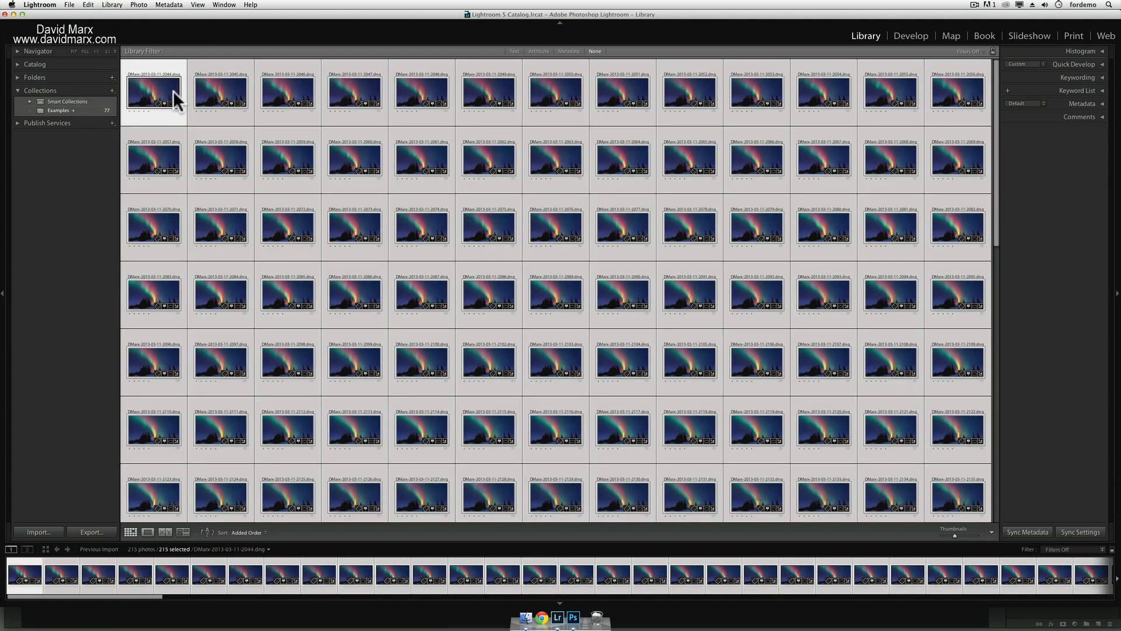
right_click(173, 91)
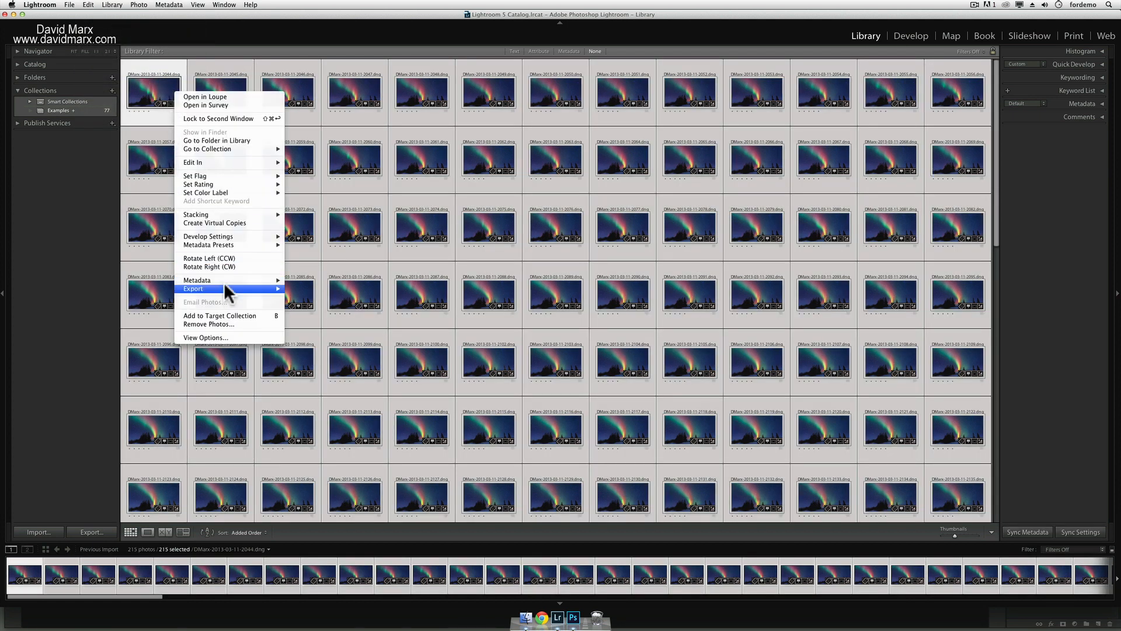
mouse_move(225, 287)
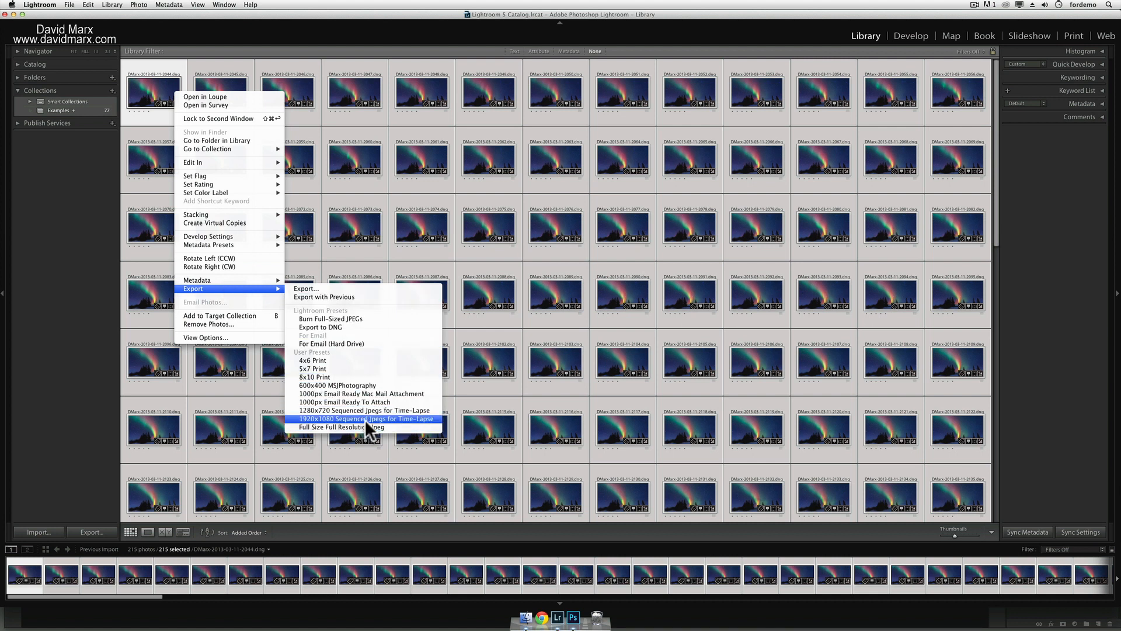
click(366, 419)
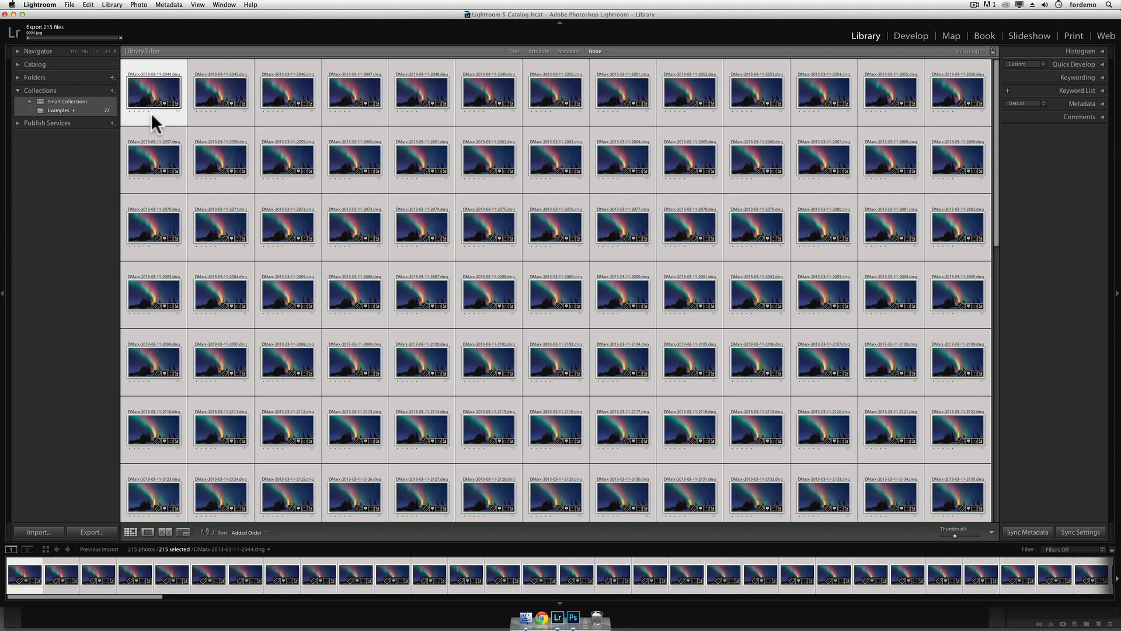
Clear the photo selection and quit Lightroom
click(87, 5)
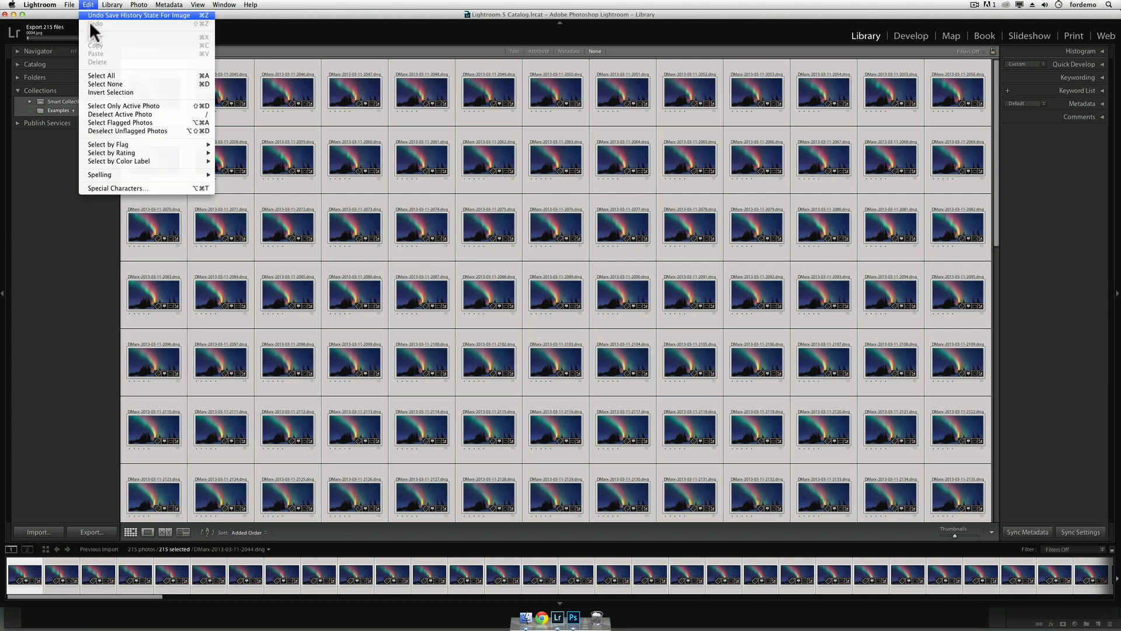
click(108, 83)
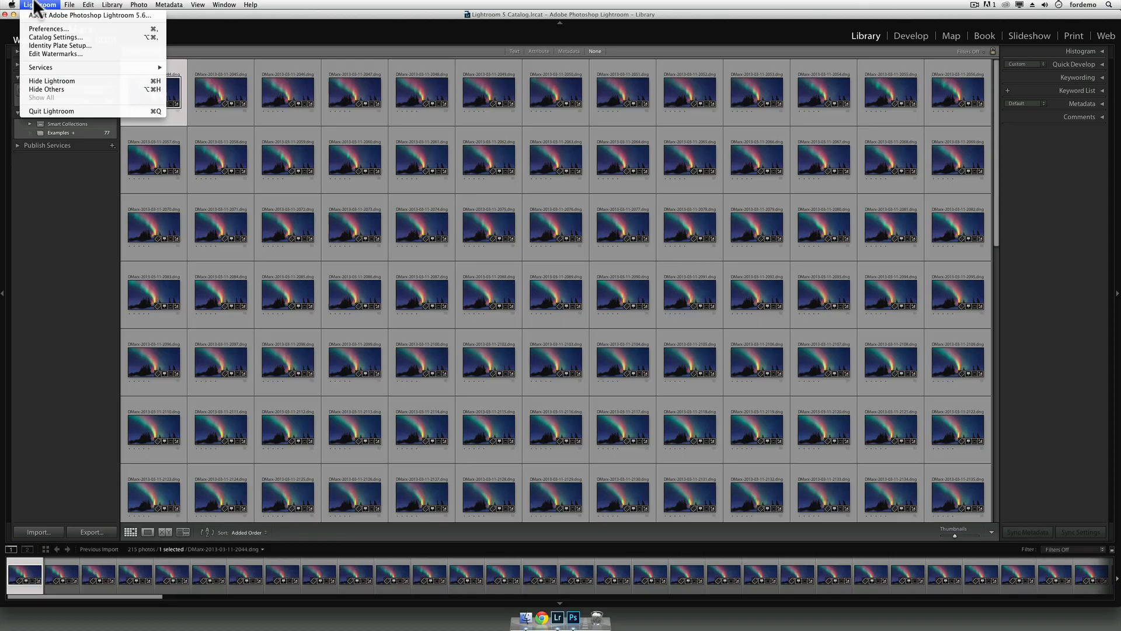
click(63, 110)
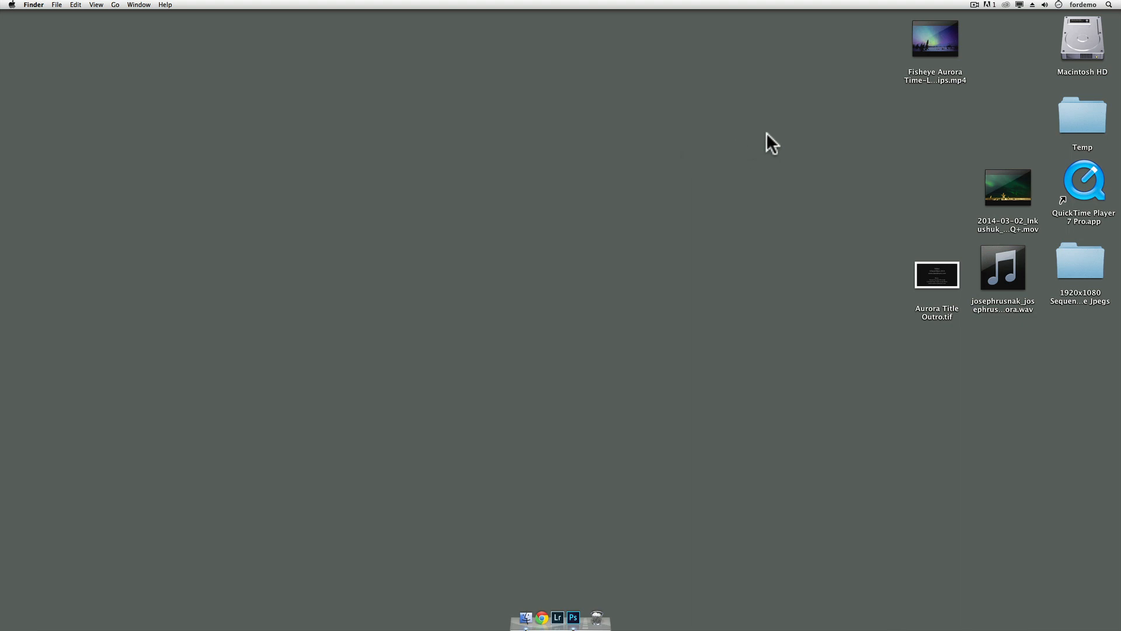
Open the desktop folder of exported 1920x1080 JPEGs in Finder, preview 0001.jpg, and show the files as icons
double_click(1081, 270)
scroll(414, 121, up, 3)
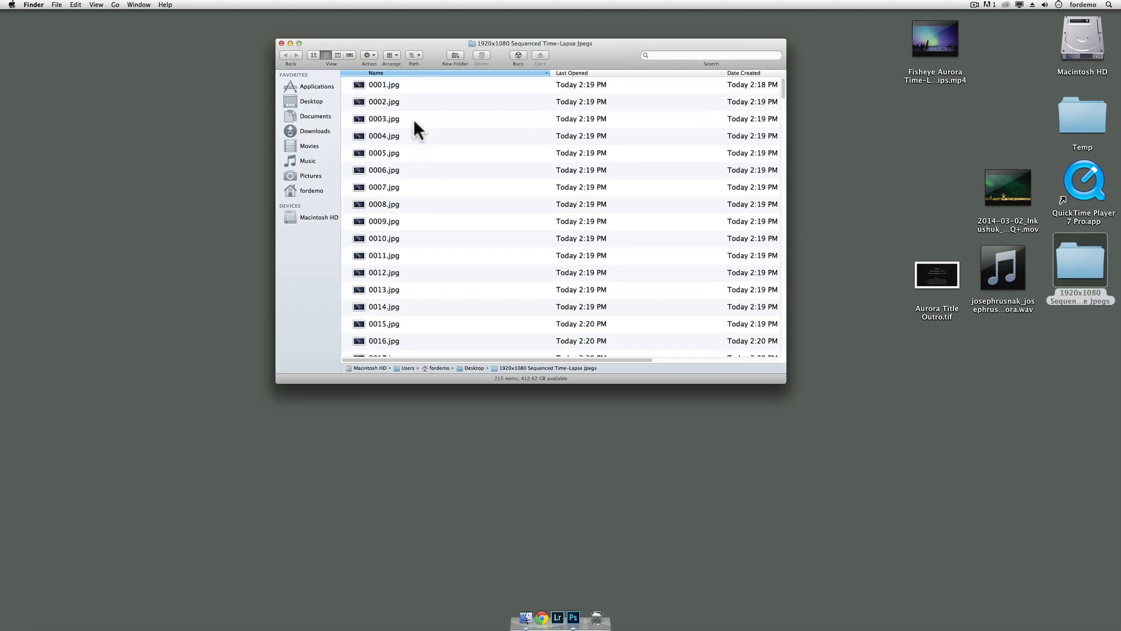
click(397, 84)
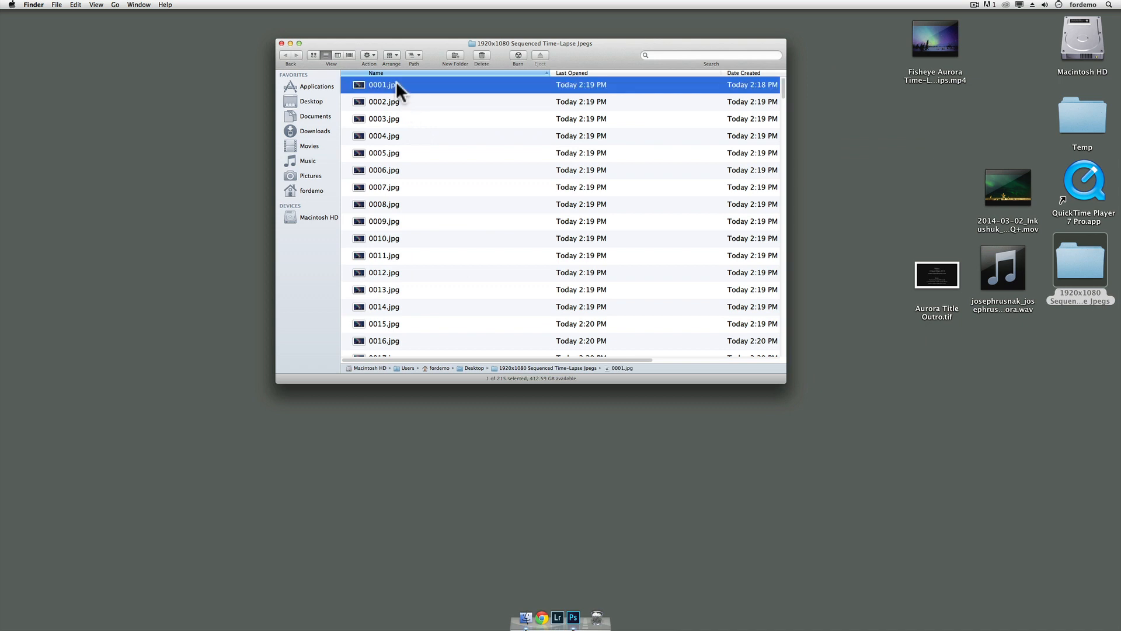
key(space)
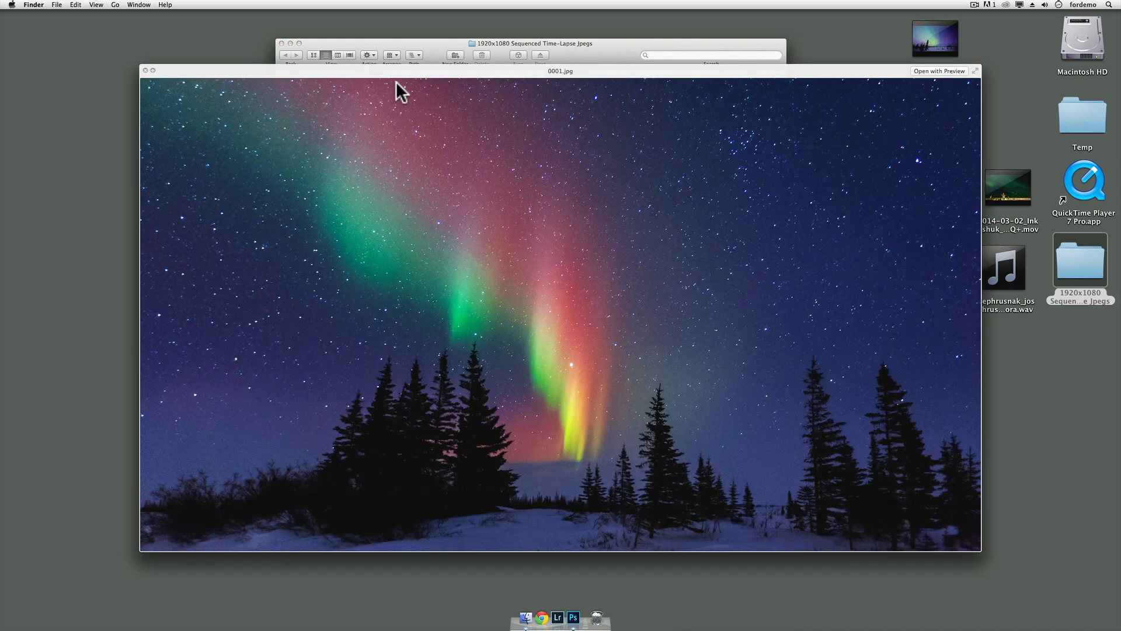
key(space)
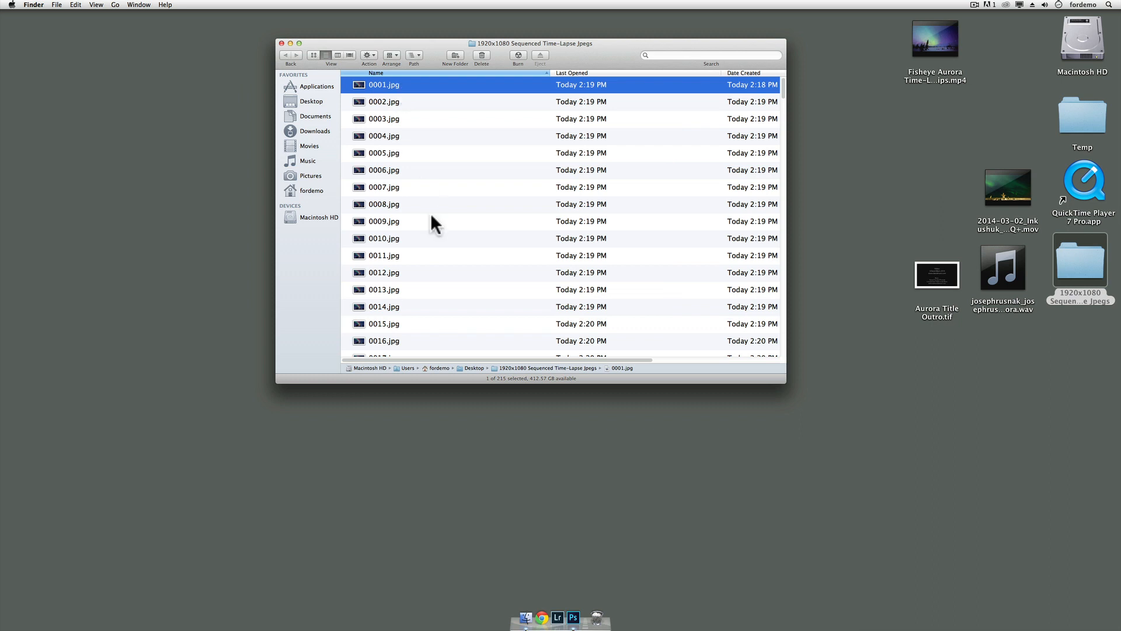
click(317, 54)
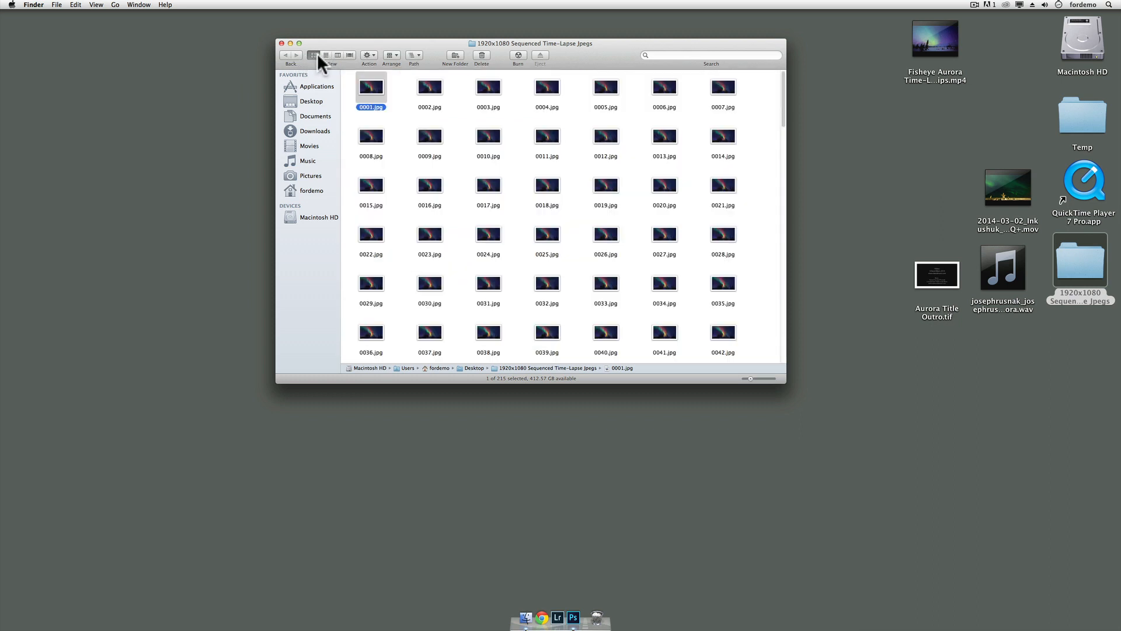
Close the exported JPEGs folder window, switch to Photoshop, and change to the Motion workspace
click(281, 43)
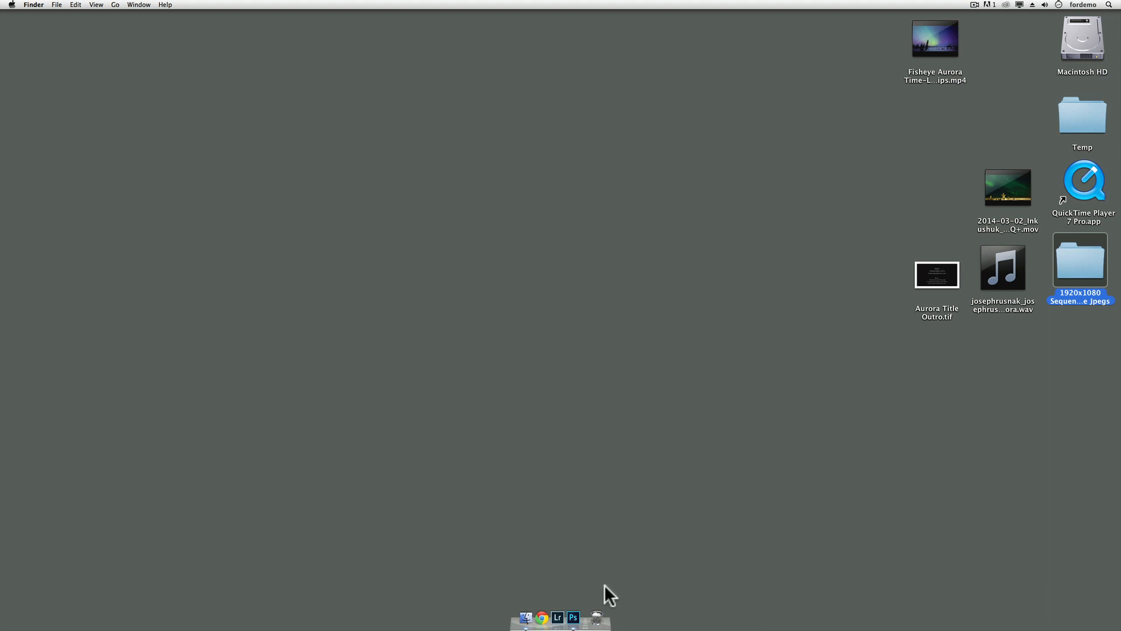
click(573, 618)
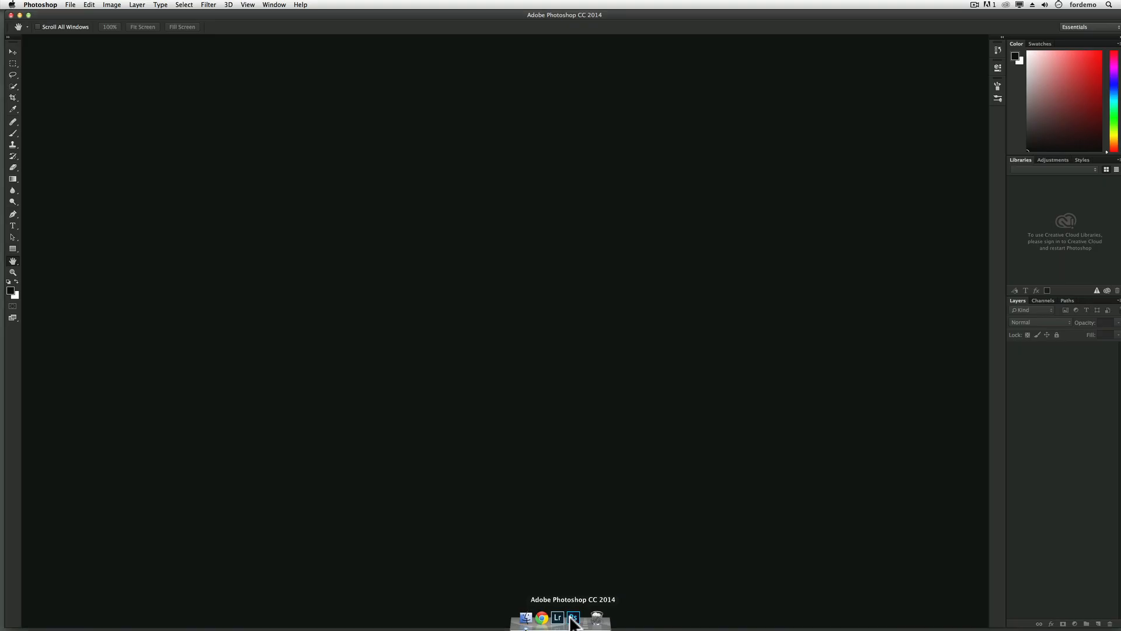
click(282, 5)
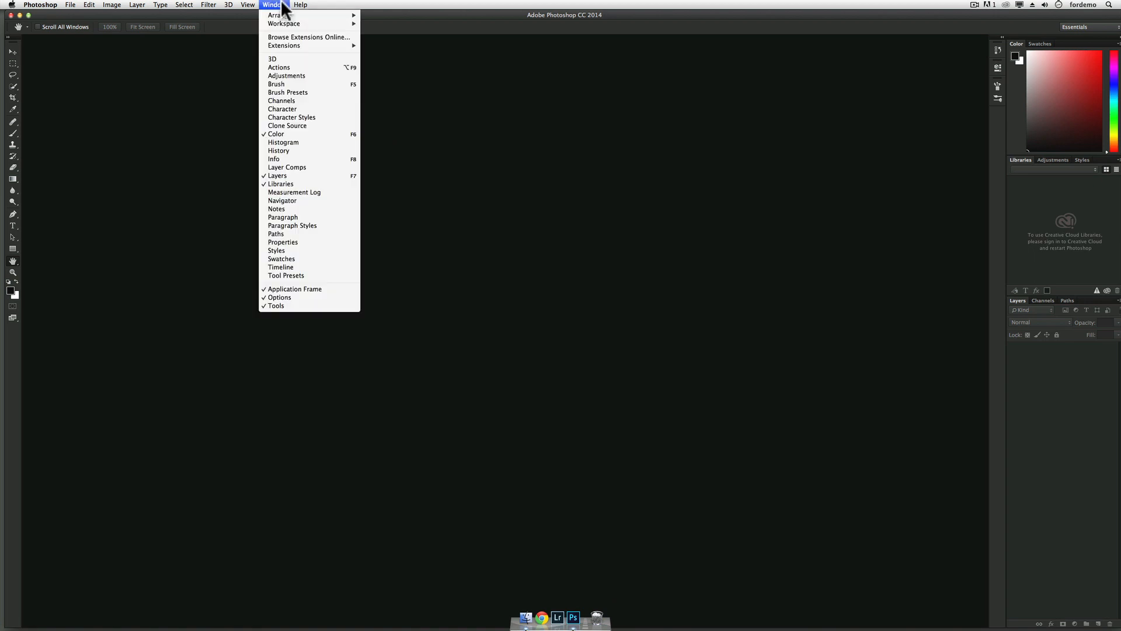
mouse_move(279, 26)
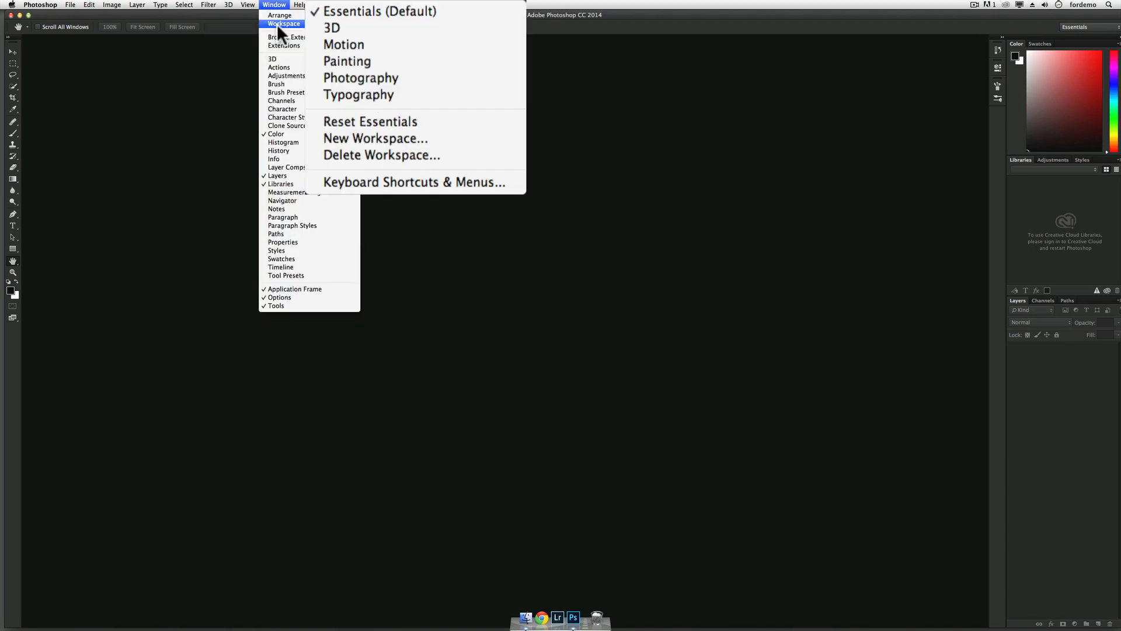
click(388, 42)
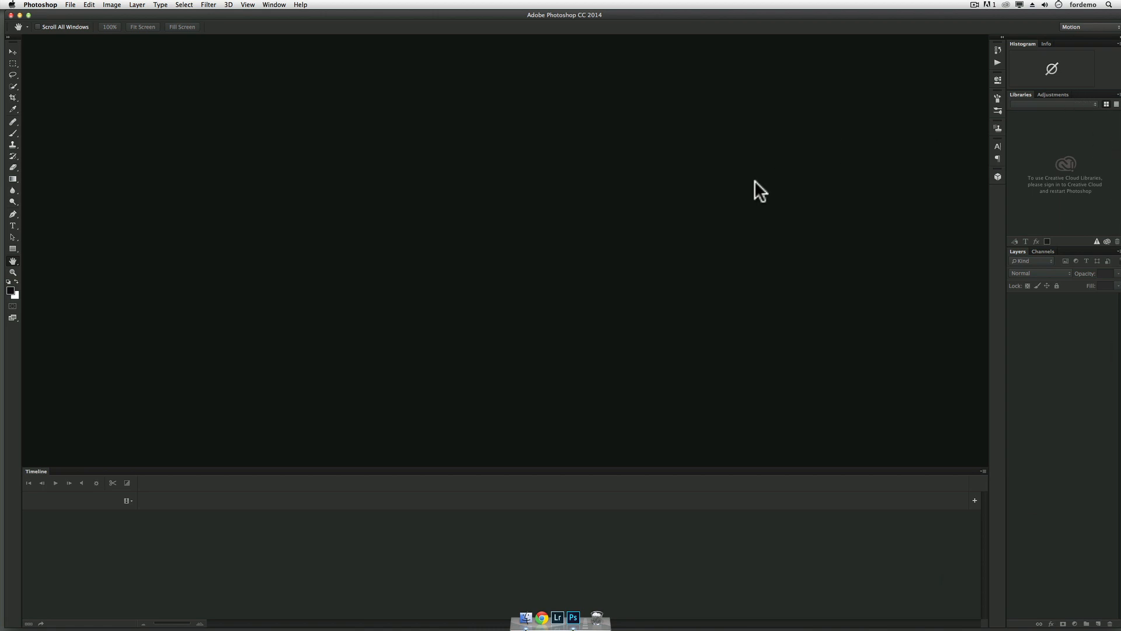
Open 0001.jpg from the desktop folder "1920x1080 Sequenced Time-Lapse Jpegs" as an image sequence
click(71, 4)
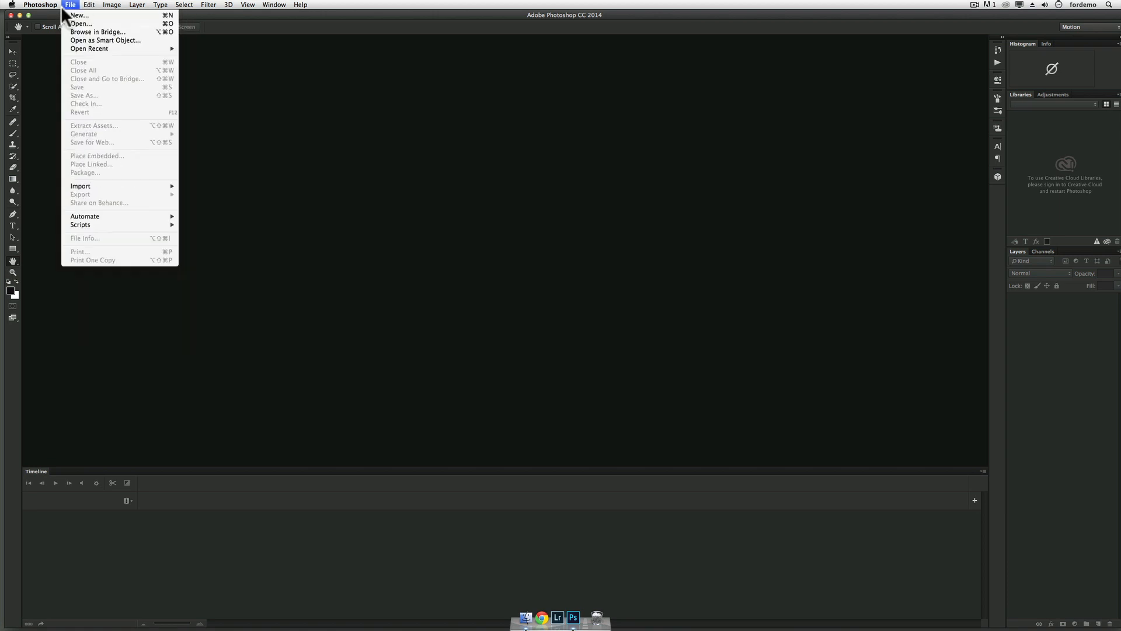
click(74, 23)
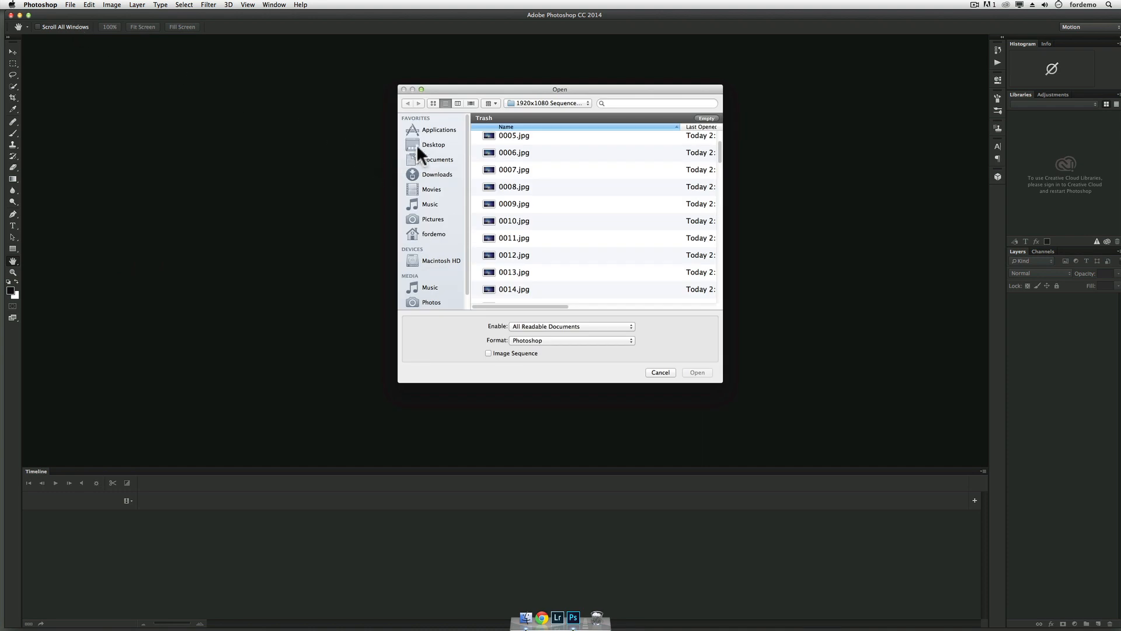
click(417, 146)
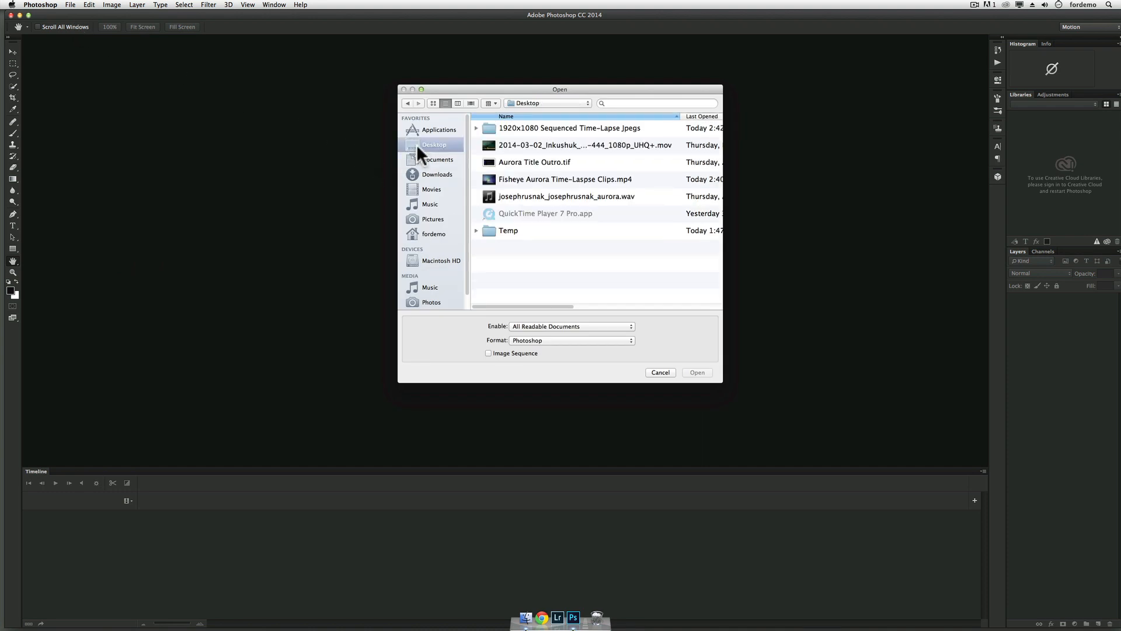
click(487, 124)
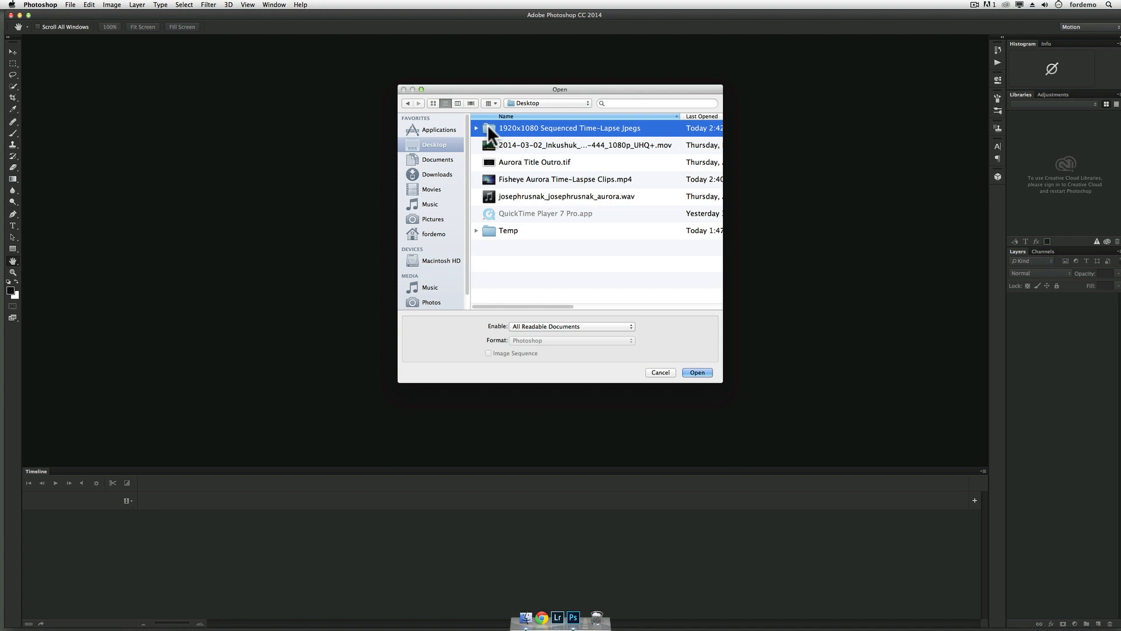
double_click(487, 124)
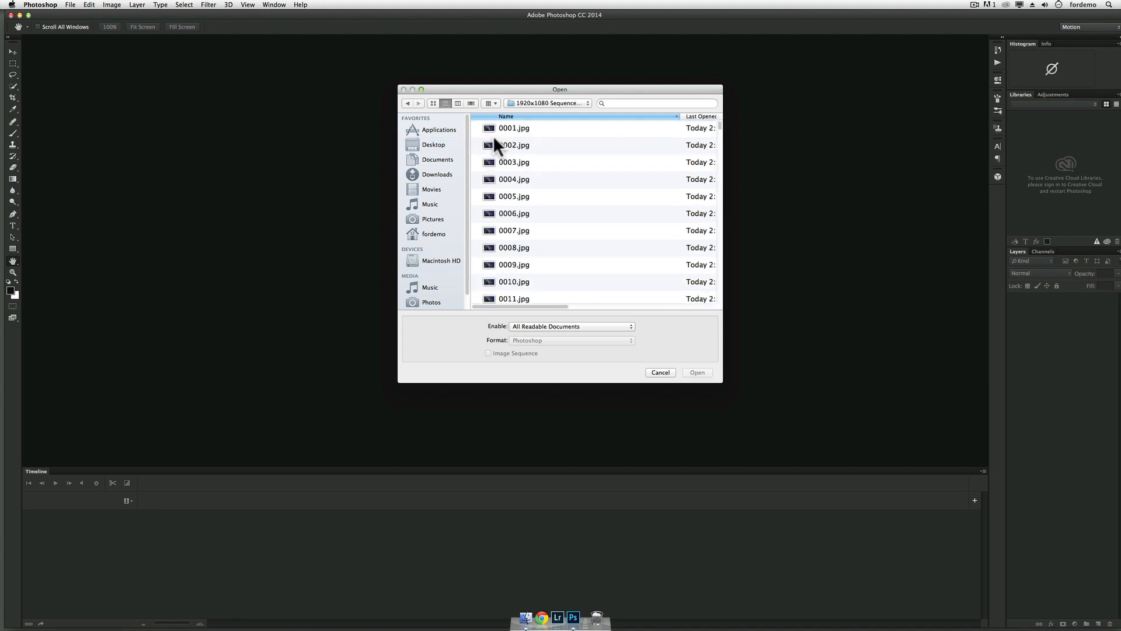
click(491, 135)
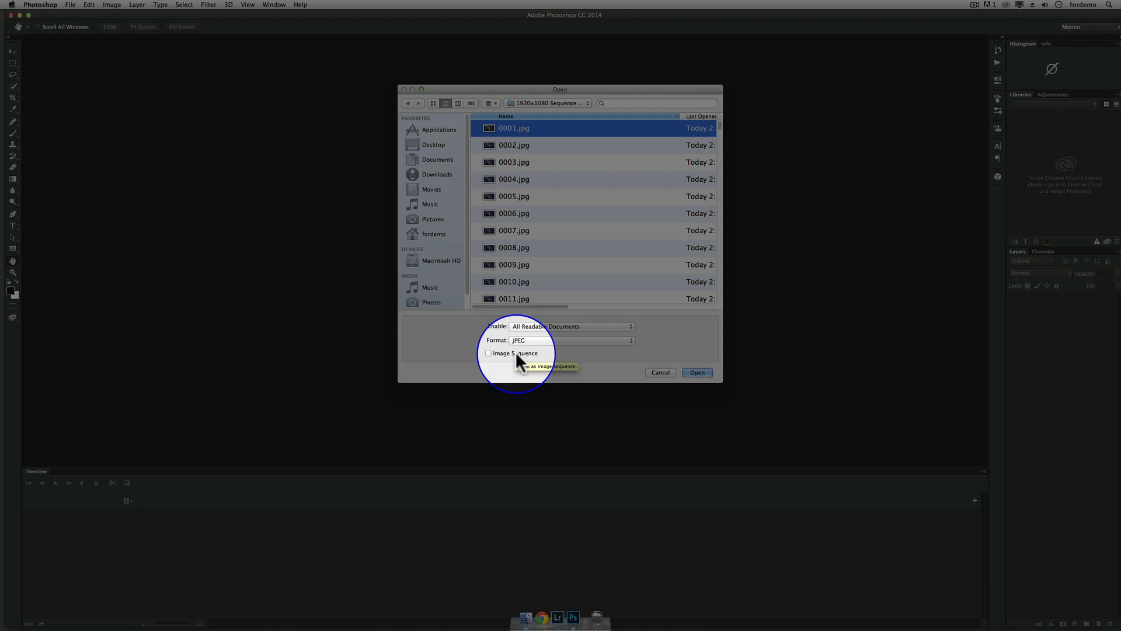
click(516, 353)
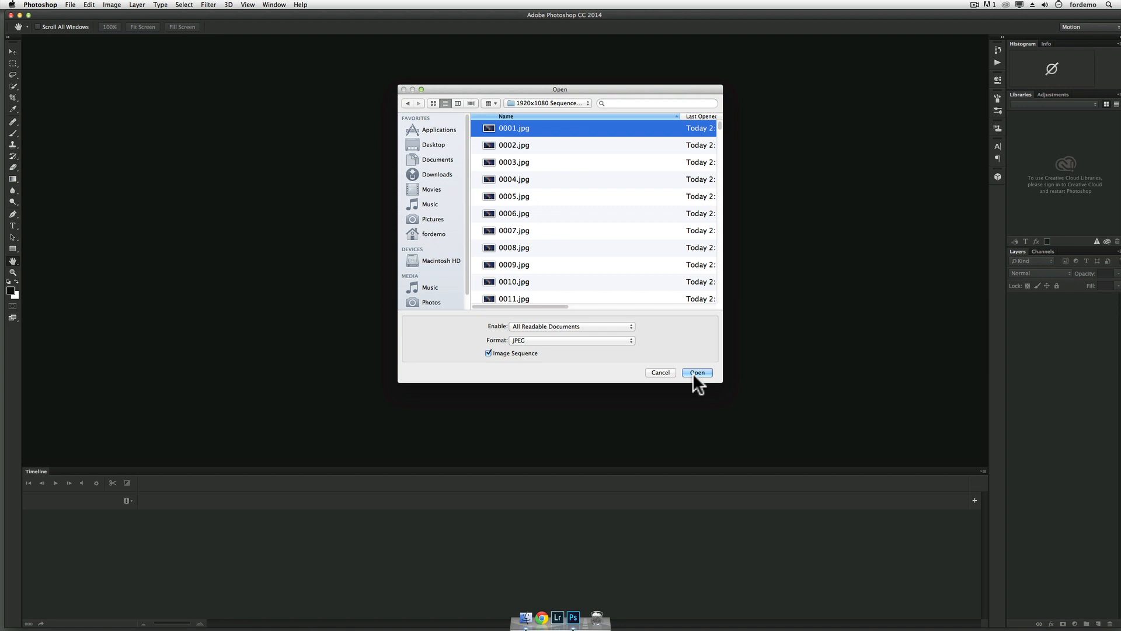
click(695, 372)
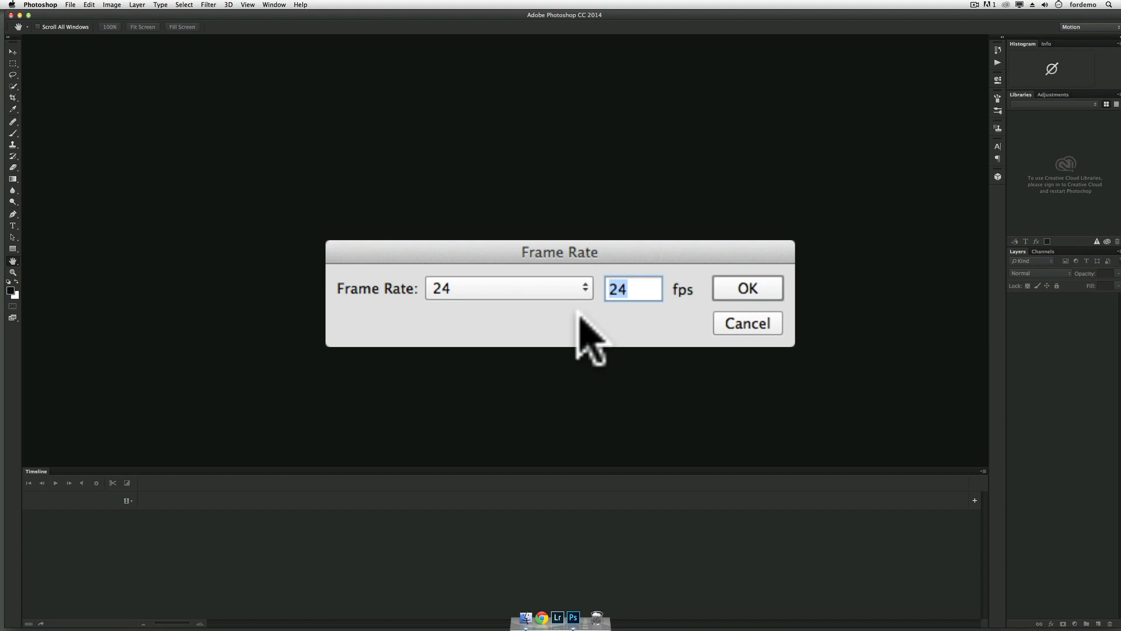
Import the image sequence at a frame rate of 24 fps and play the clip in the timeline
click(586, 292)
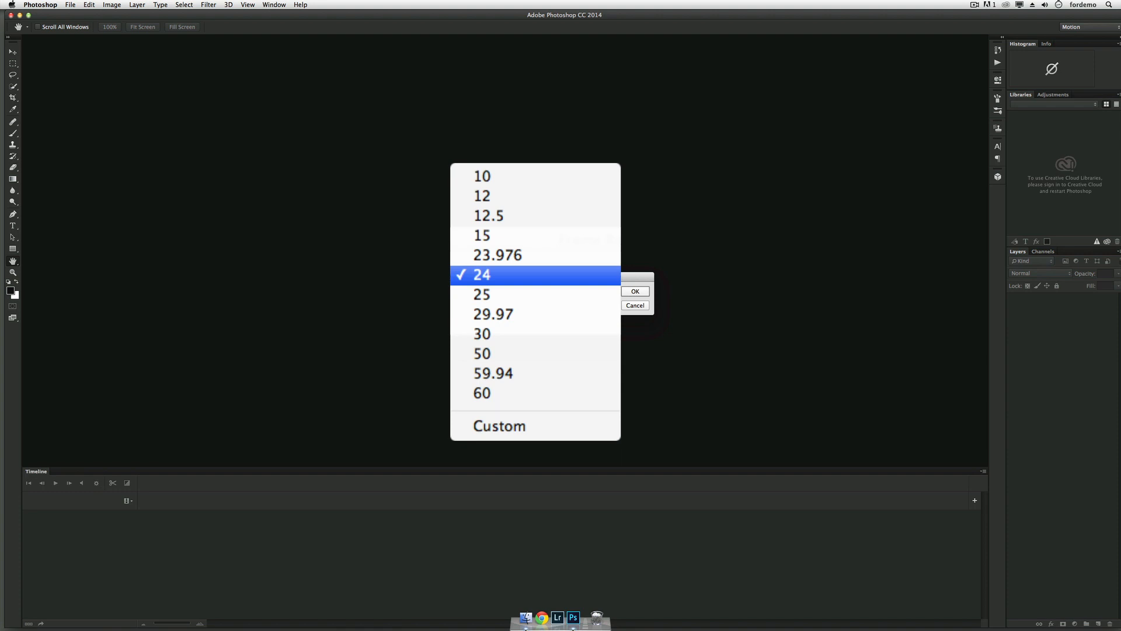
click(578, 280)
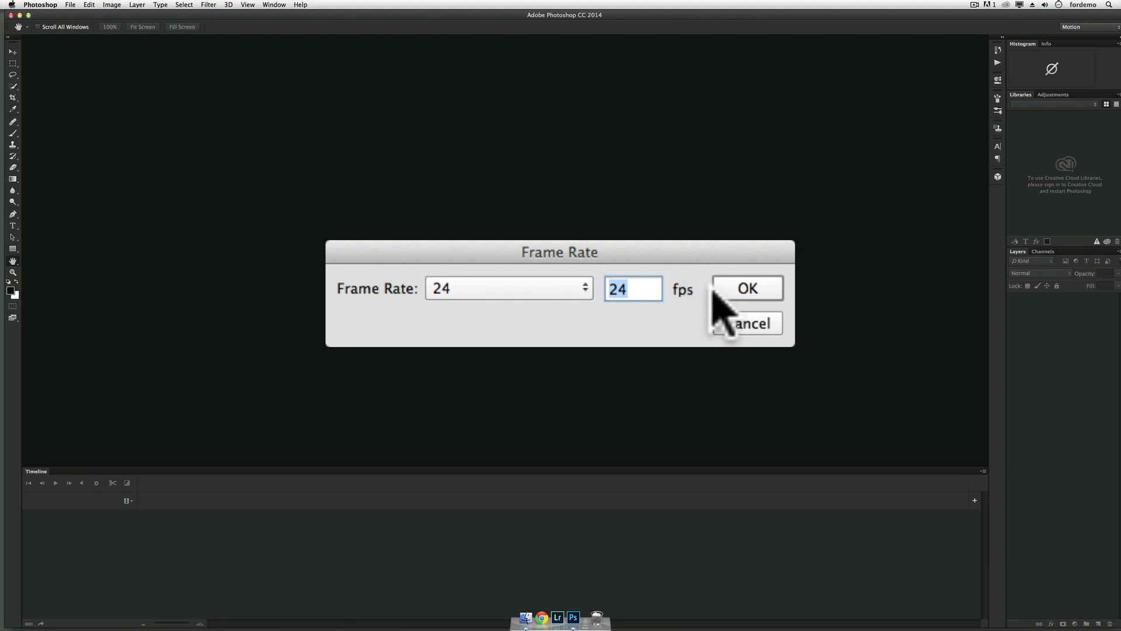
click(650, 292)
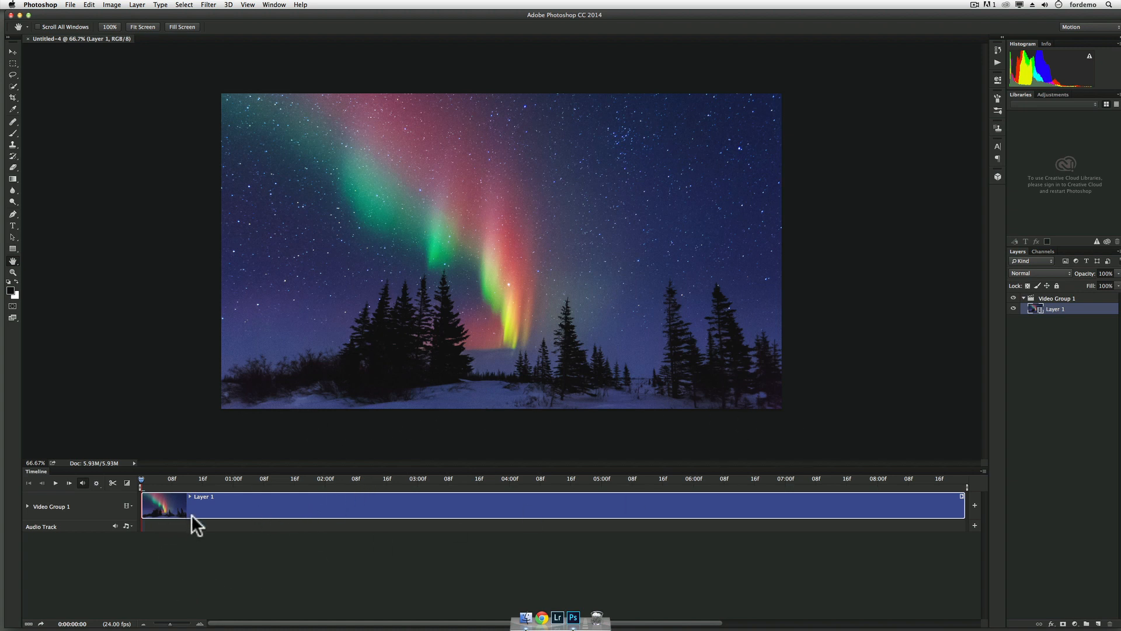
click(56, 484)
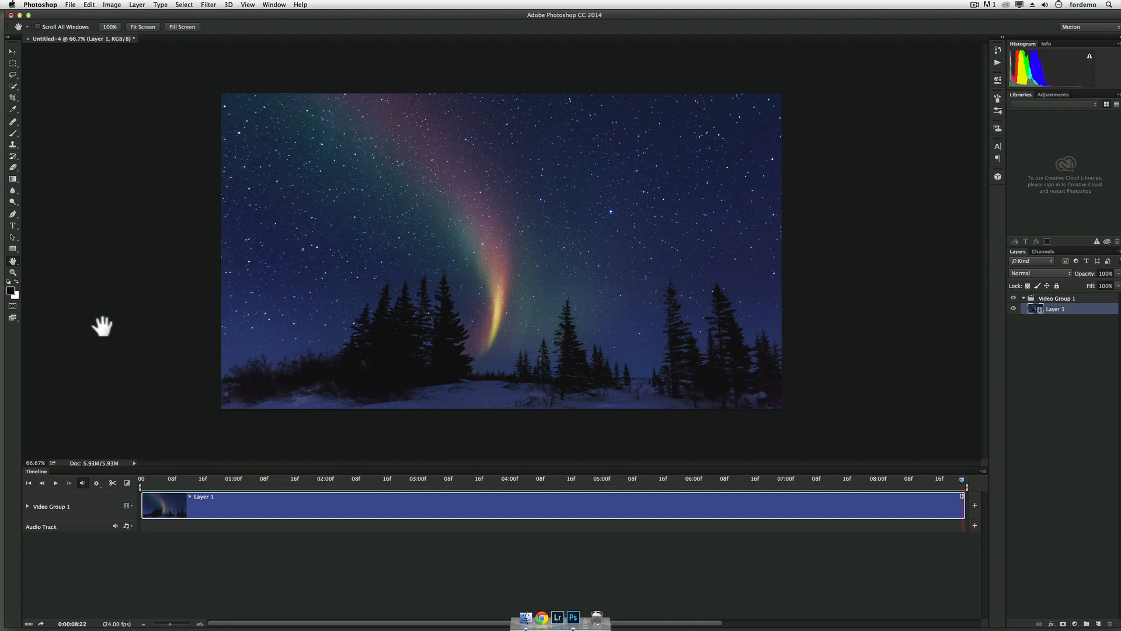
click(70, 5)
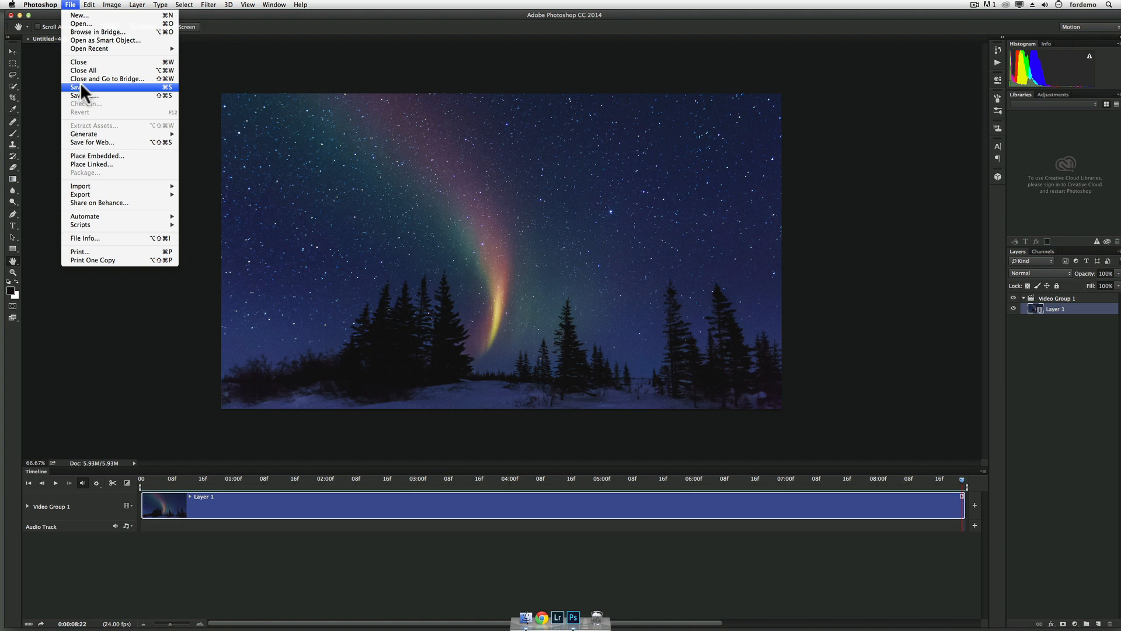
mouse_move(111, 188)
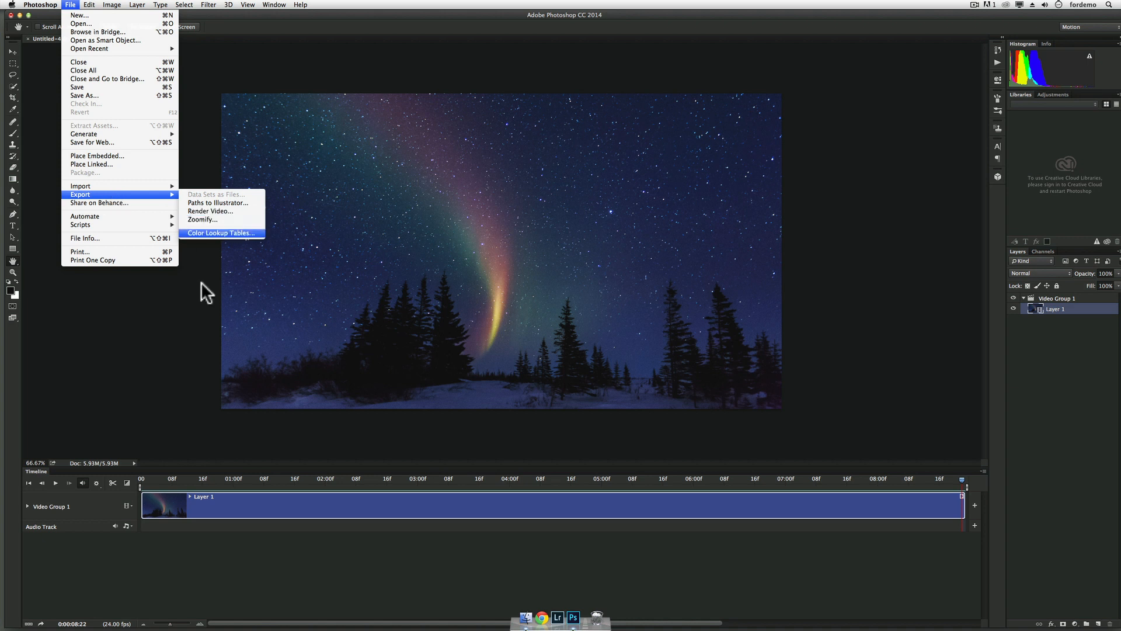
click(180, 572)
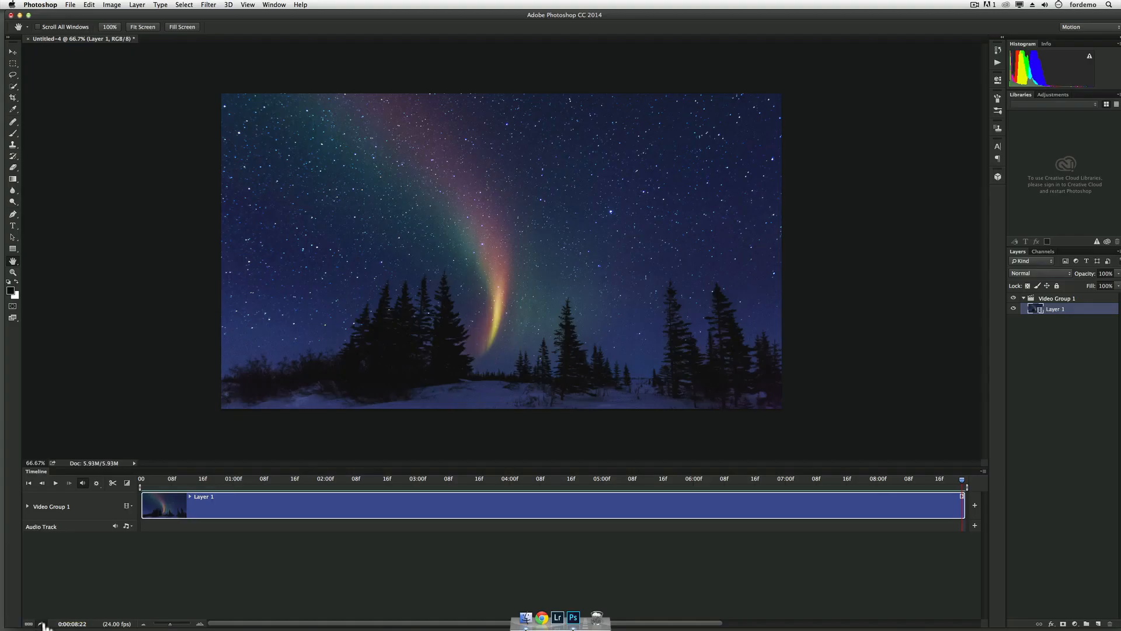
Open the video rendering settings and choose the Desktop as the render folder
click(42, 623)
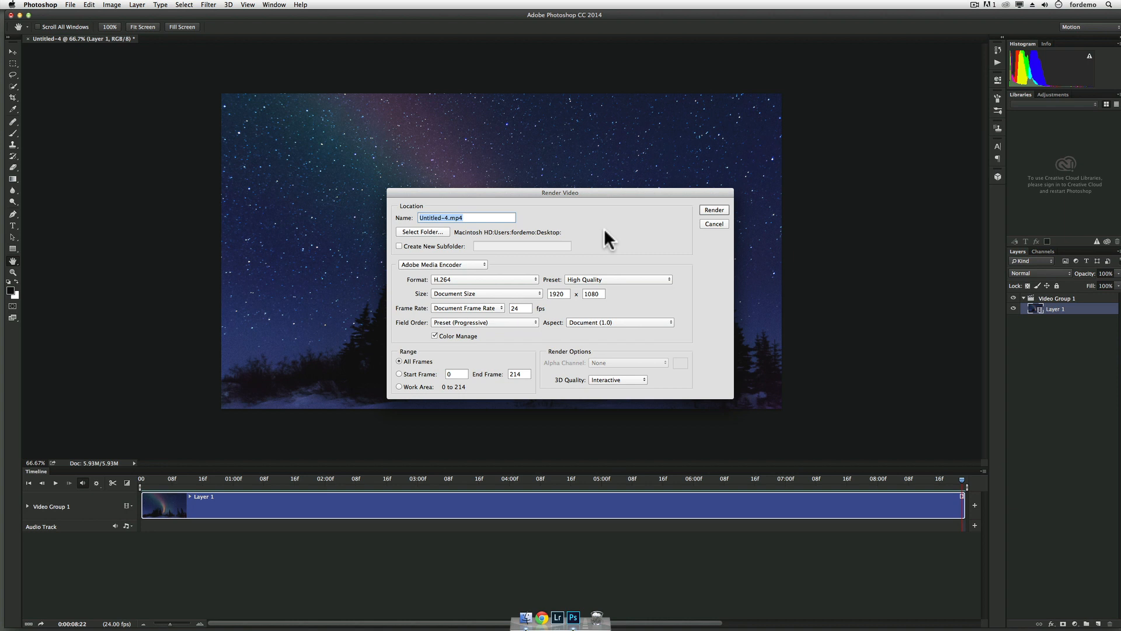
click(435, 233)
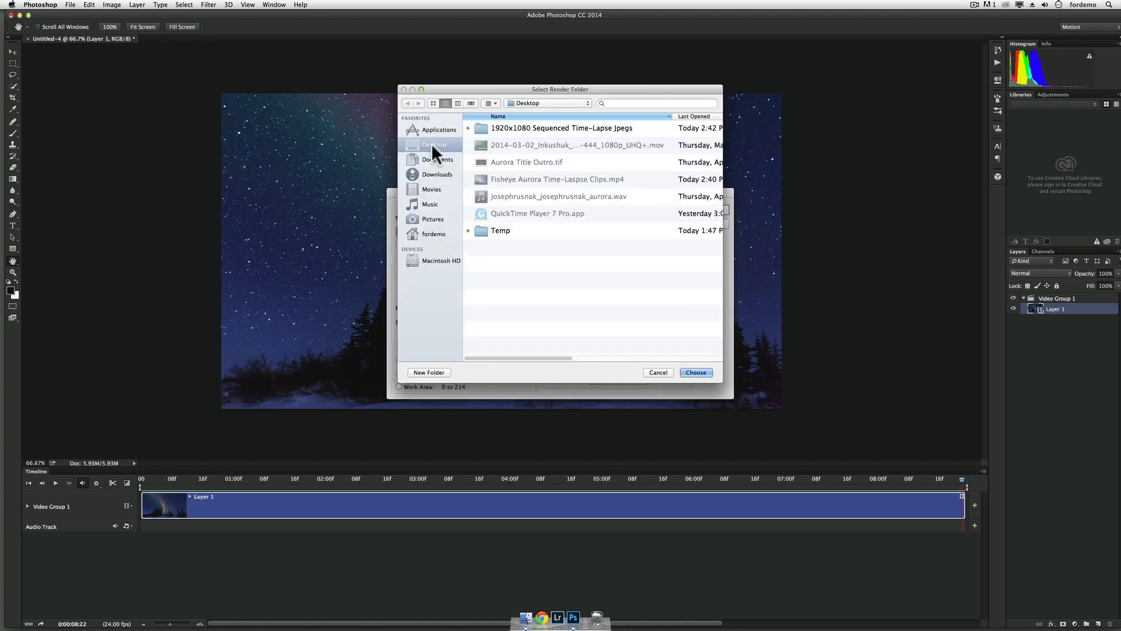
click(696, 372)
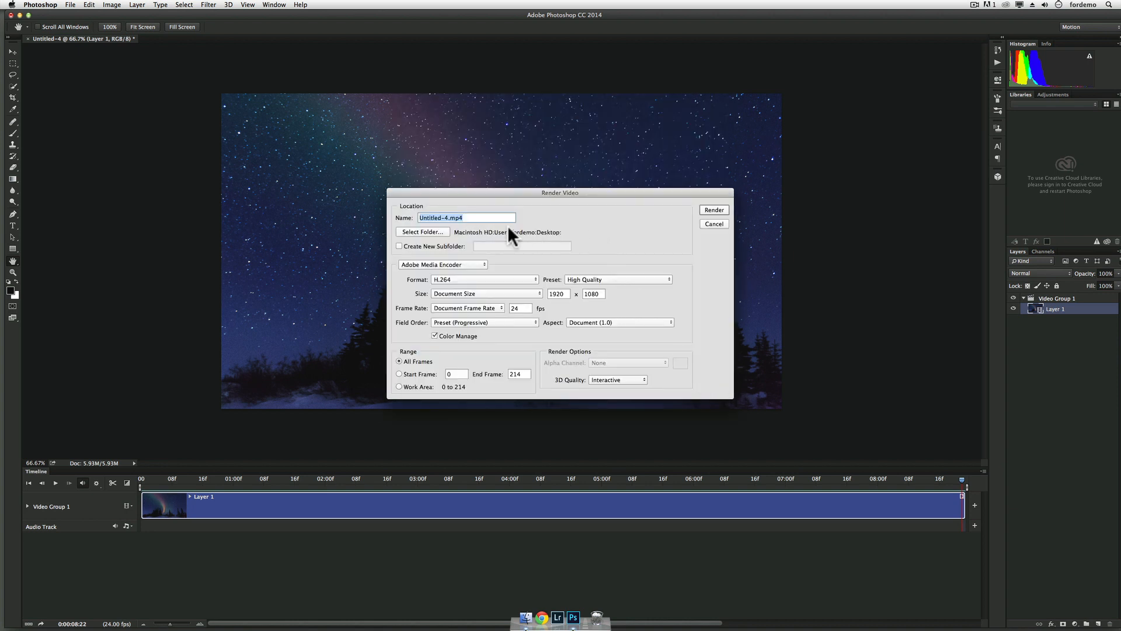
Name the video "Rainbow Aurora Over Trees Time-Lapse Clip" and render it
key(BackSpace)
text(Rainbow)
text( Aurora Over T)
text(rees Time)
text(-Lapse C)
text(lip)
click(715, 209)
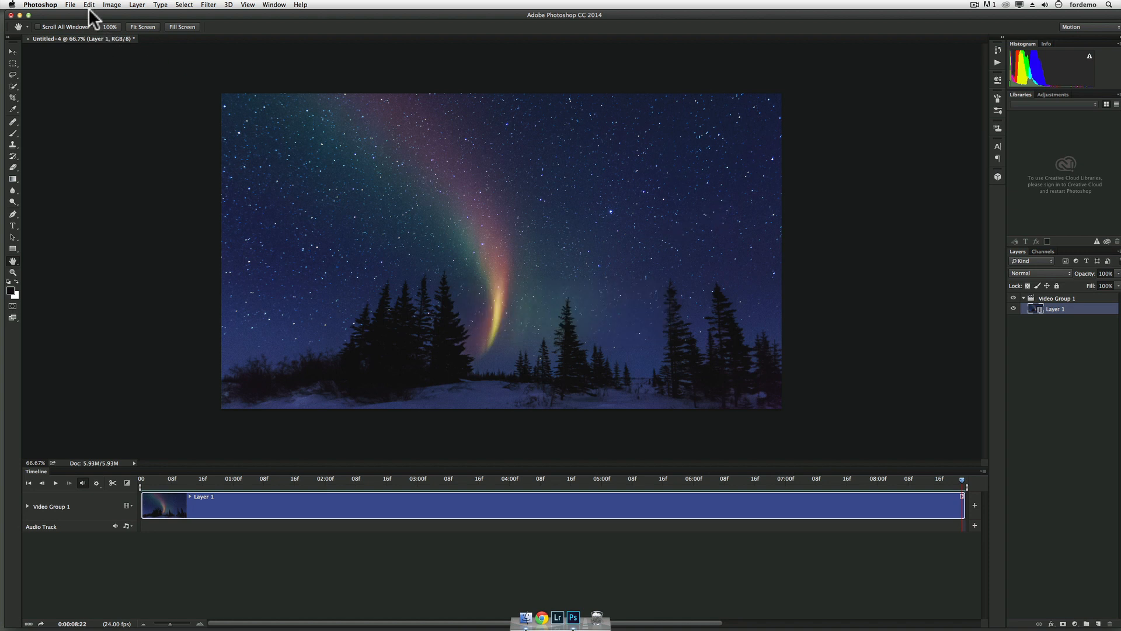
Close the time-lapse document without saving, minimize Photoshop, and switch to the Finder desktop
click(70, 6)
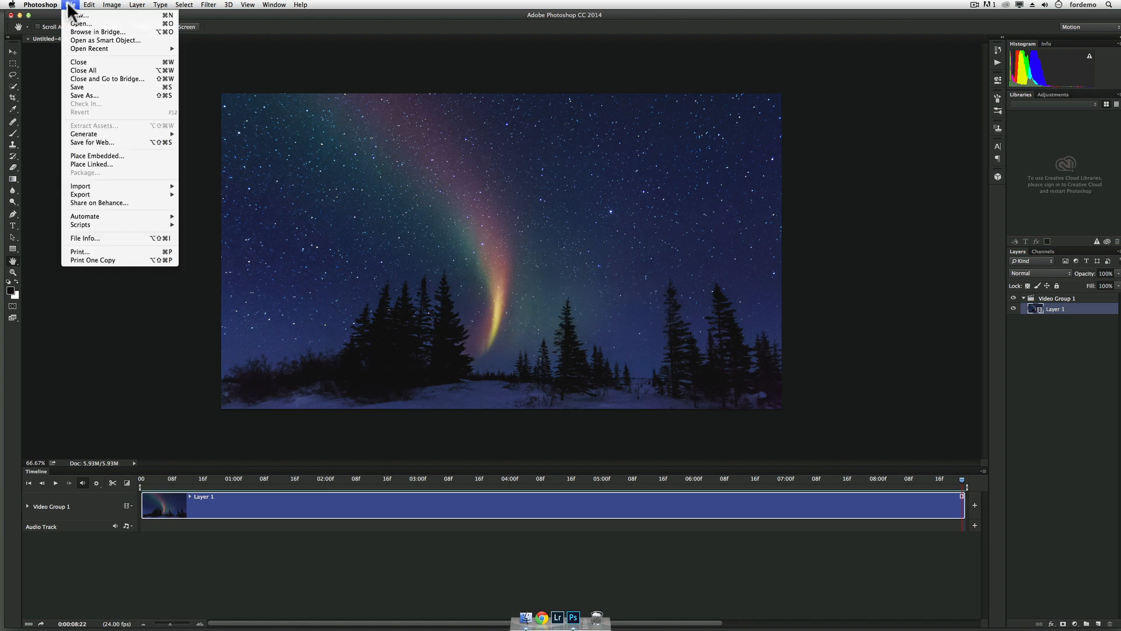
click(78, 62)
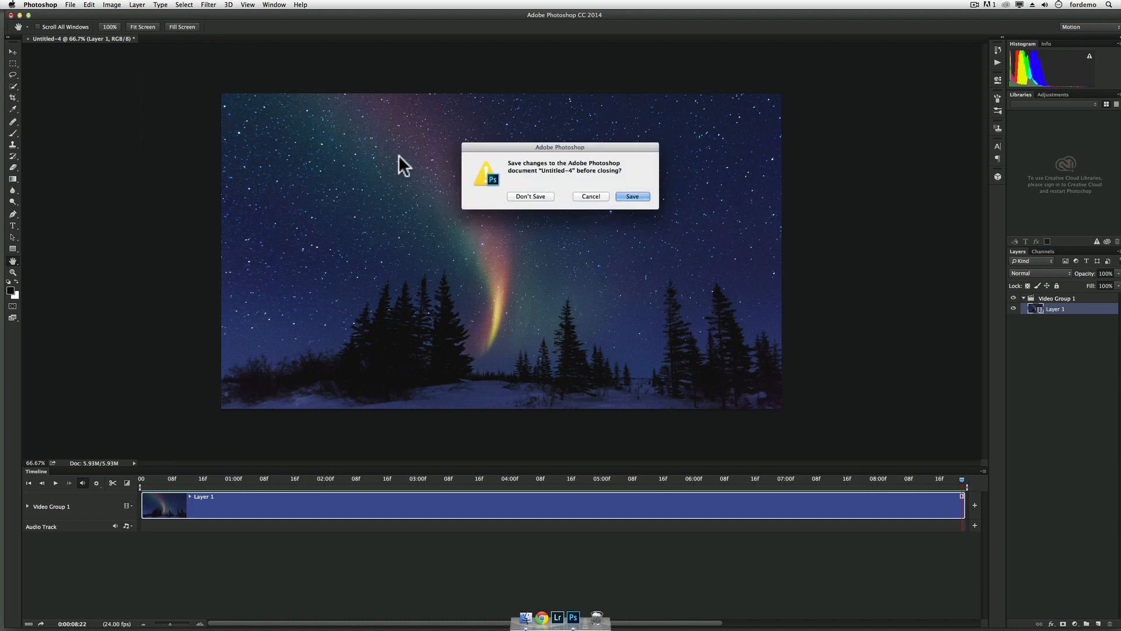
click(530, 197)
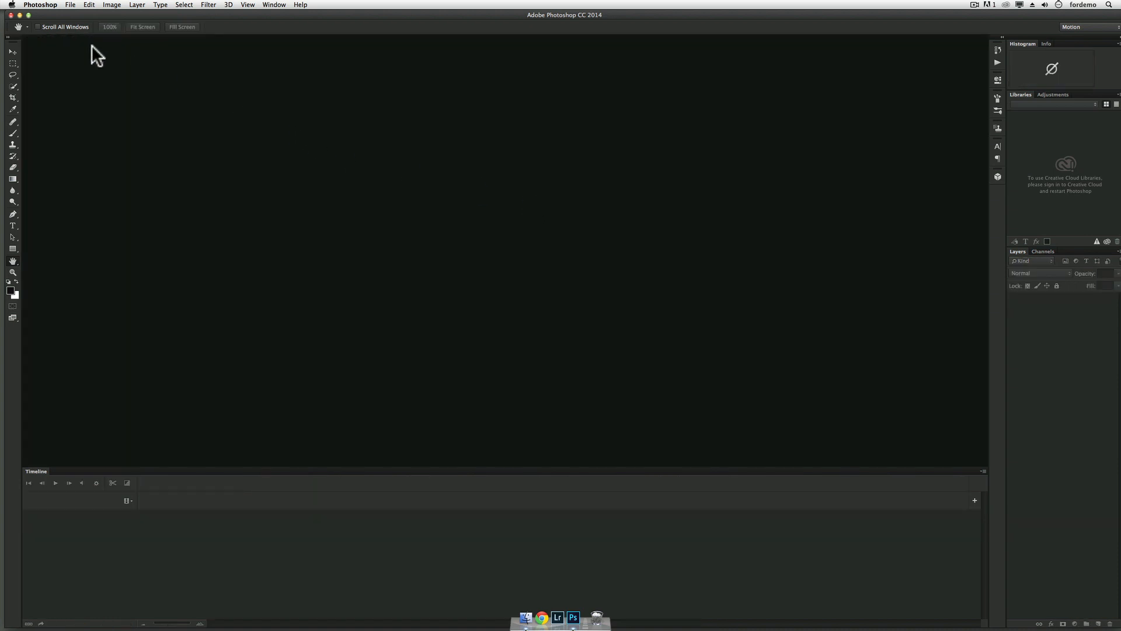
click(19, 14)
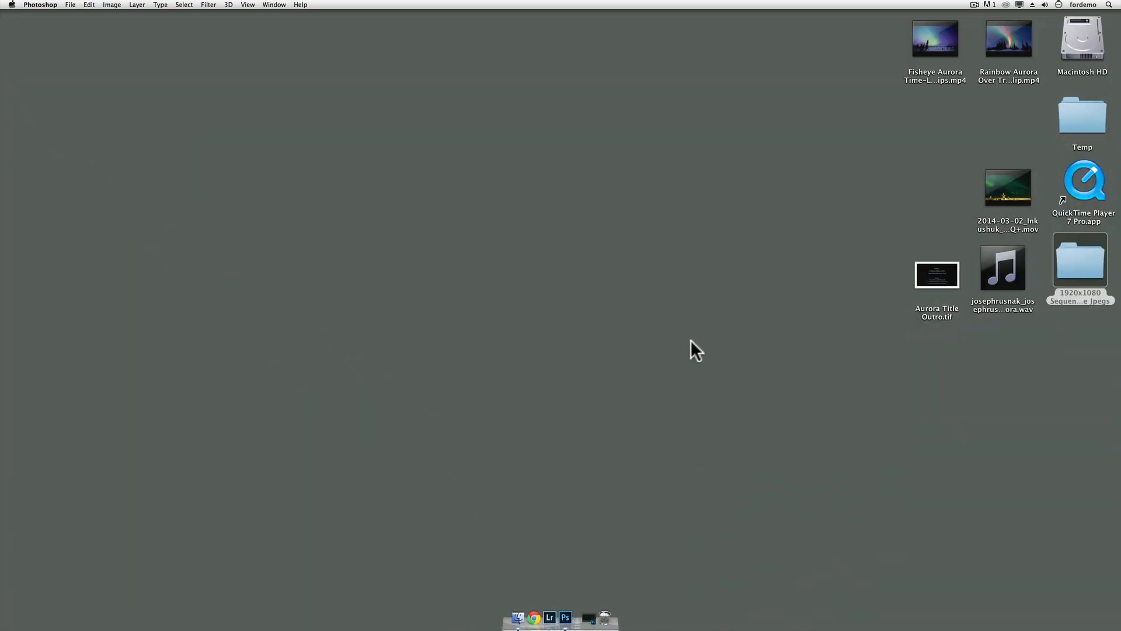
click(817, 182)
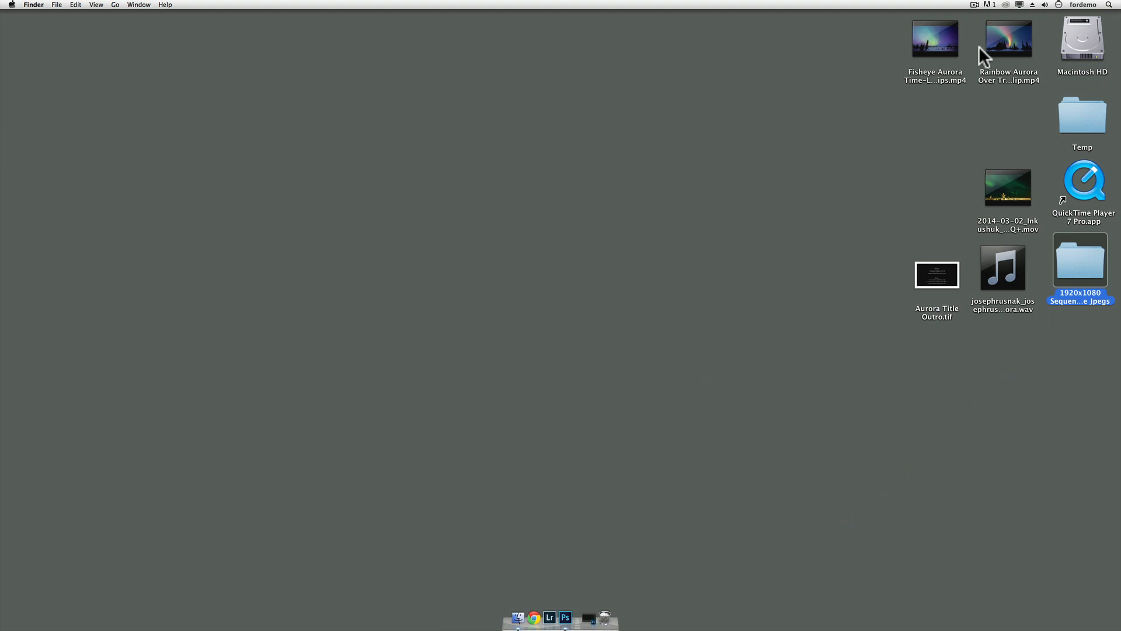
Open the rendered Rainbow Aurora clip from the desktop in QuickTime Player and show it full screen at actual size
double_click(1016, 37)
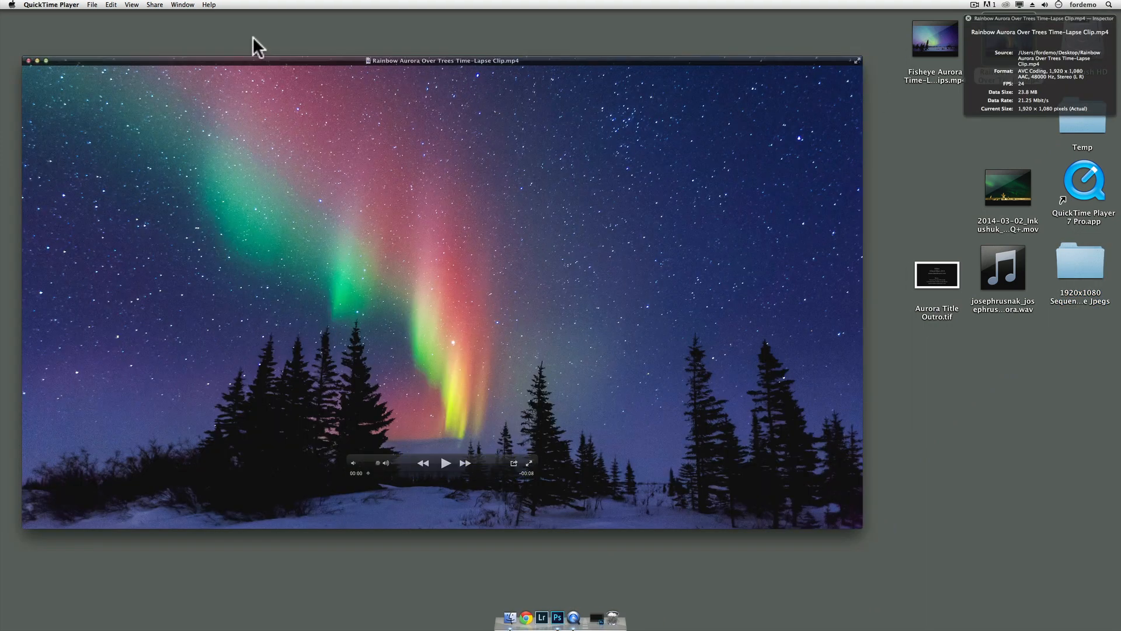
click(131, 5)
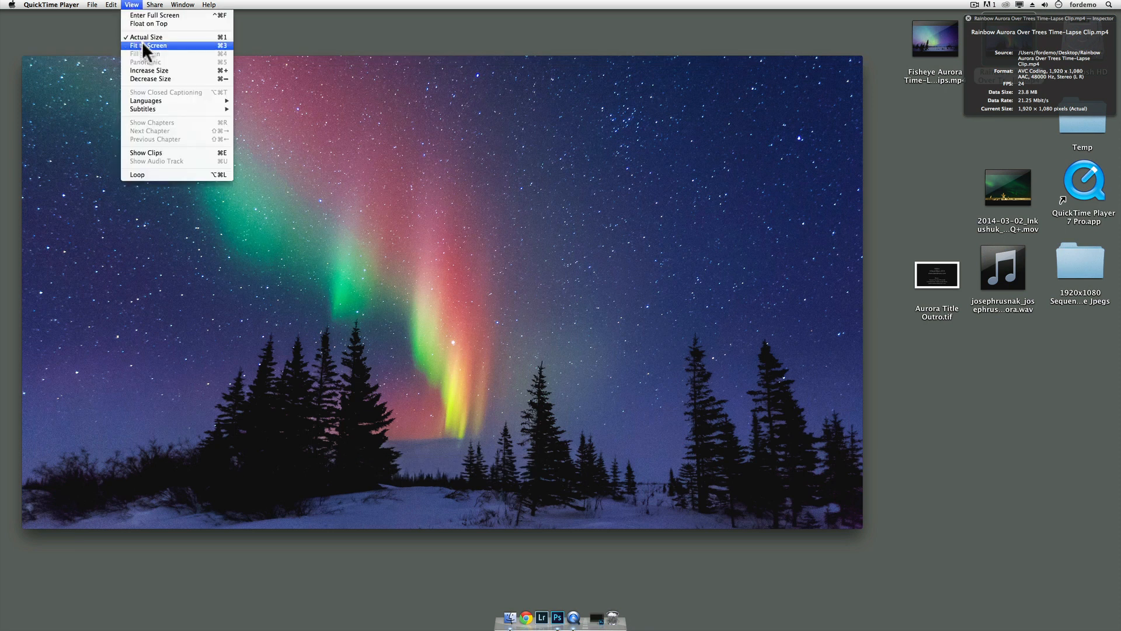
click(148, 15)
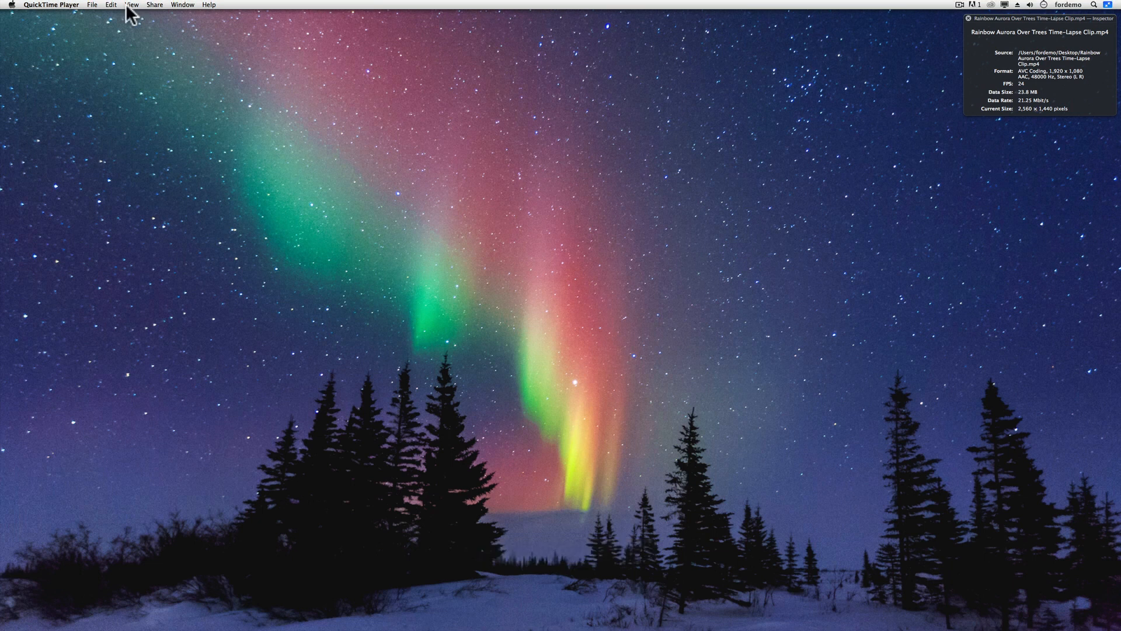
click(132, 5)
click(142, 37)
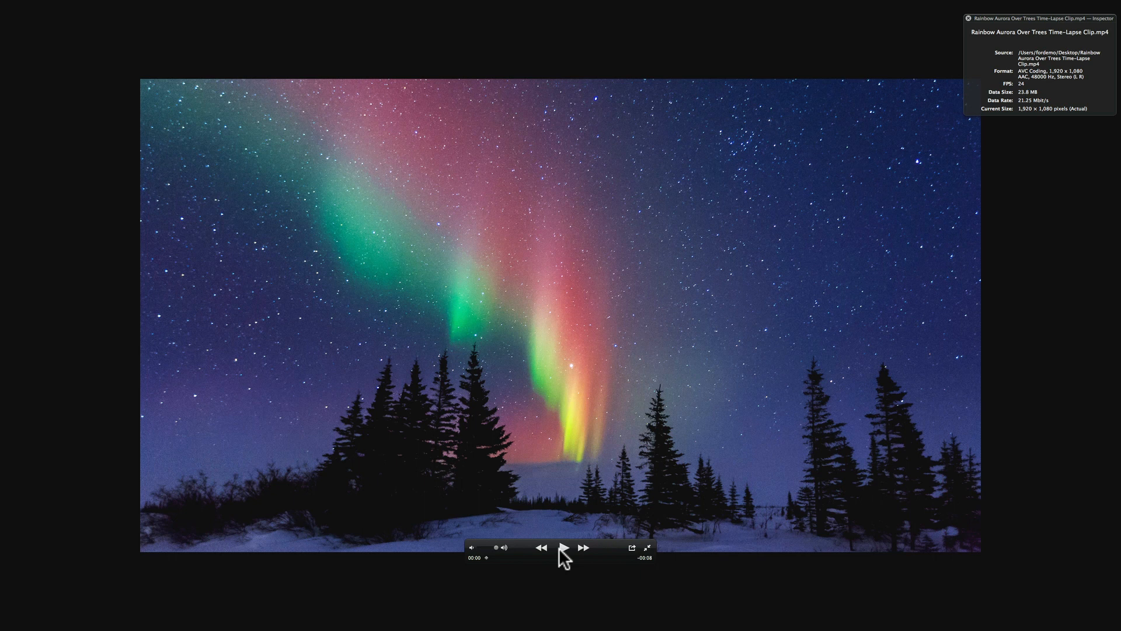
Play the rendered clip, close the movie inspector, and close the video window
click(563, 546)
click(969, 17)
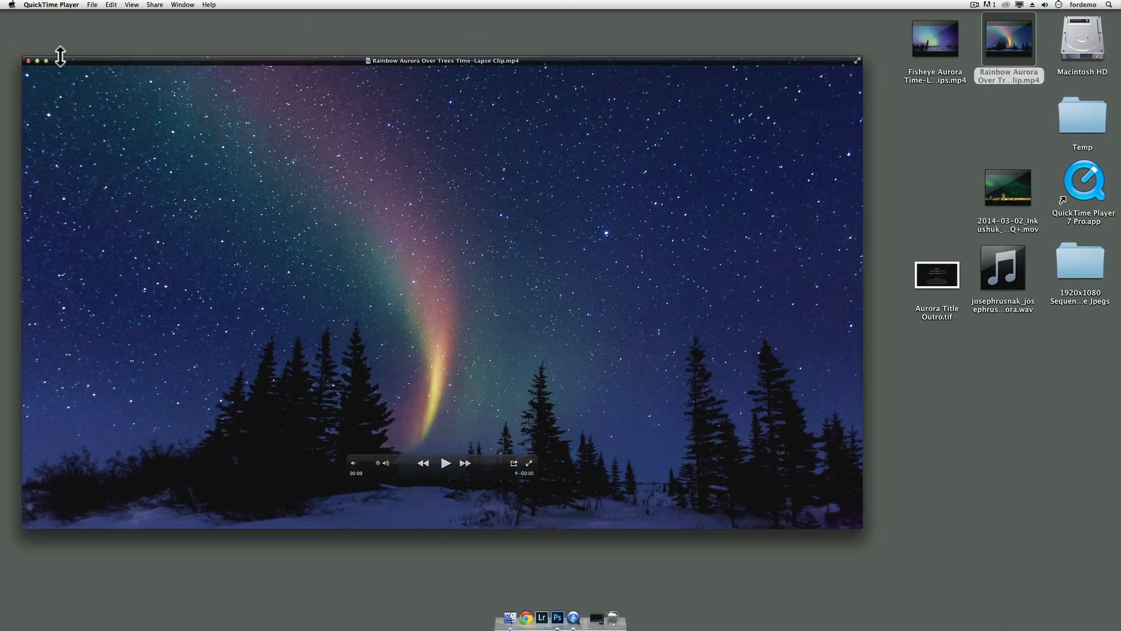
click(28, 61)
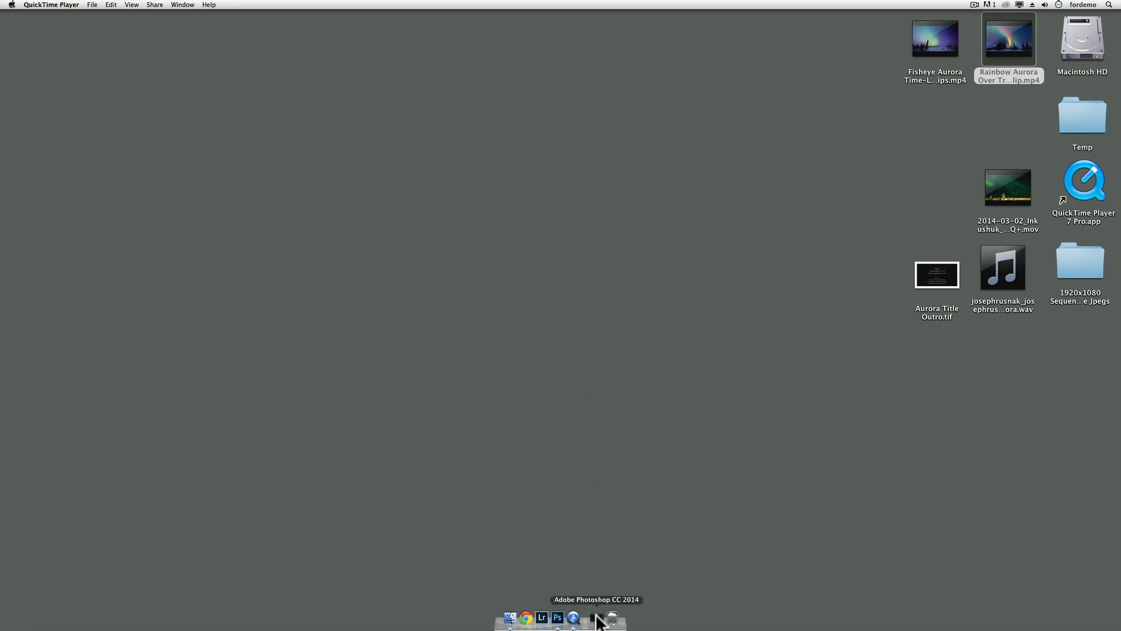
Quit QuickTime Player and switch back to the minimized Photoshop window
right_click(573, 617)
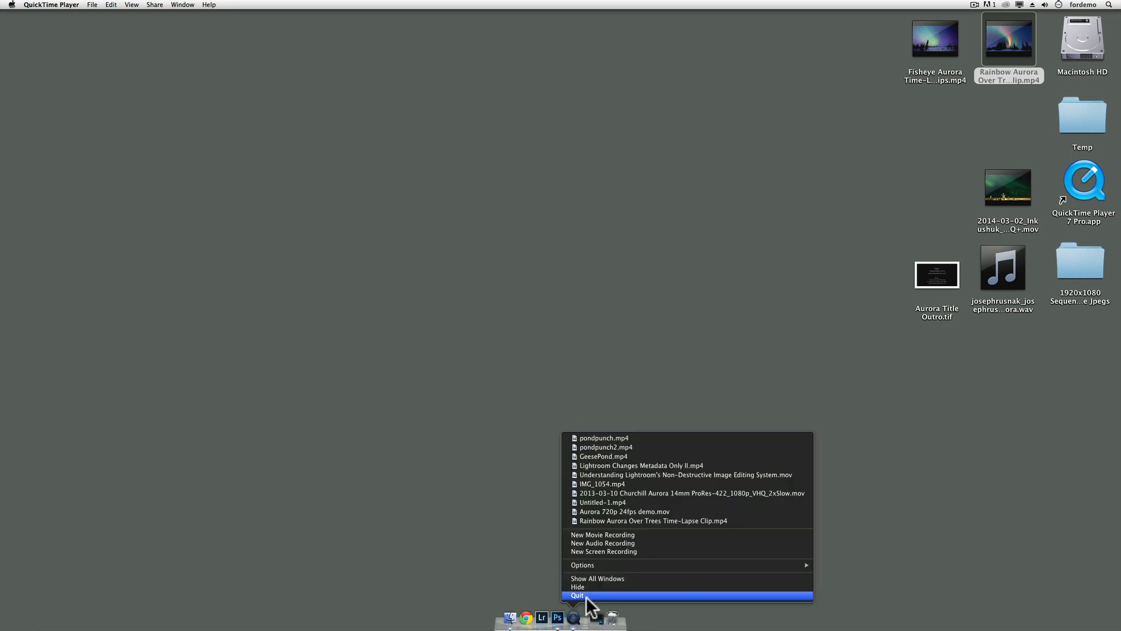
click(577, 595)
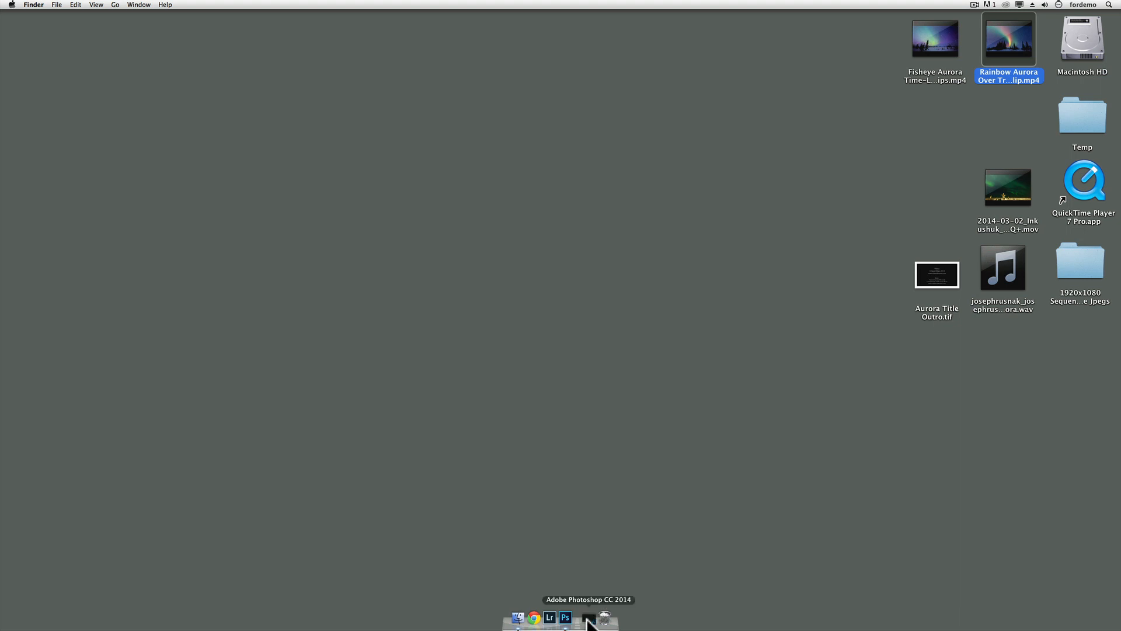
click(588, 620)
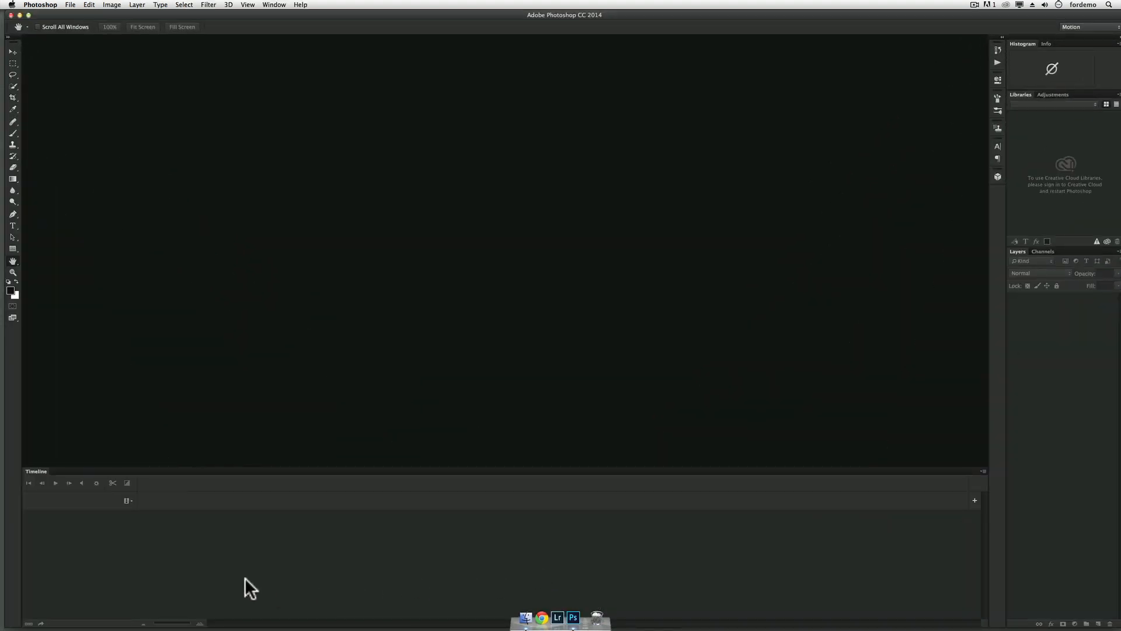
Add Rainbow Aurora Over Trees Time-Lapse Clip.mp4 from the Desktop as the first clip on the empty video timeline
click(126, 499)
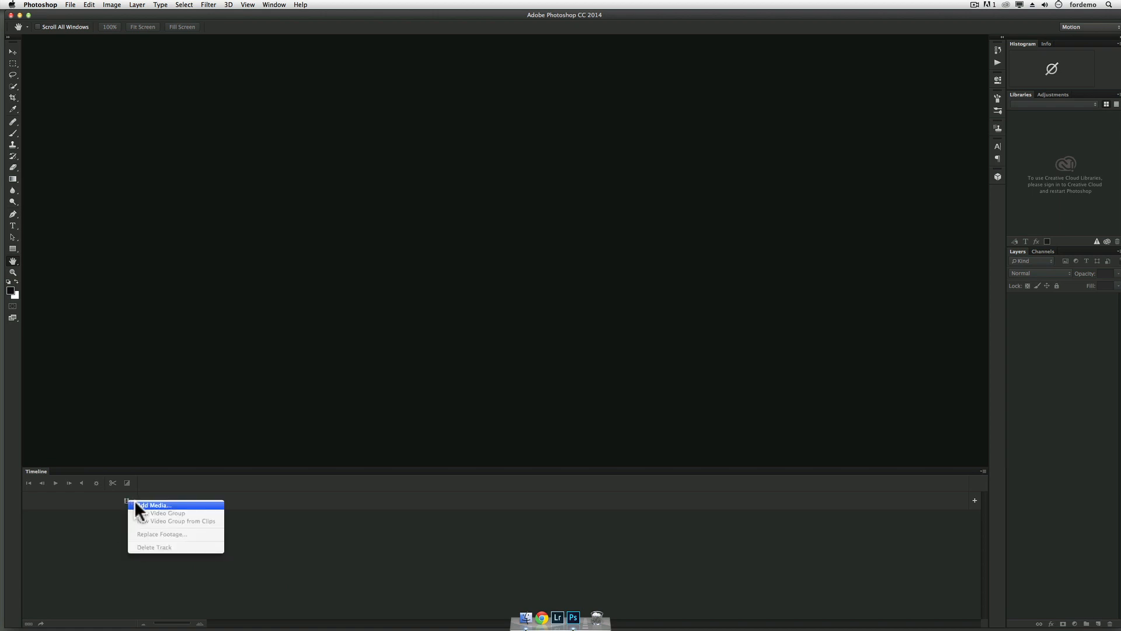
click(137, 504)
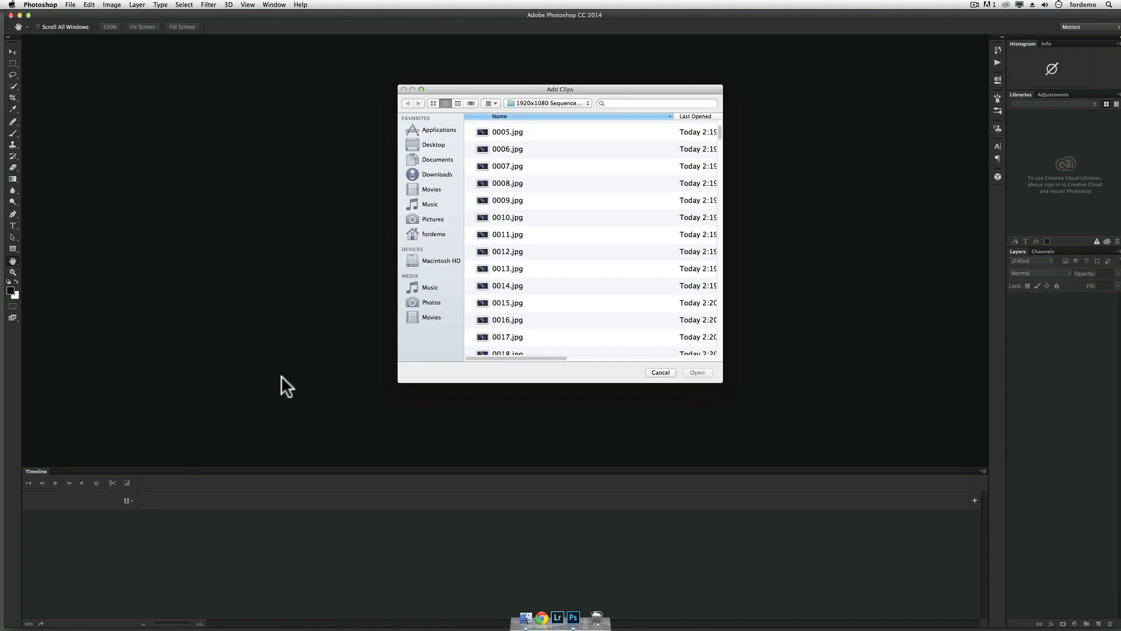
click(411, 144)
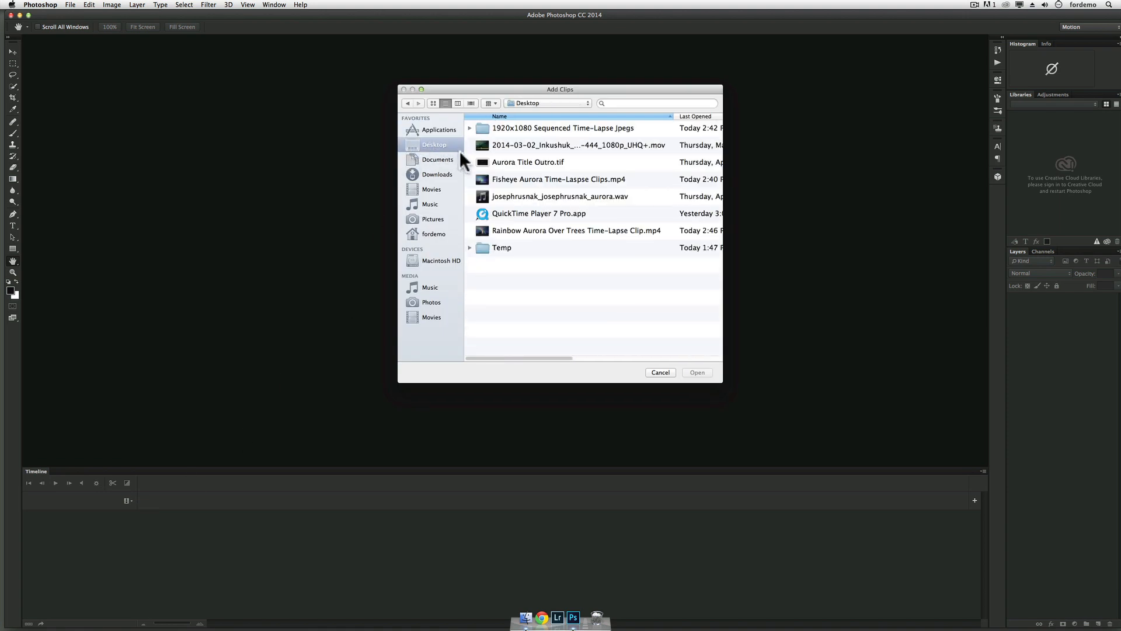
click(477, 230)
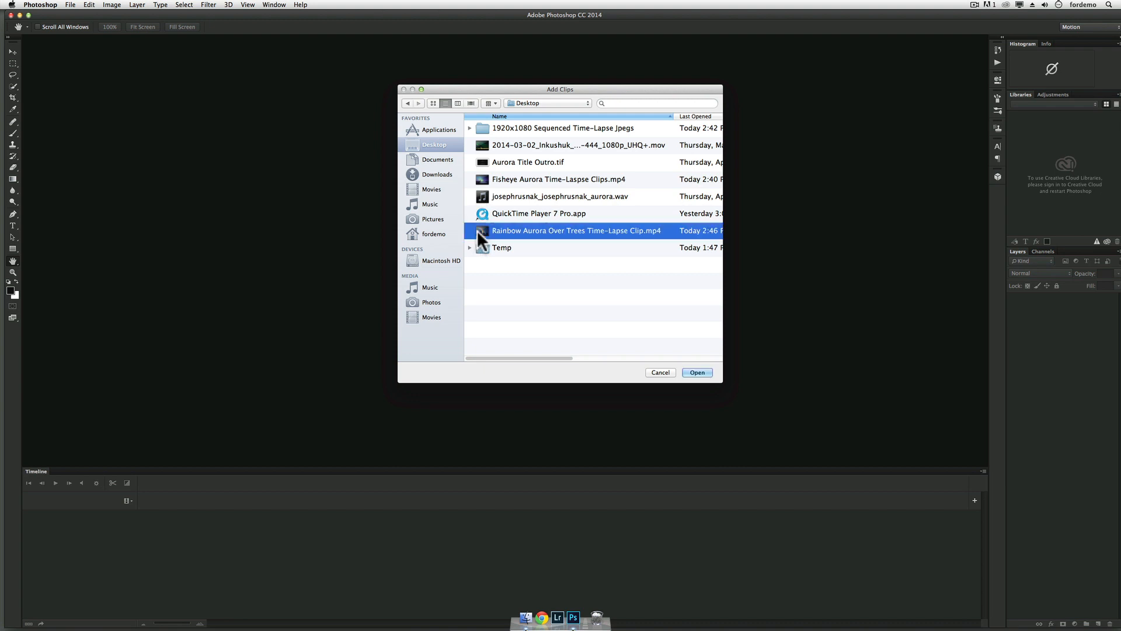
click(689, 373)
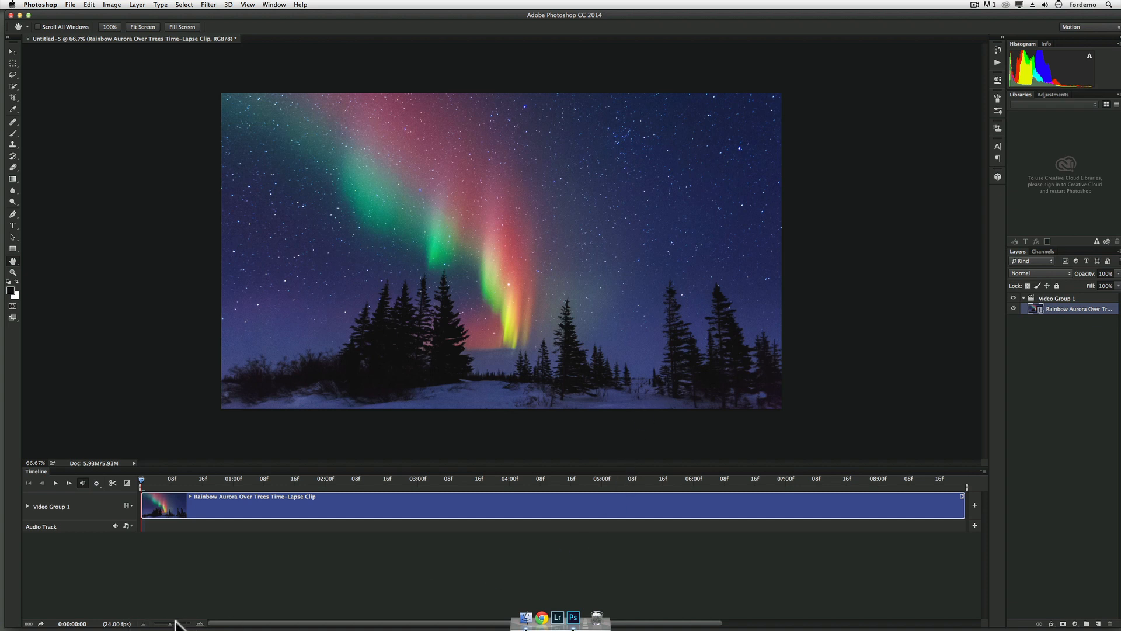
Add Fisheye Aurora Time-Laspse Clips.mp4 from the Desktop to Video Group 1, following the Rainbow Aurora clip
drag(171, 625, 164, 625)
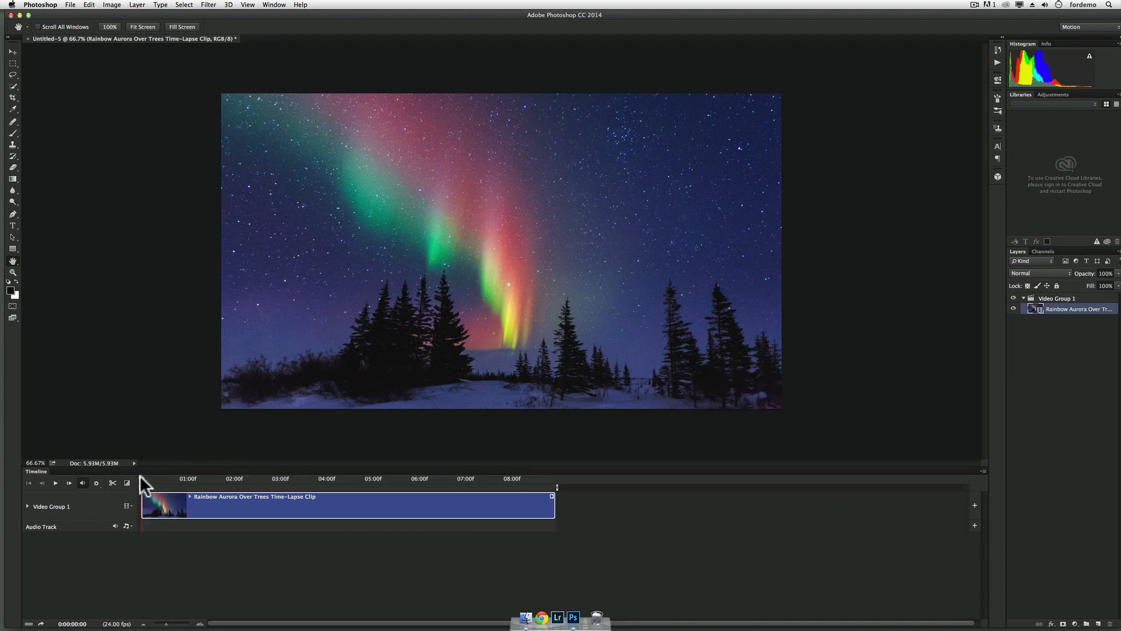
click(129, 504)
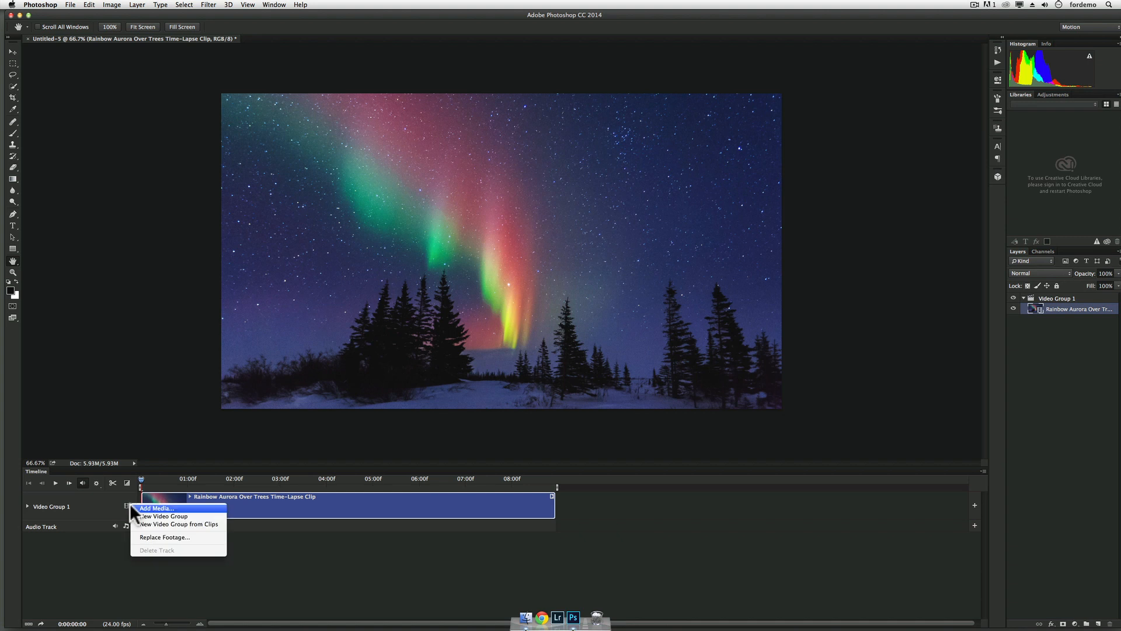
click(132, 508)
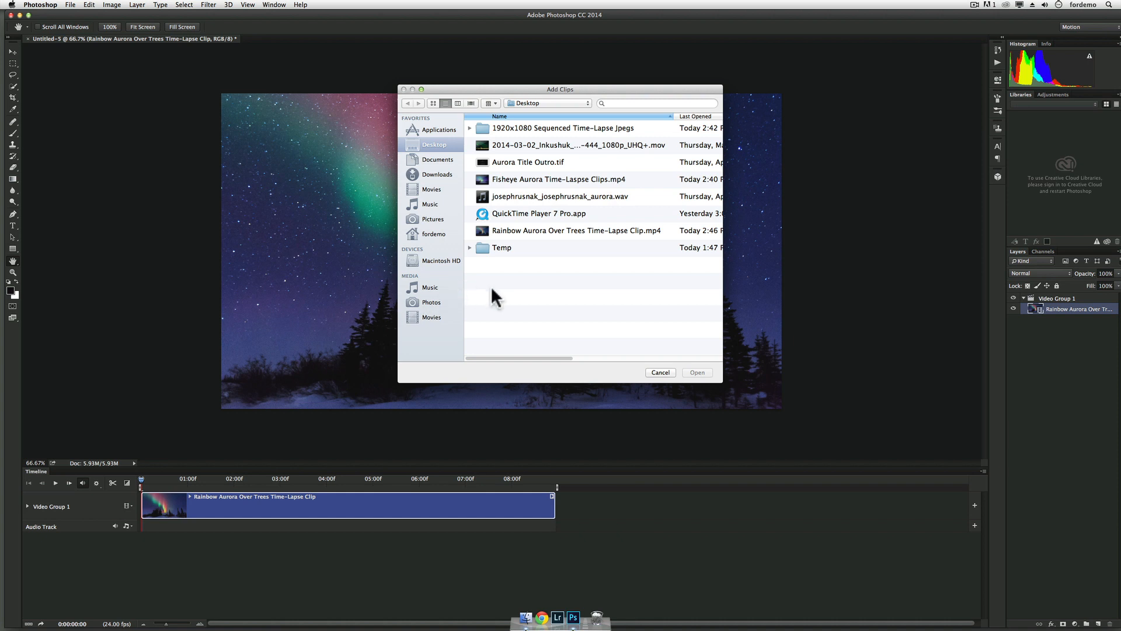
click(485, 185)
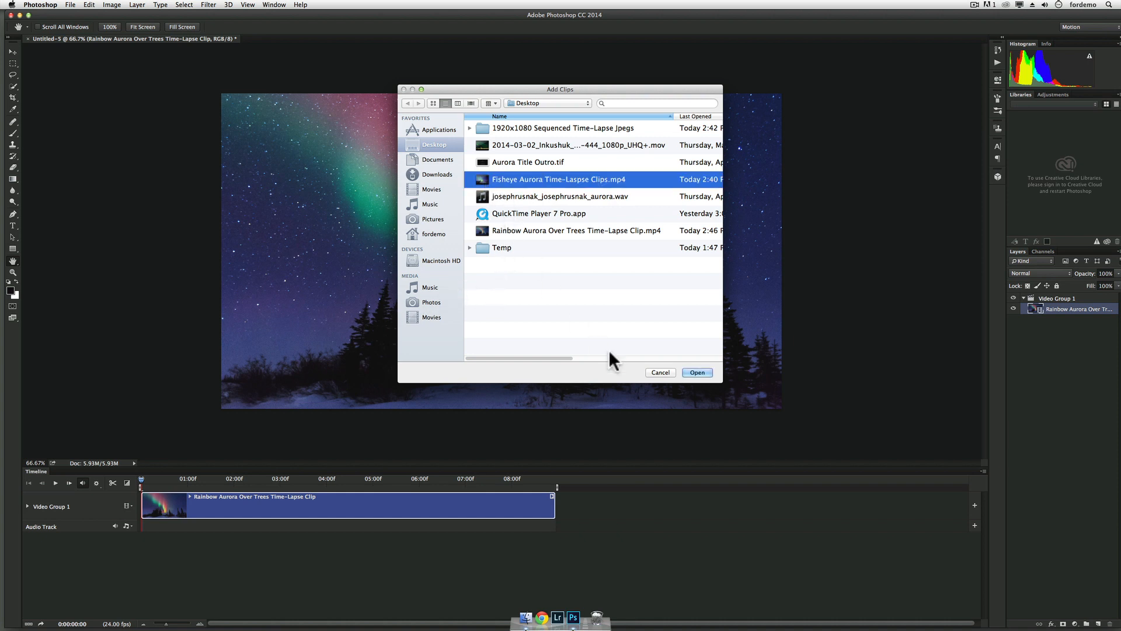
click(692, 372)
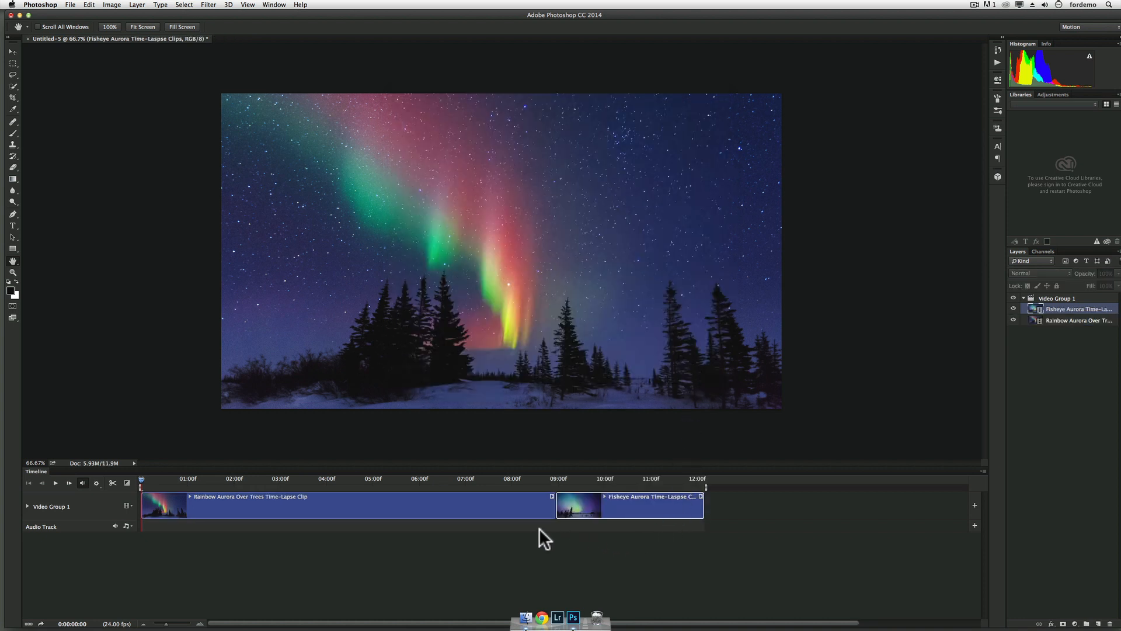
Preview the Fisheye Aurora clip, move the Rainbow Aurora clip behind it in Video Group 1, and scrub the new order
drag(141, 480, 595, 493)
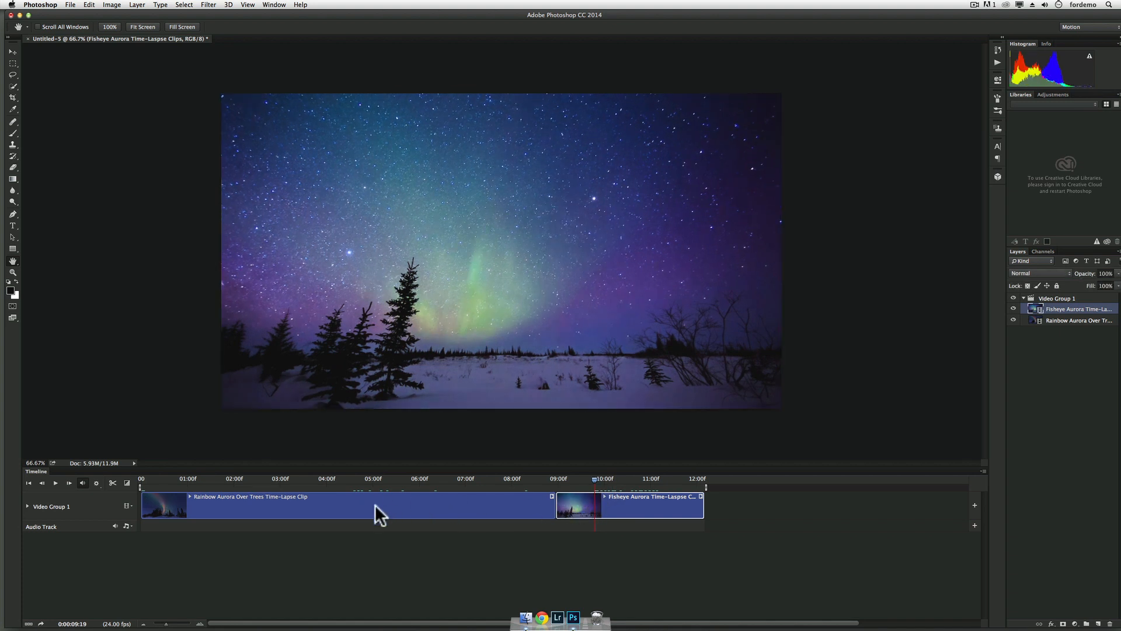
drag(373, 505, 946, 508)
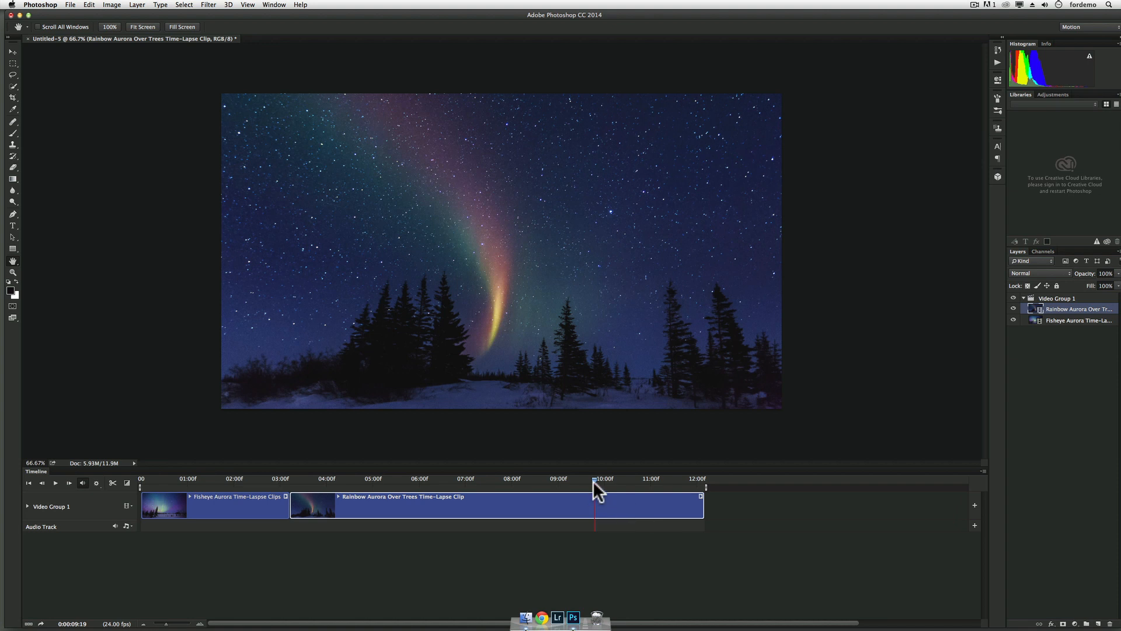
drag(593, 479, 686, 491)
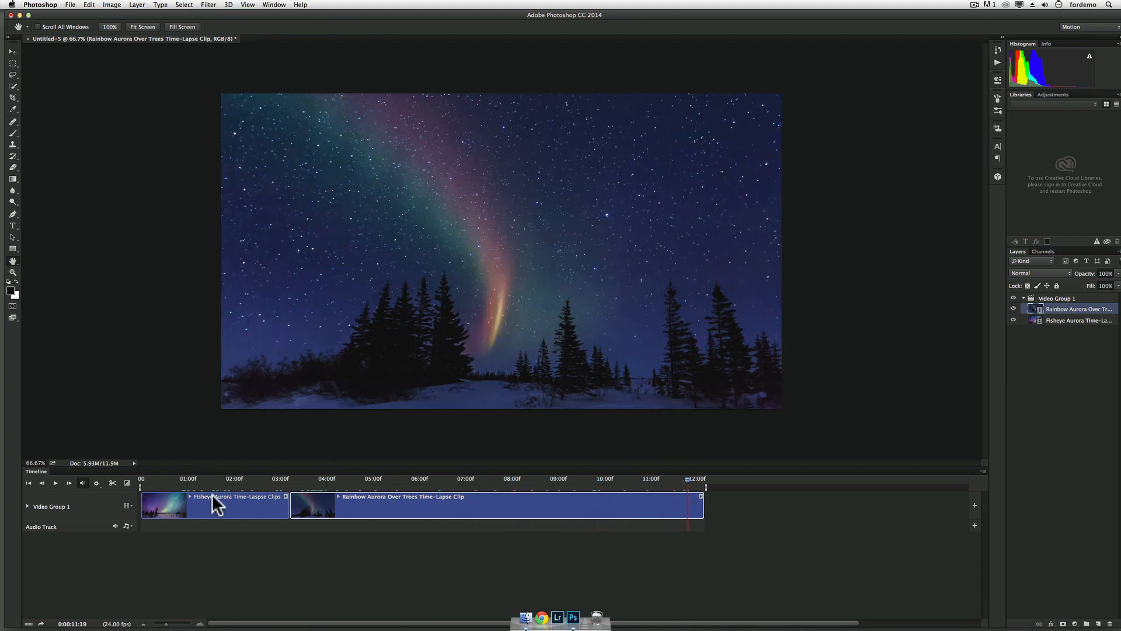
Add the 2014-03-02_Inkushuk .mov from the Desktop to Video Group 1 and place it between the Fisheye and Rainbow Aurora clips
click(126, 506)
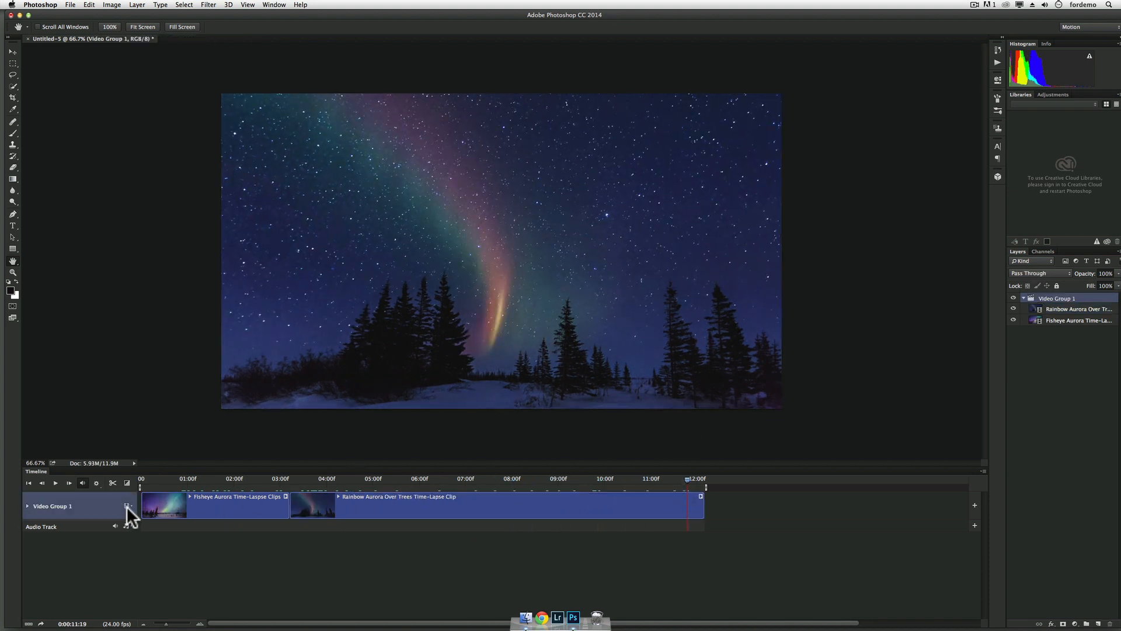
click(126, 506)
click(134, 509)
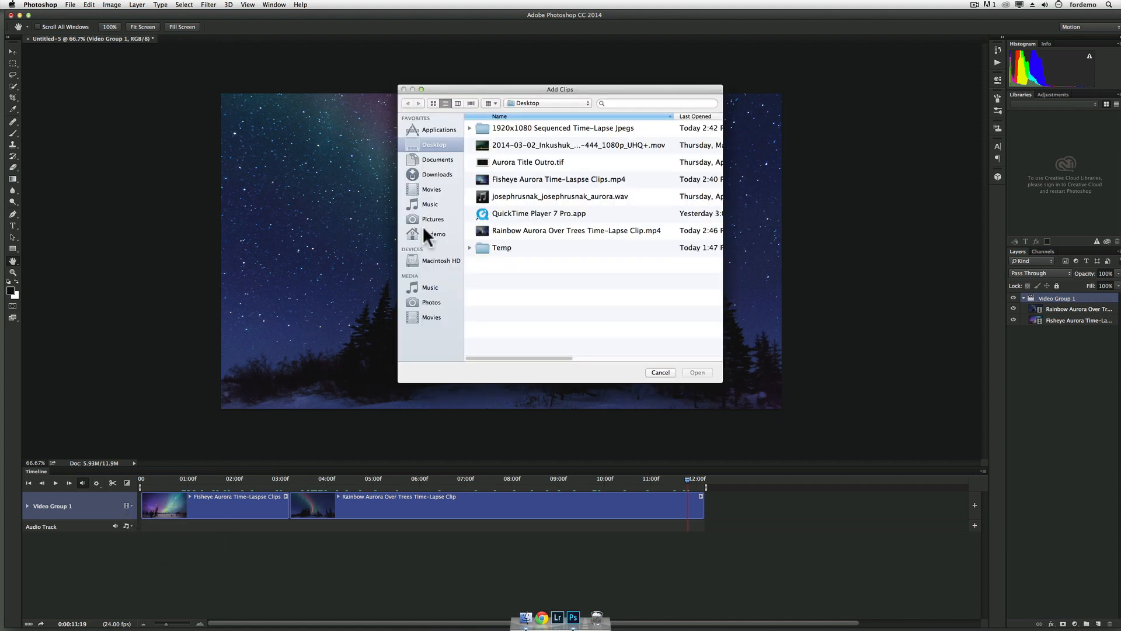
click(480, 147)
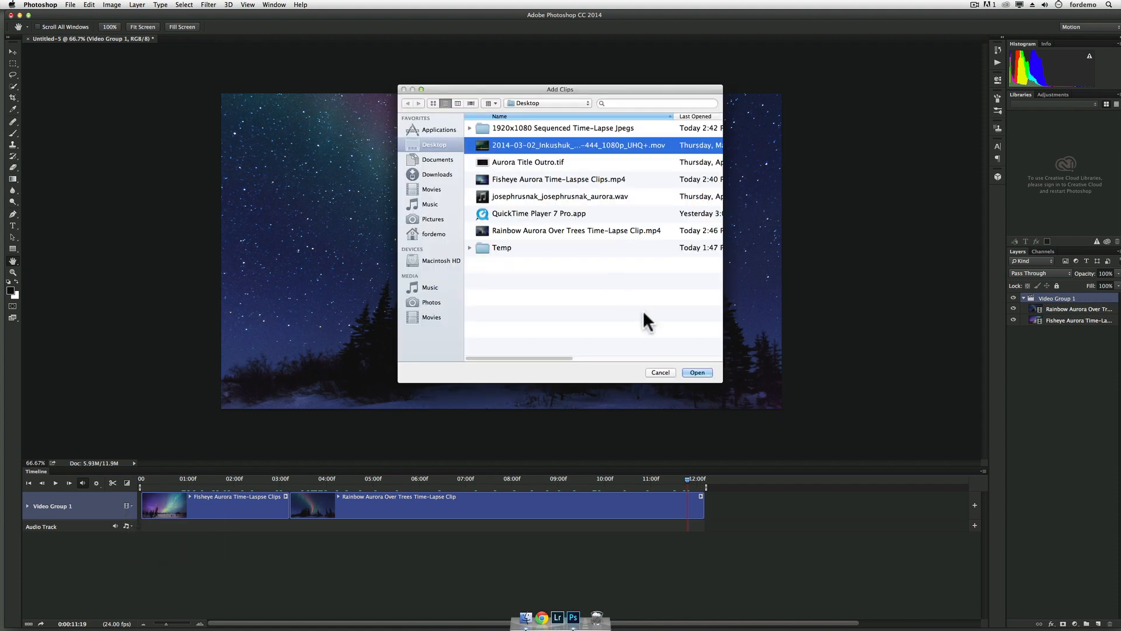
click(693, 373)
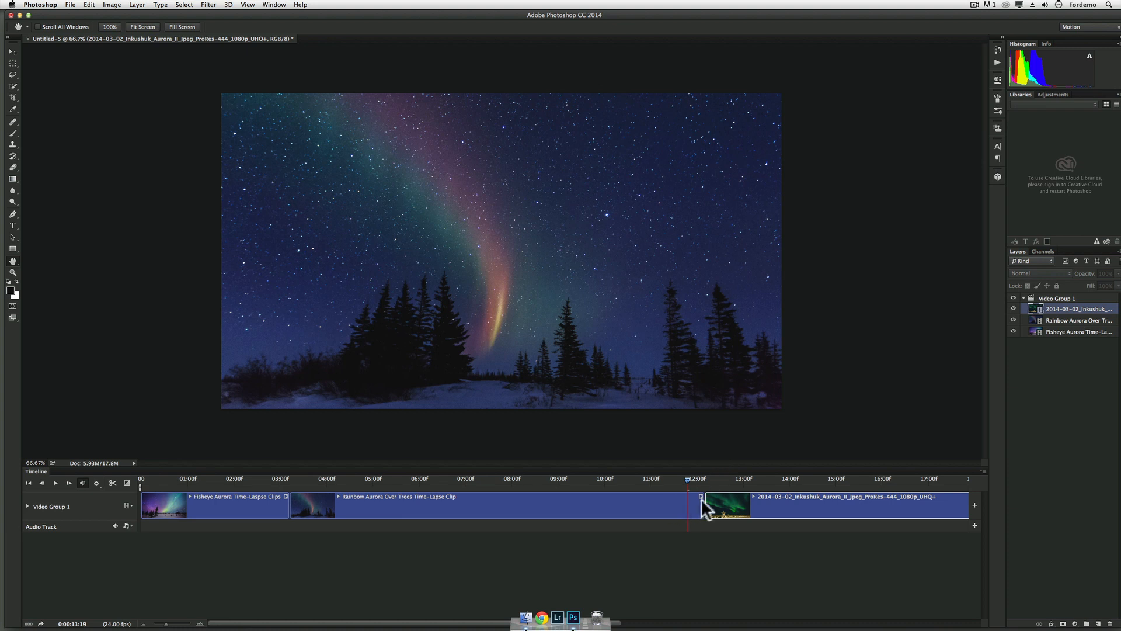
drag(724, 503, 316, 502)
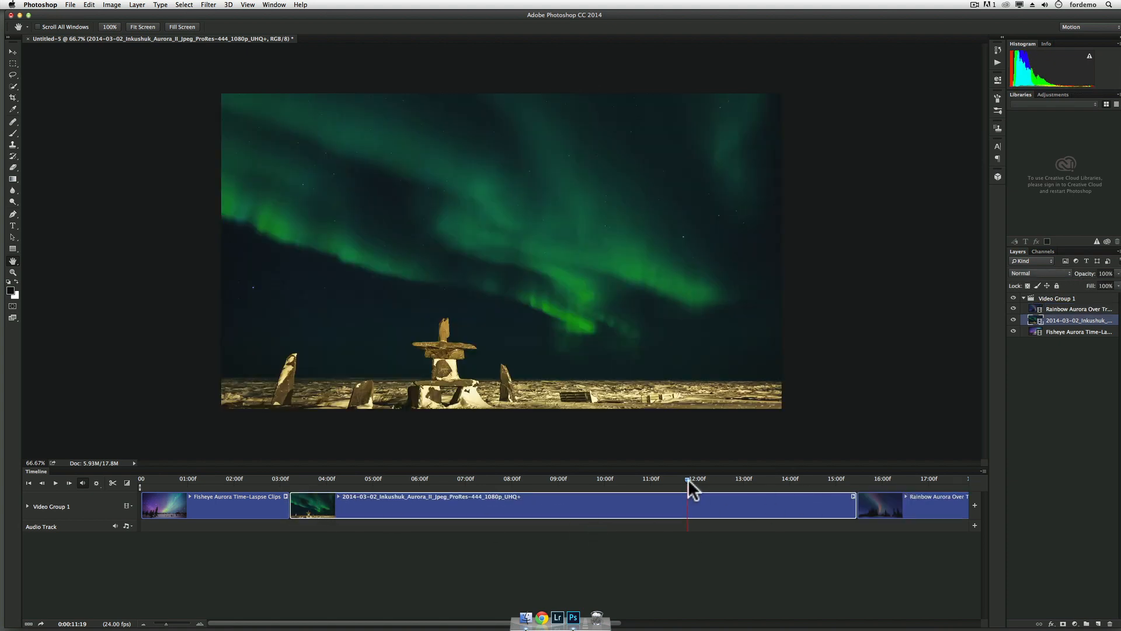
Play the three-clip sequence from within the Fisheye Aurora clip into the Rainbow Aurora clip to review the cuts
drag(688, 478, 255, 514)
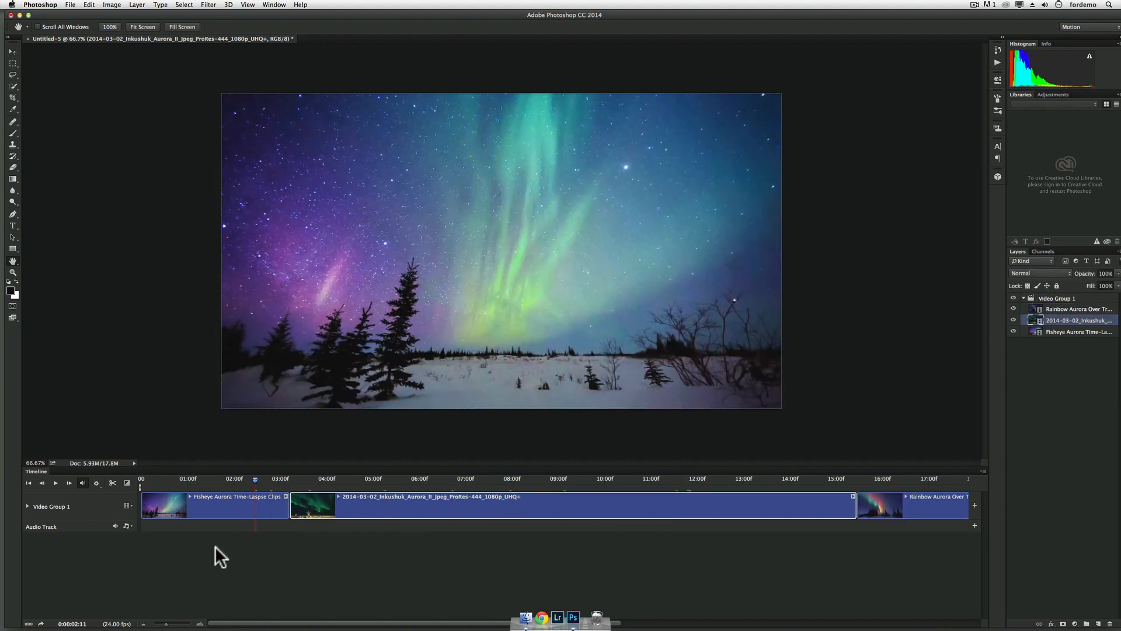
click(163, 624)
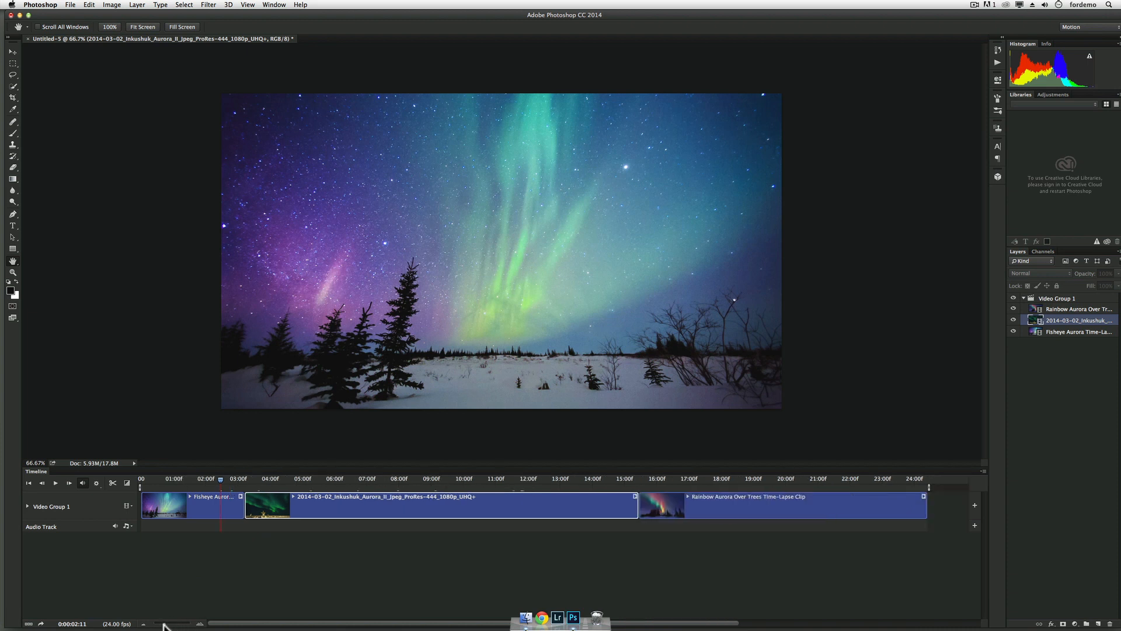
drag(165, 624, 163, 624)
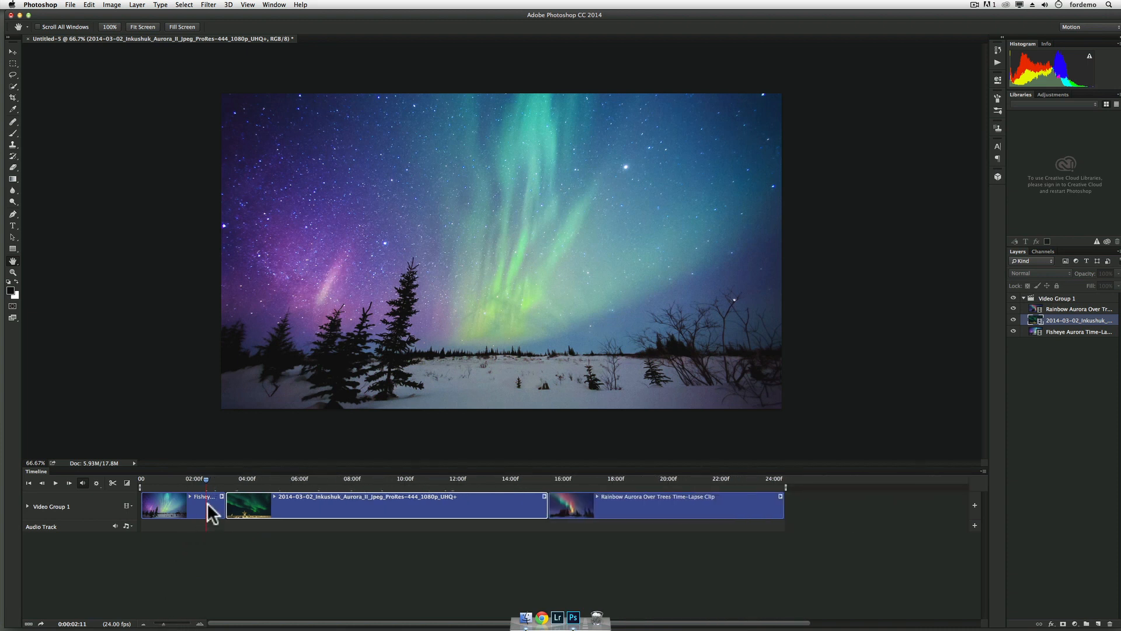
click(55, 482)
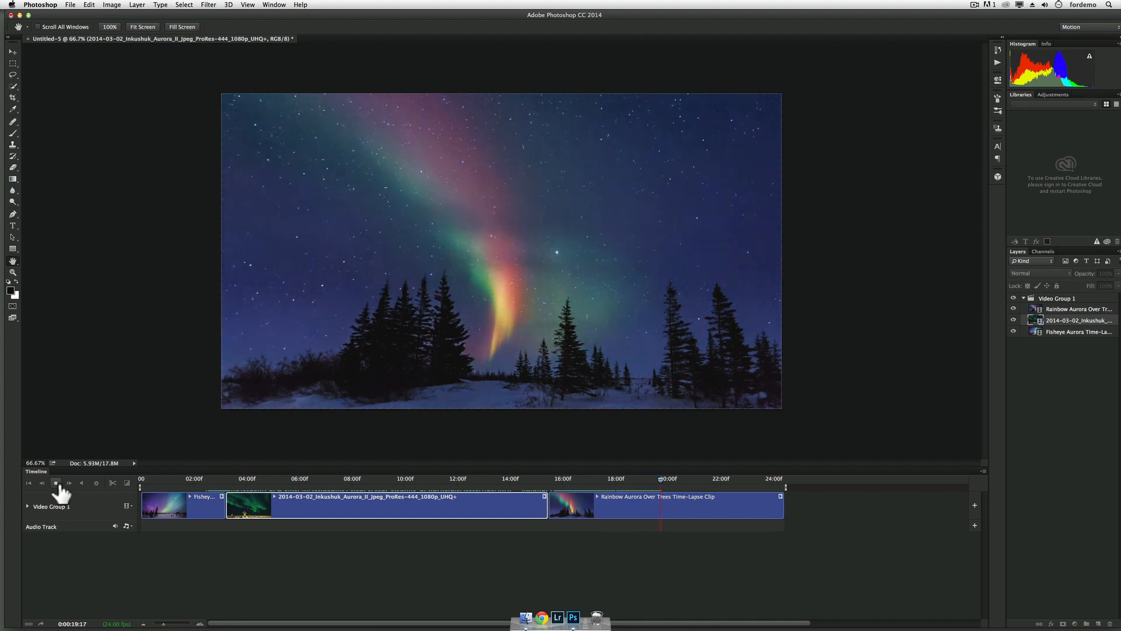
click(56, 483)
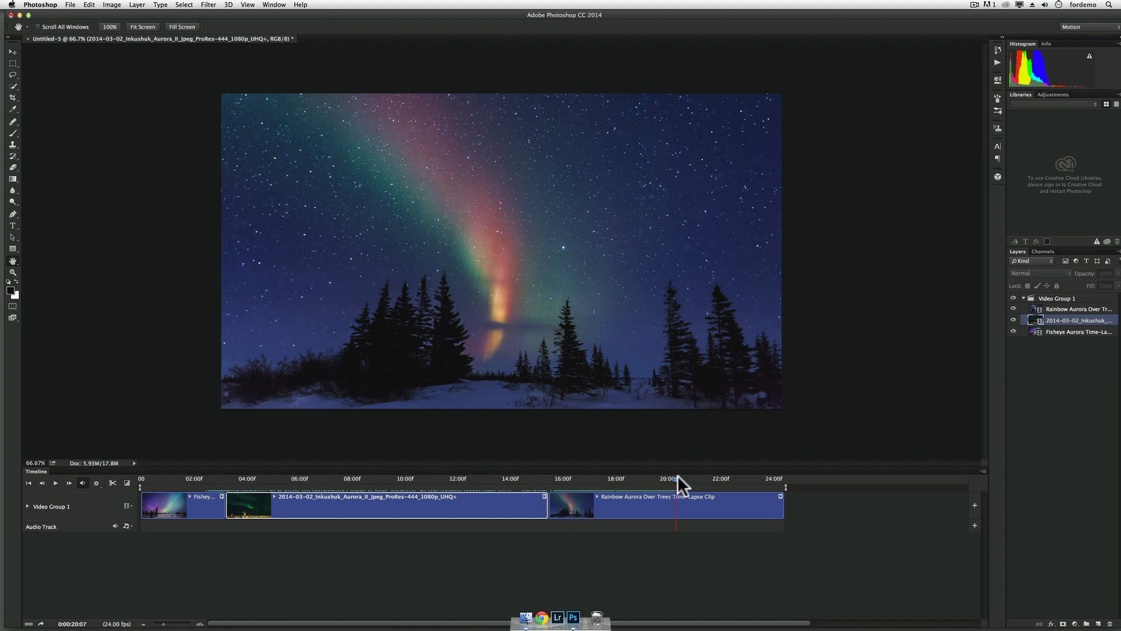
Trim the end of the middle Inkushuk clip to about 12:00f and play back the shortened sequence
drag(676, 475, 373, 493)
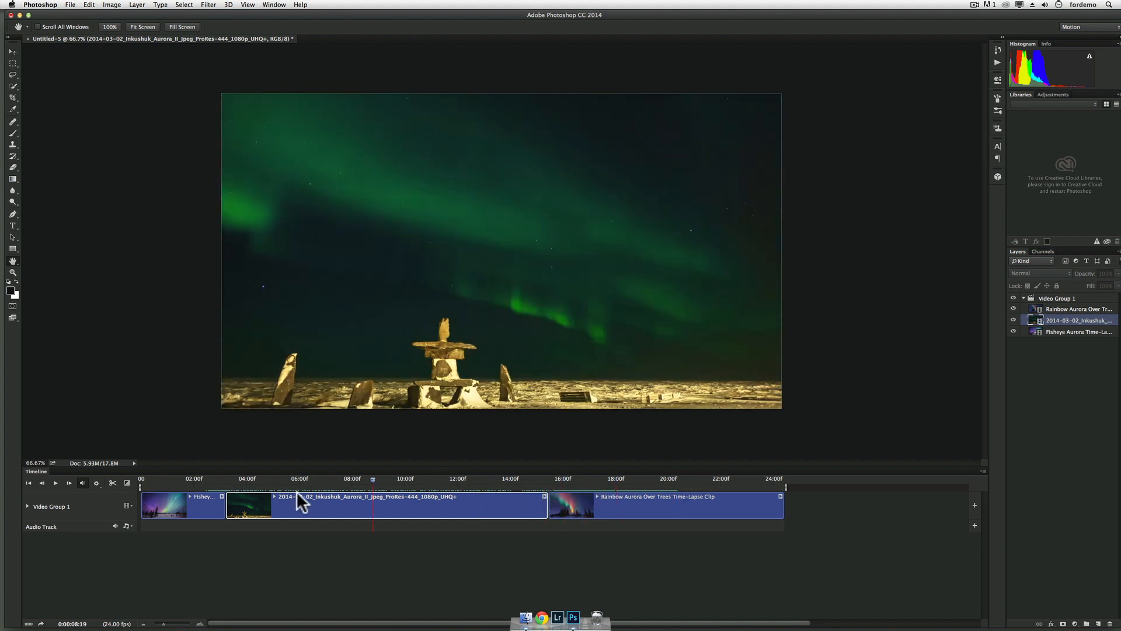
drag(296, 492, 457, 502)
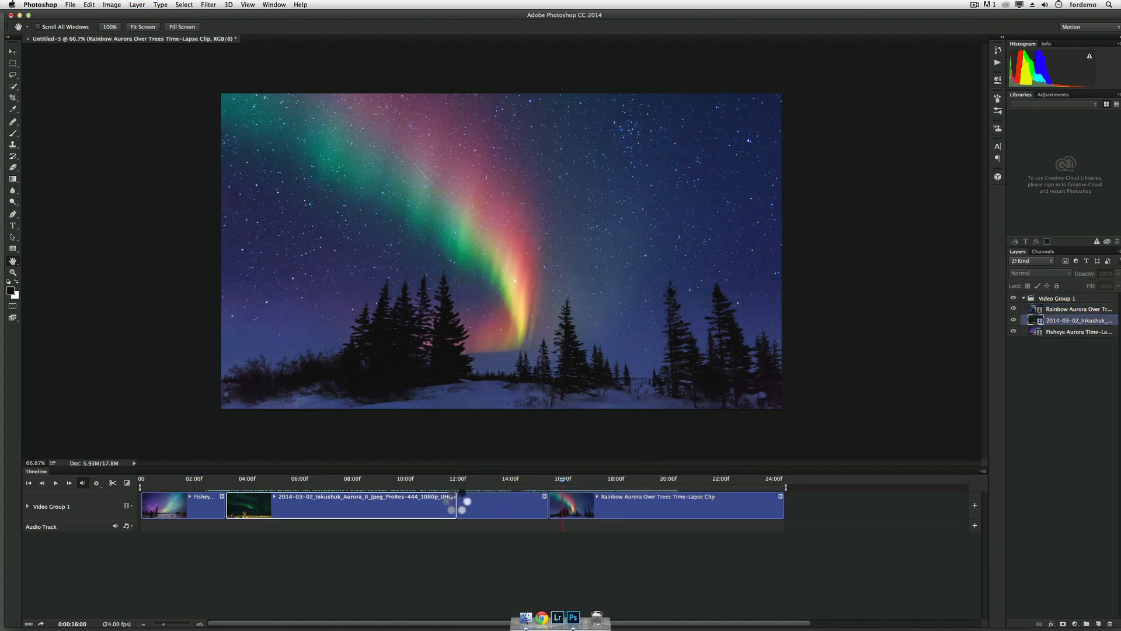
drag(562, 479, 214, 485)
key(space)
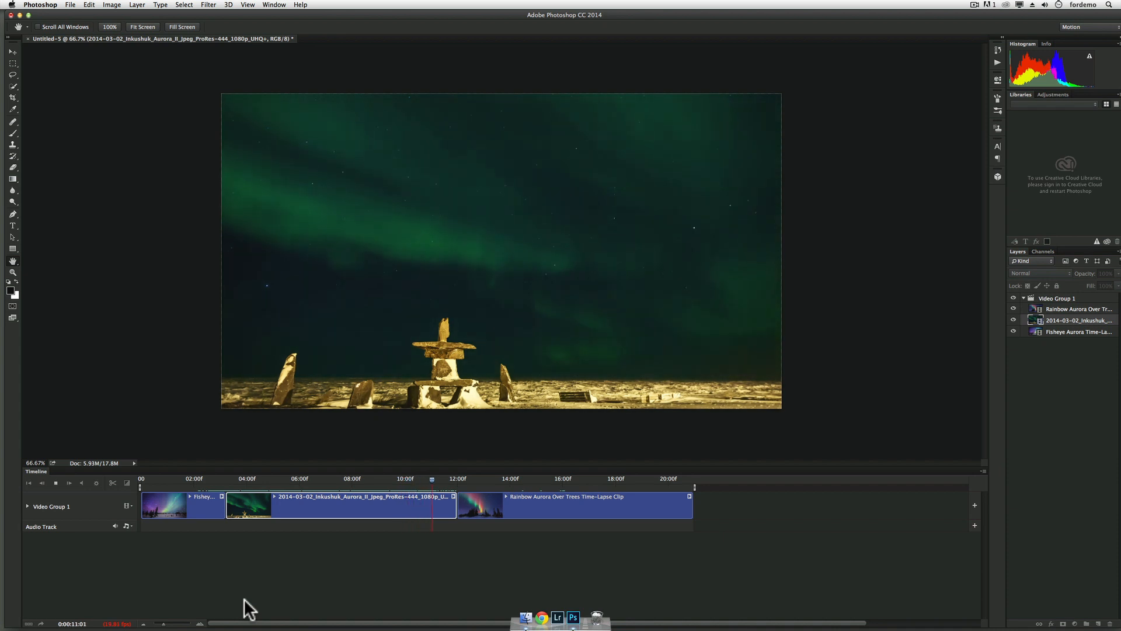
key(space)
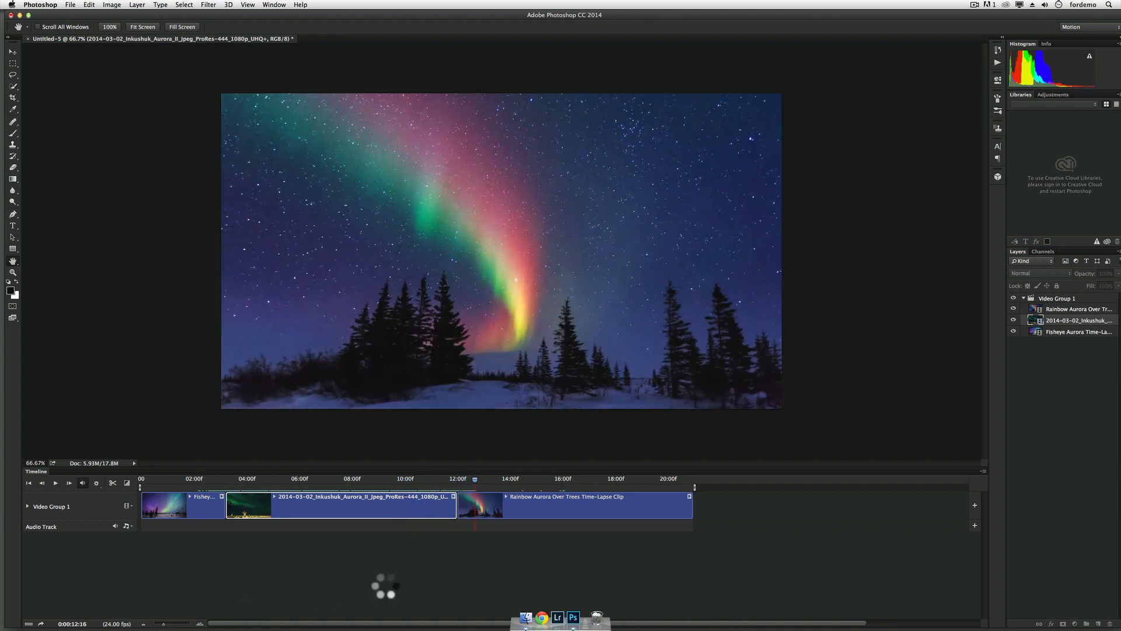
Apply a Cross Fade transition at the cut between the Fisheye Aurora clip and the Inkushuk clip
click(475, 477)
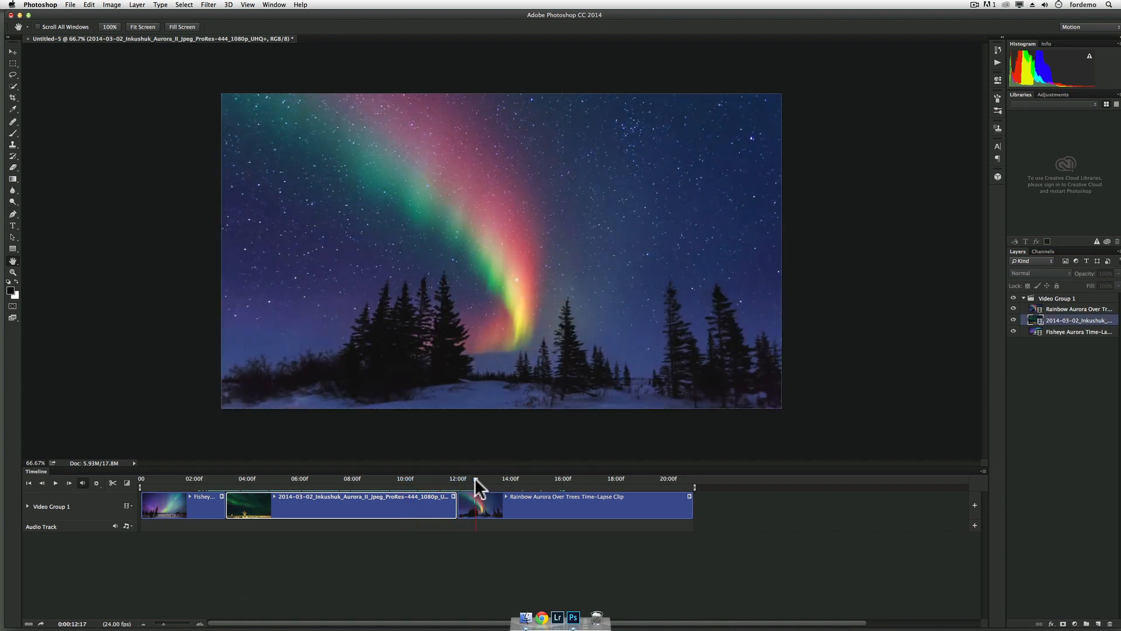
drag(475, 478, 224, 474)
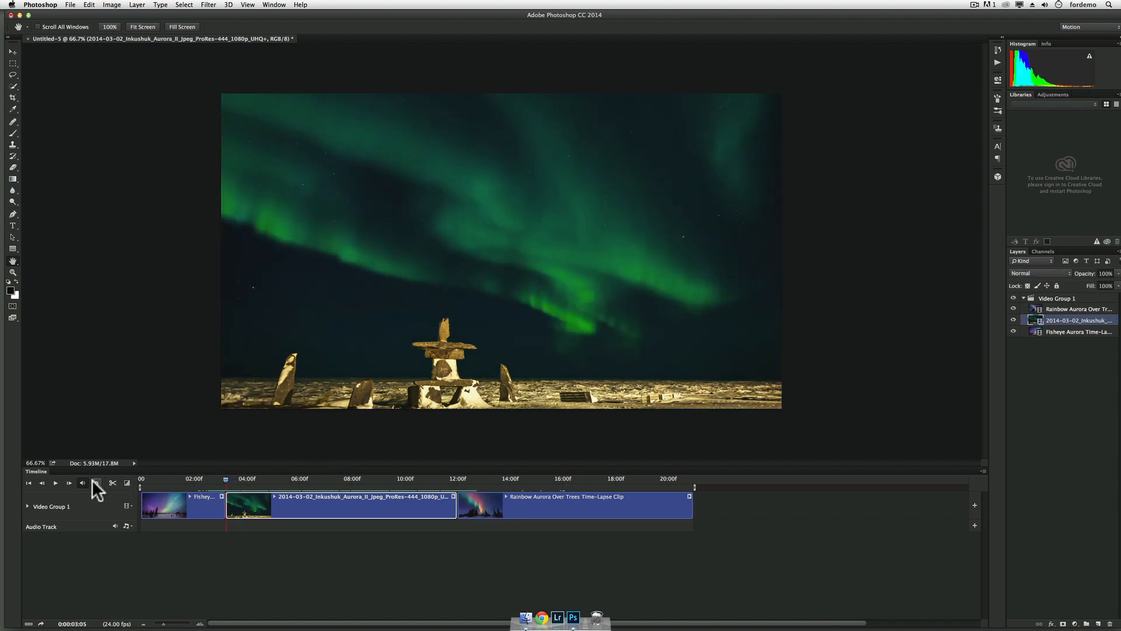
click(126, 482)
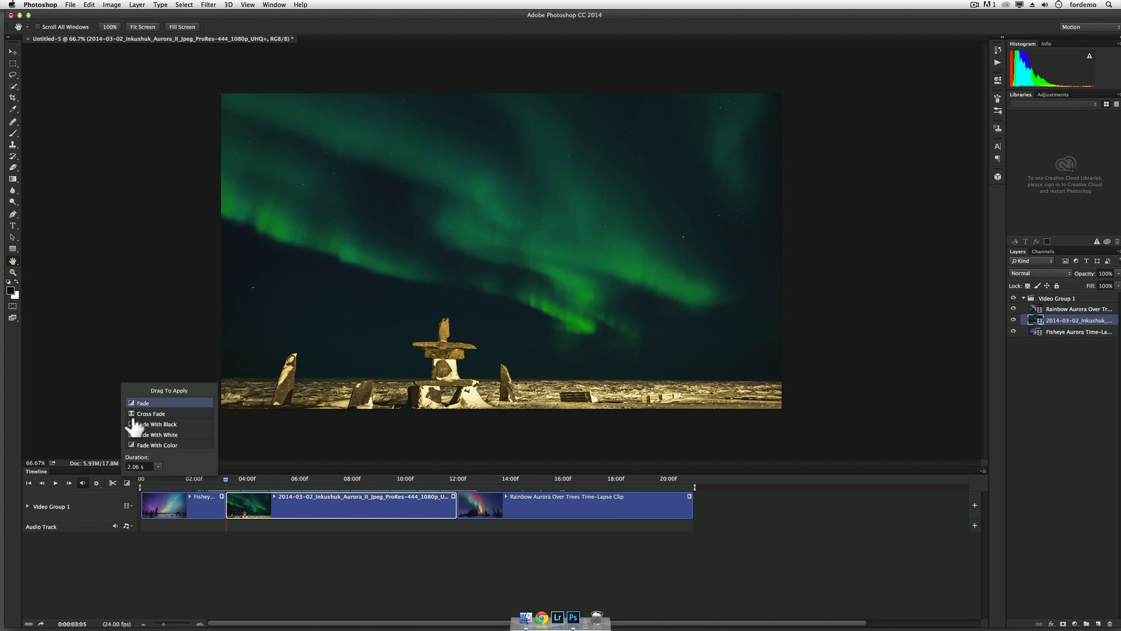
drag(134, 418, 222, 508)
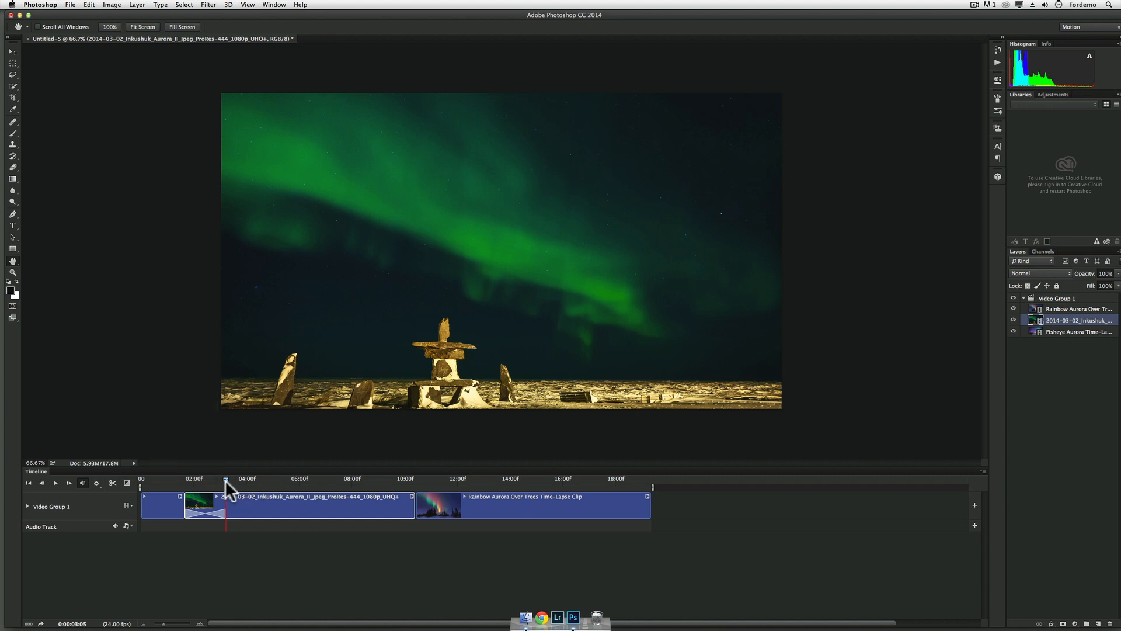
Apply a Cross Fade transition at the cut between the Inkushuk clip and the Rainbow Aurora clip
drag(225, 479, 413, 485)
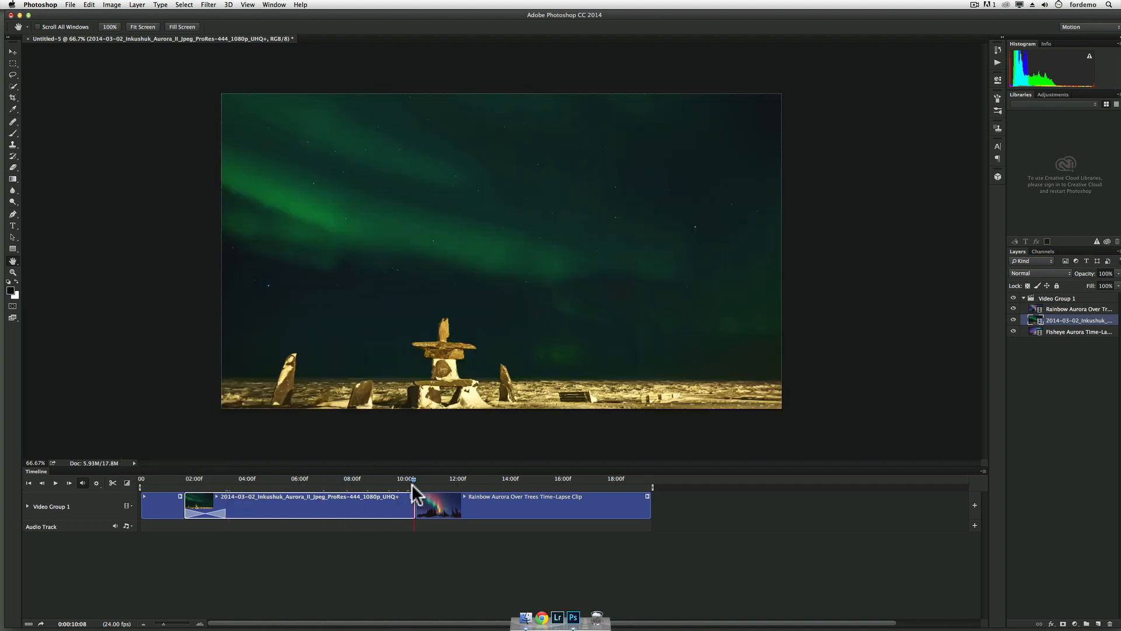
click(97, 483)
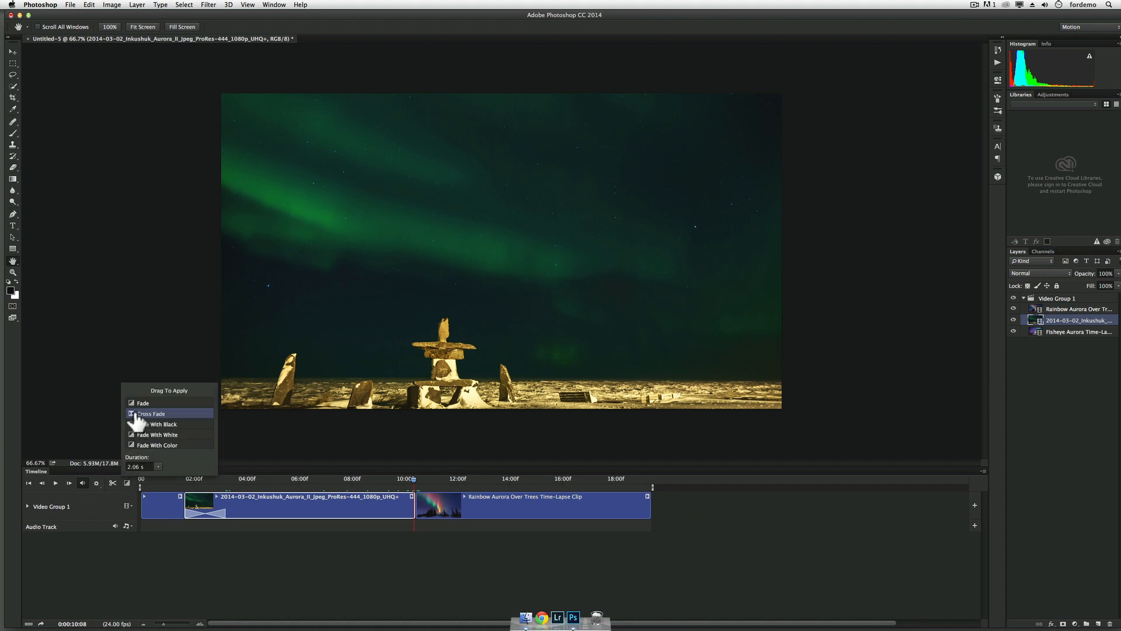
drag(119, 416, 408, 508)
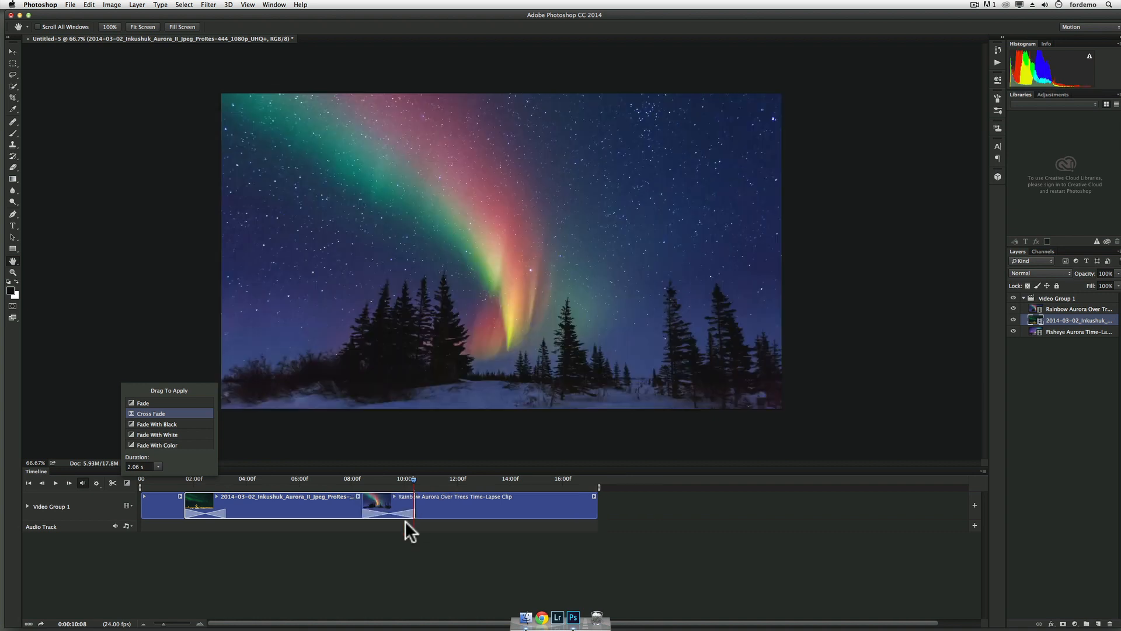
click(412, 478)
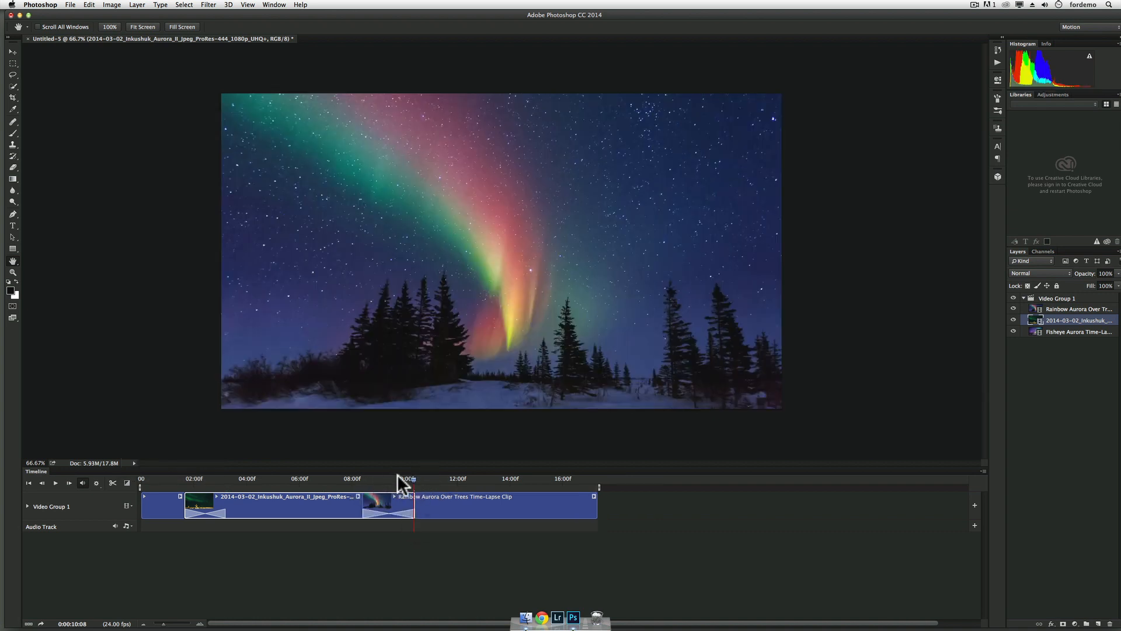
click(404, 510)
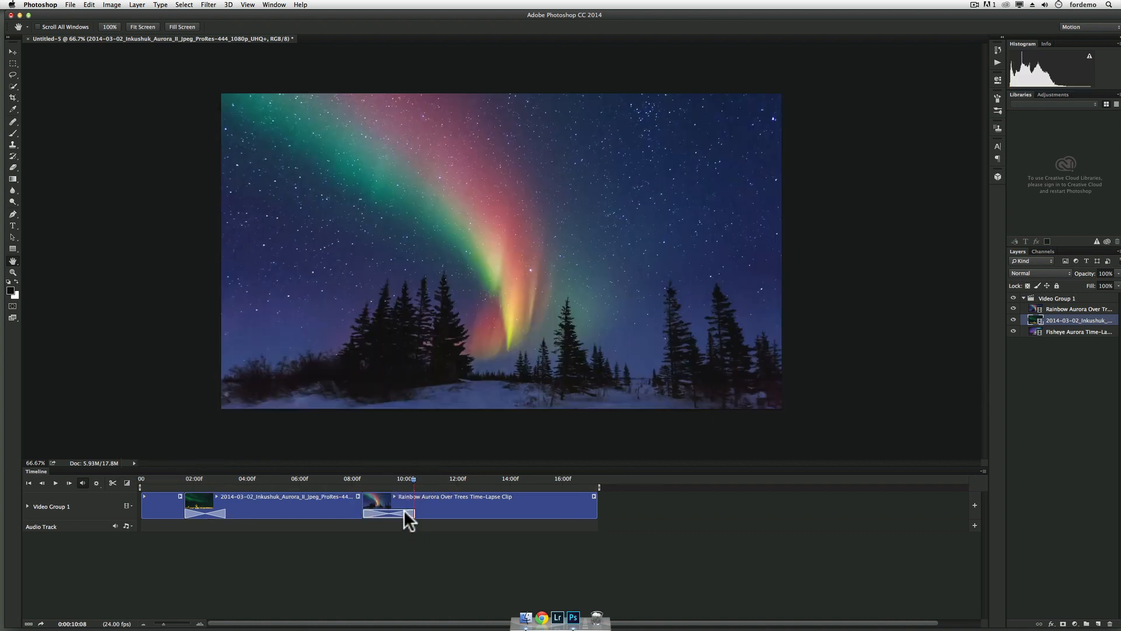
click(127, 482)
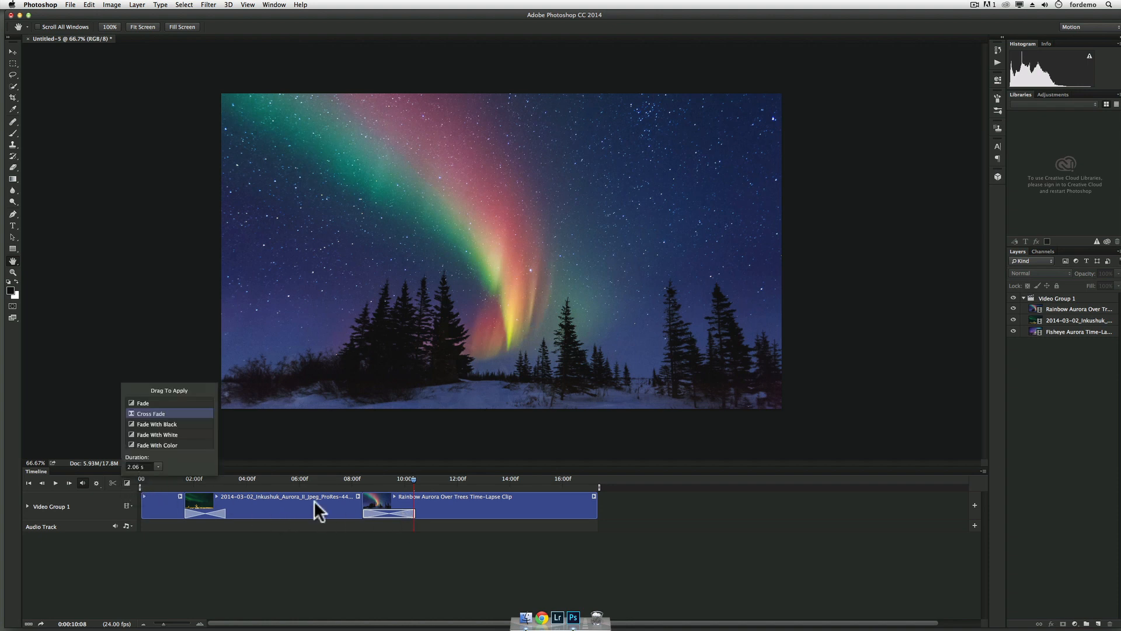
click(412, 478)
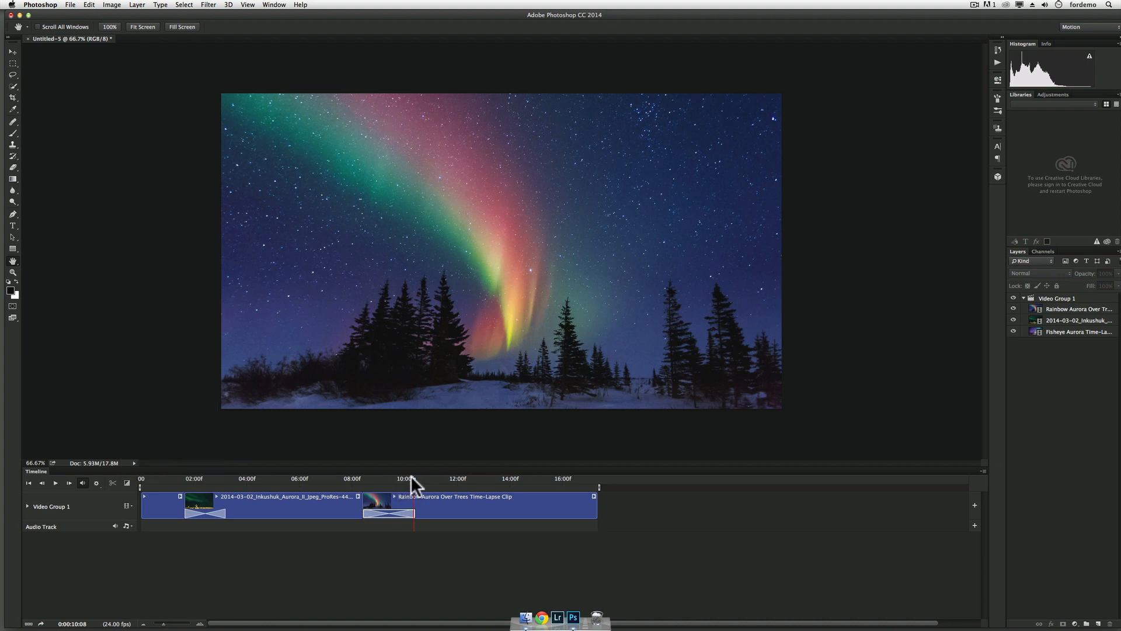
Play the sequence through both cross fades to review them and look over the available transition types
drag(411, 475, 336, 482)
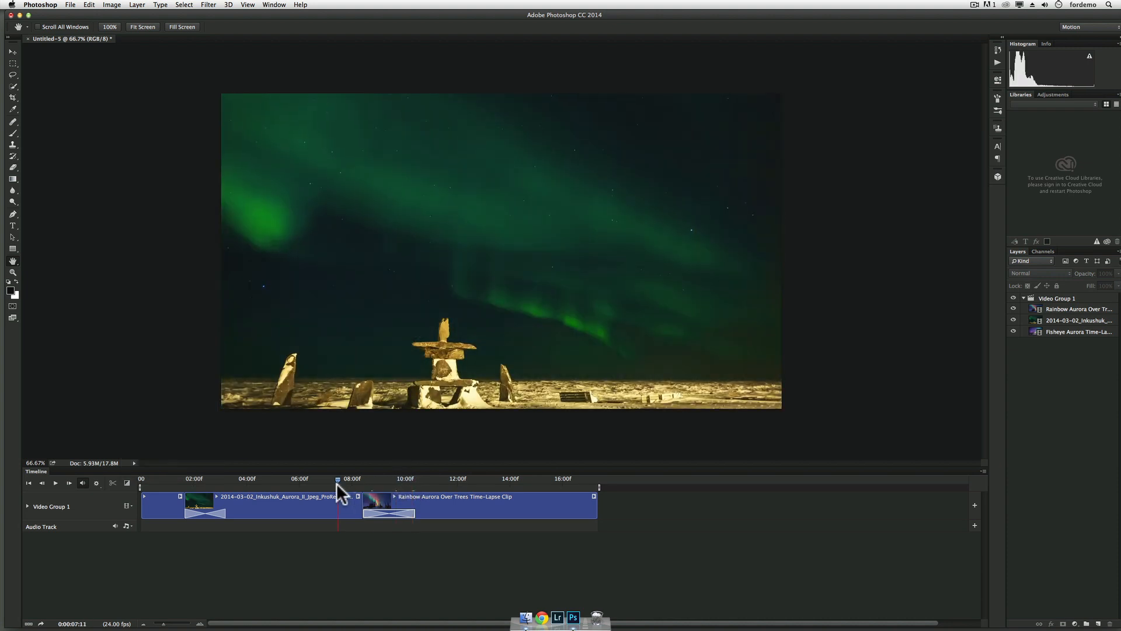
key(space)
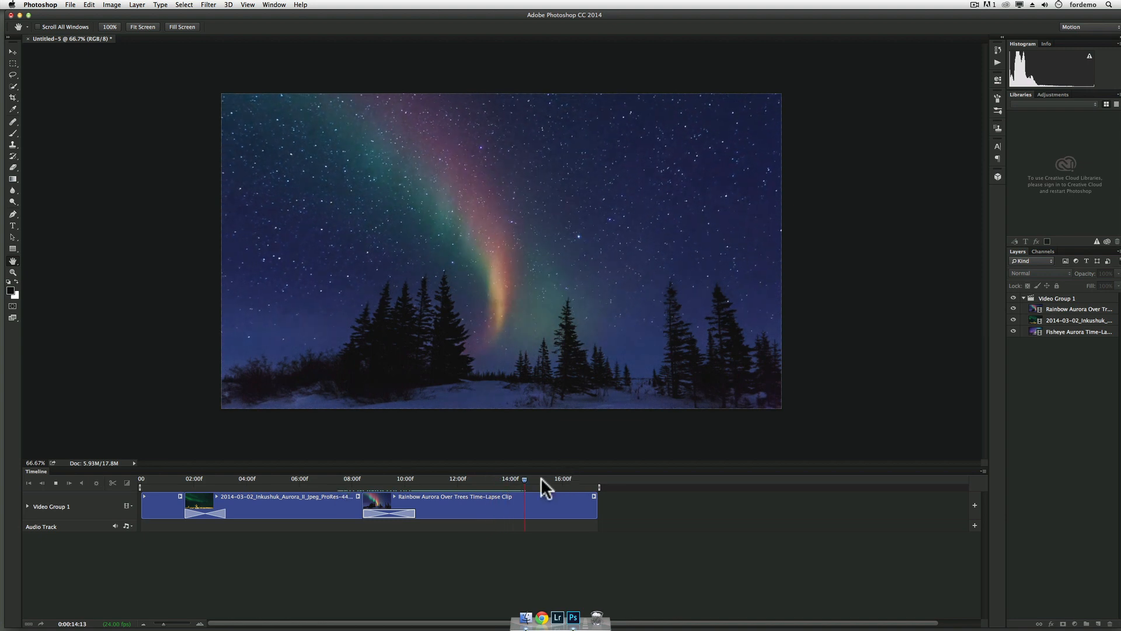
drag(520, 479, 165, 501)
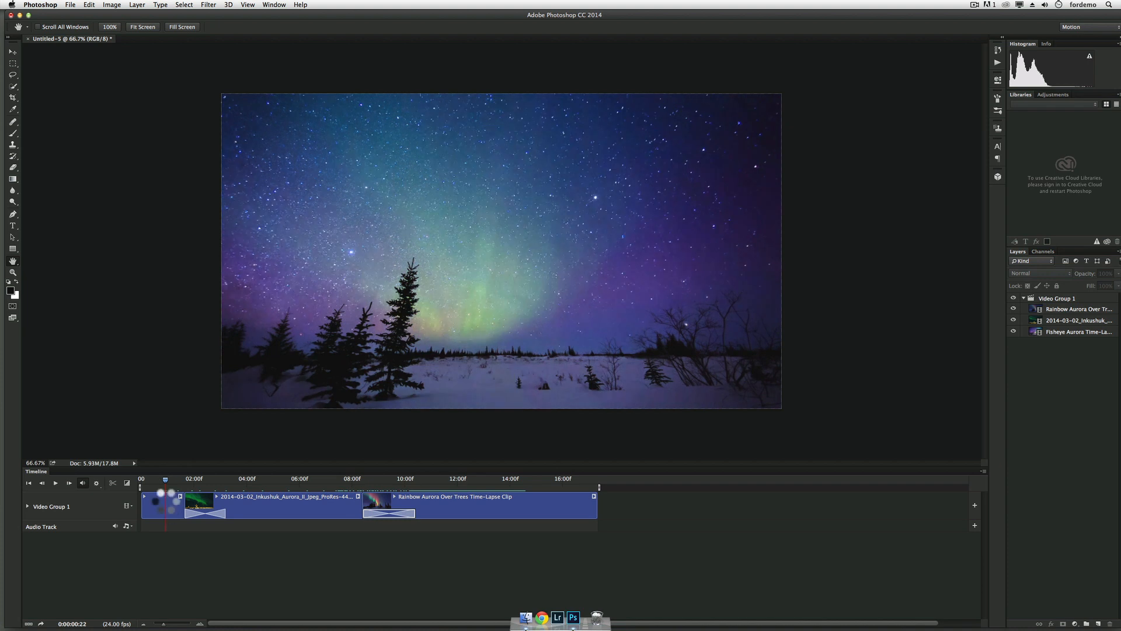
key(space)
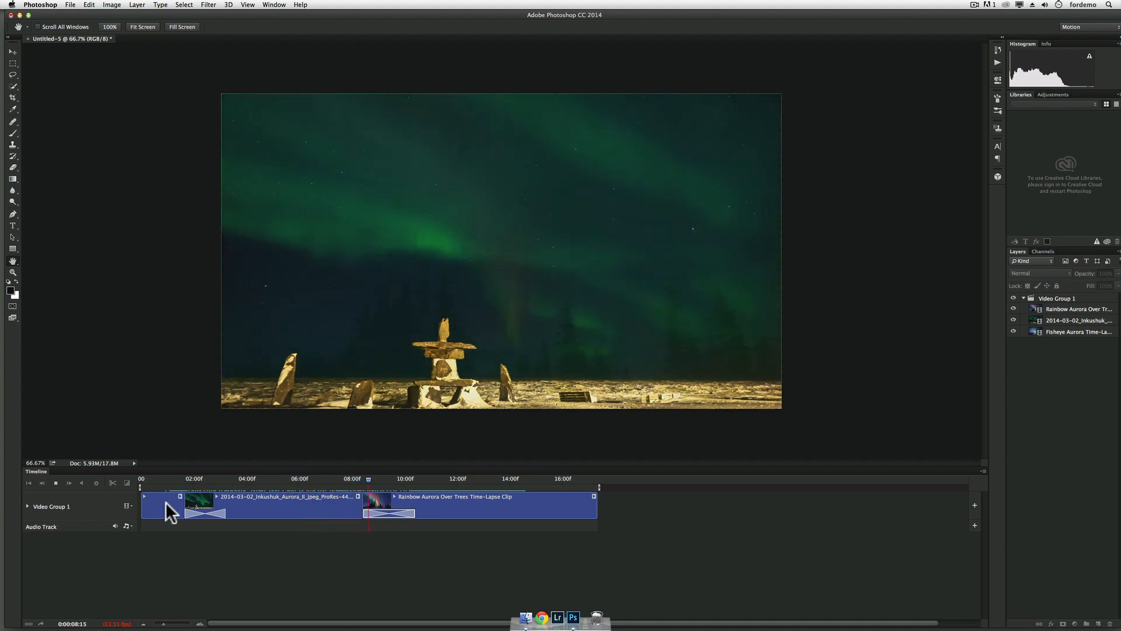
key(space)
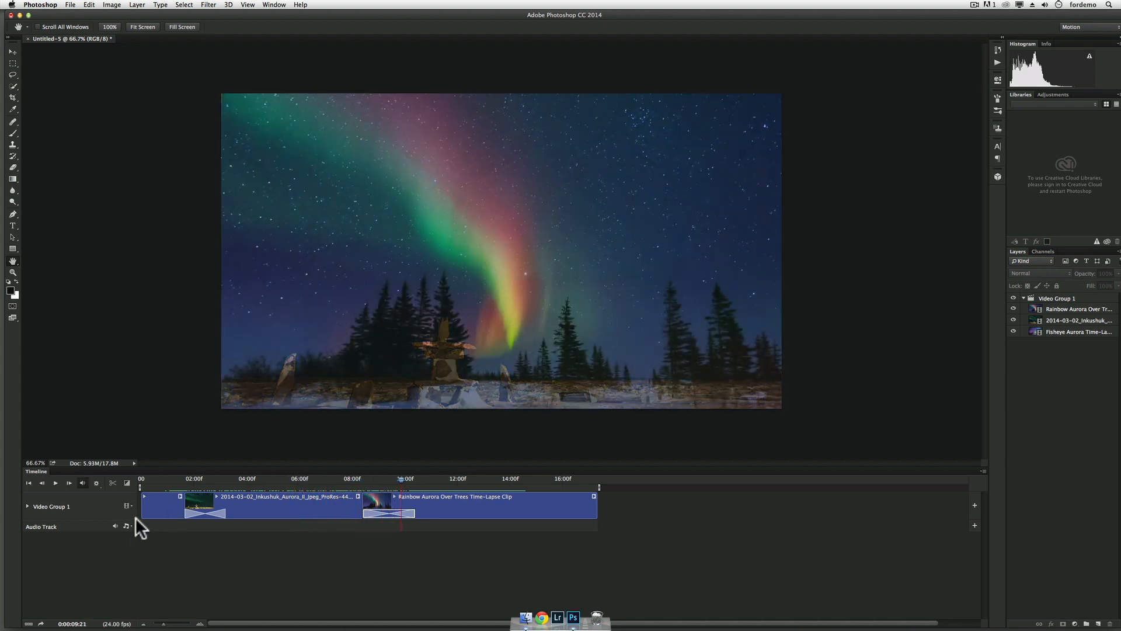
click(126, 483)
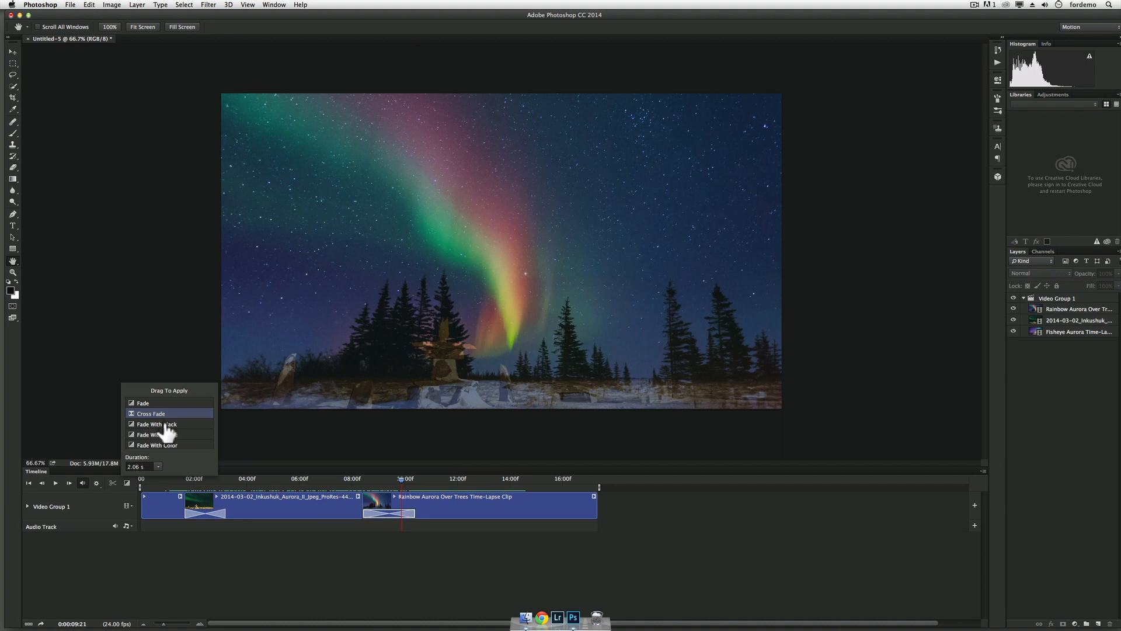
click(162, 563)
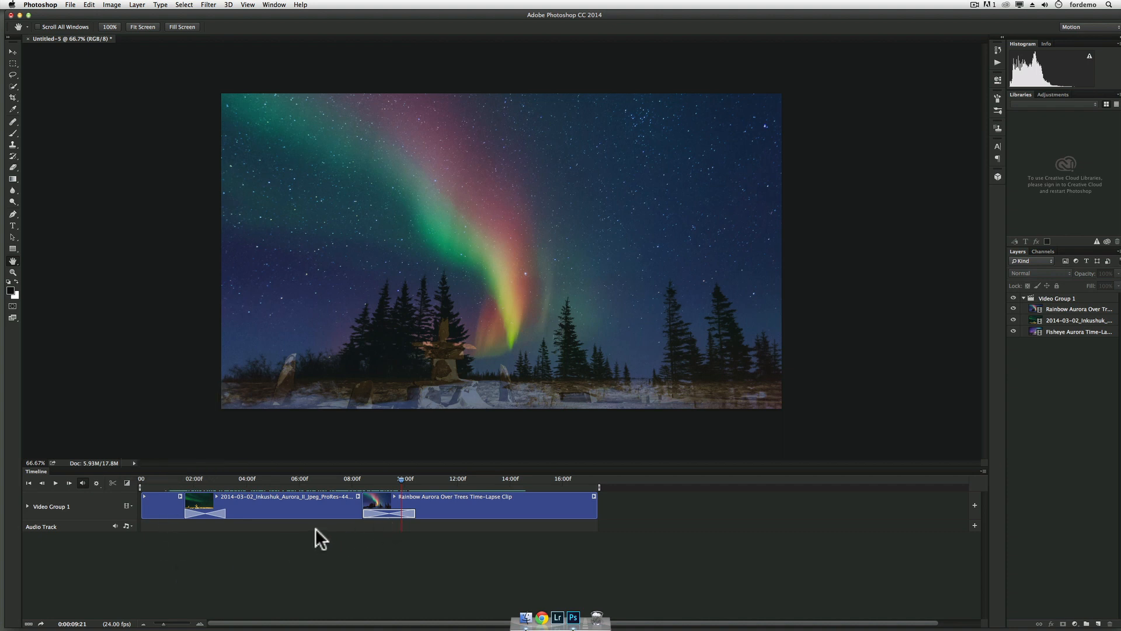
Add Aurora Title Outro.tif from the Desktop to the end of Video Group 1 and trim its end to about 20:00f
drag(406, 483, 644, 502)
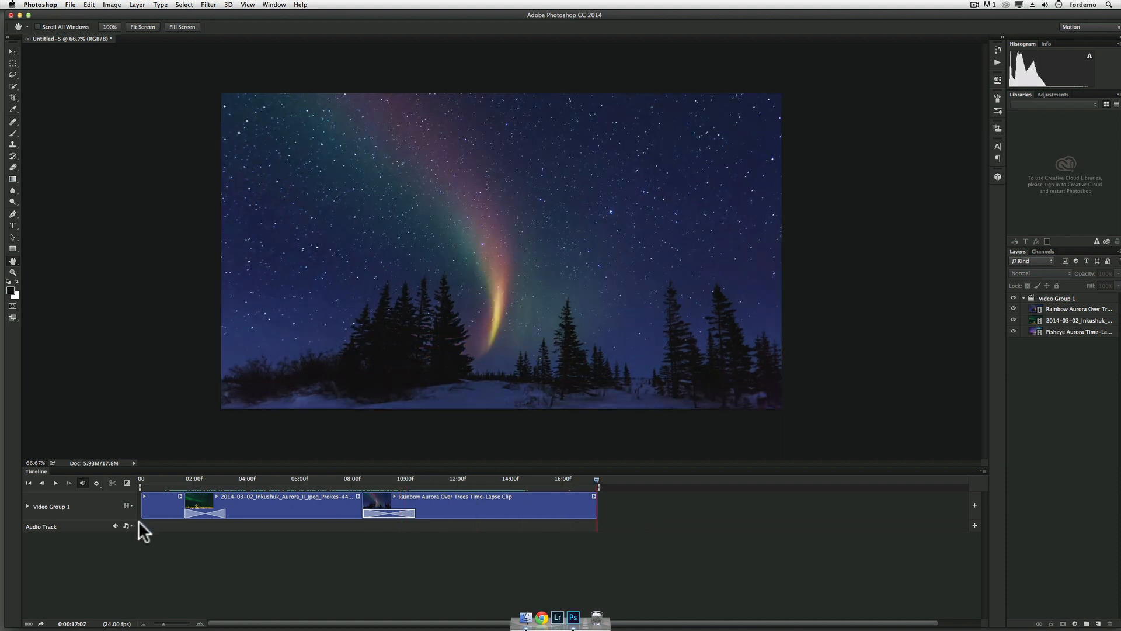
click(128, 505)
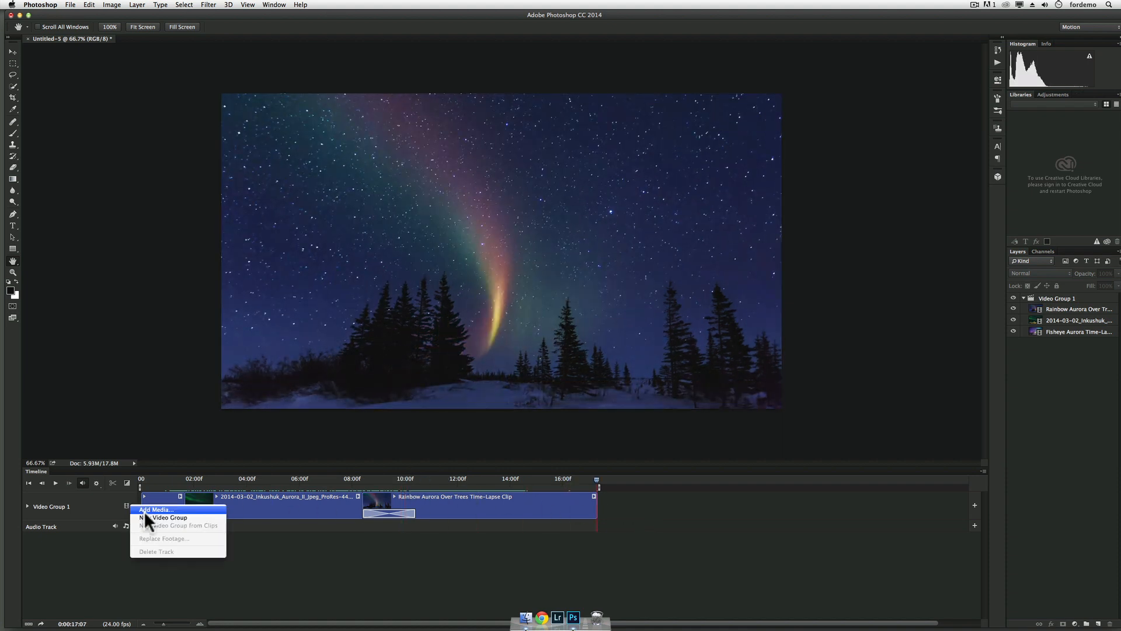
click(144, 511)
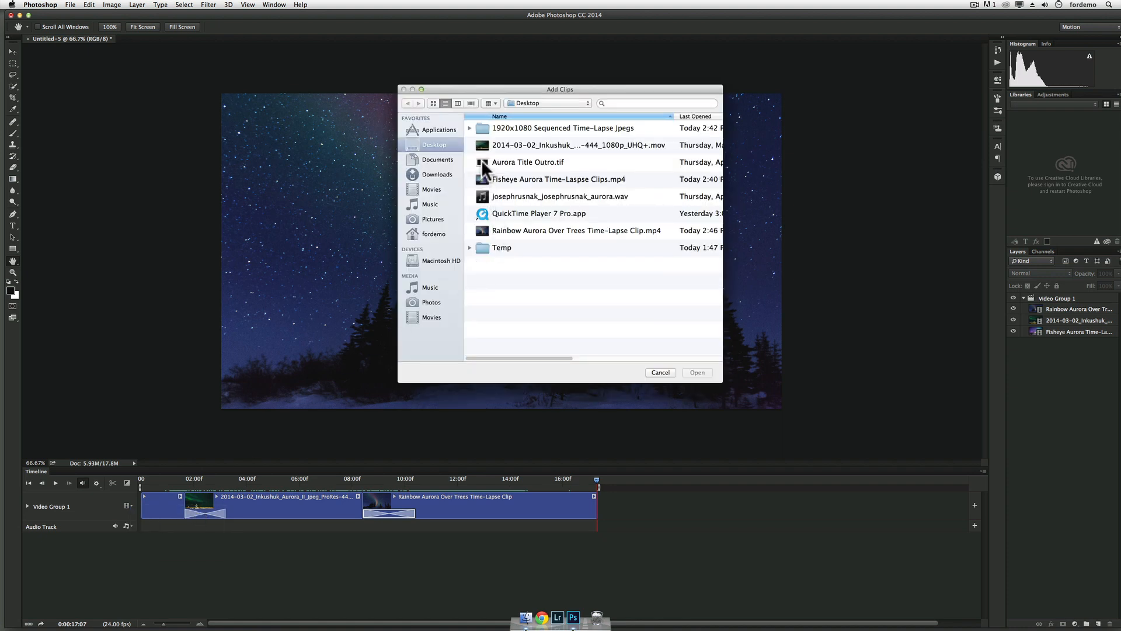
click(482, 163)
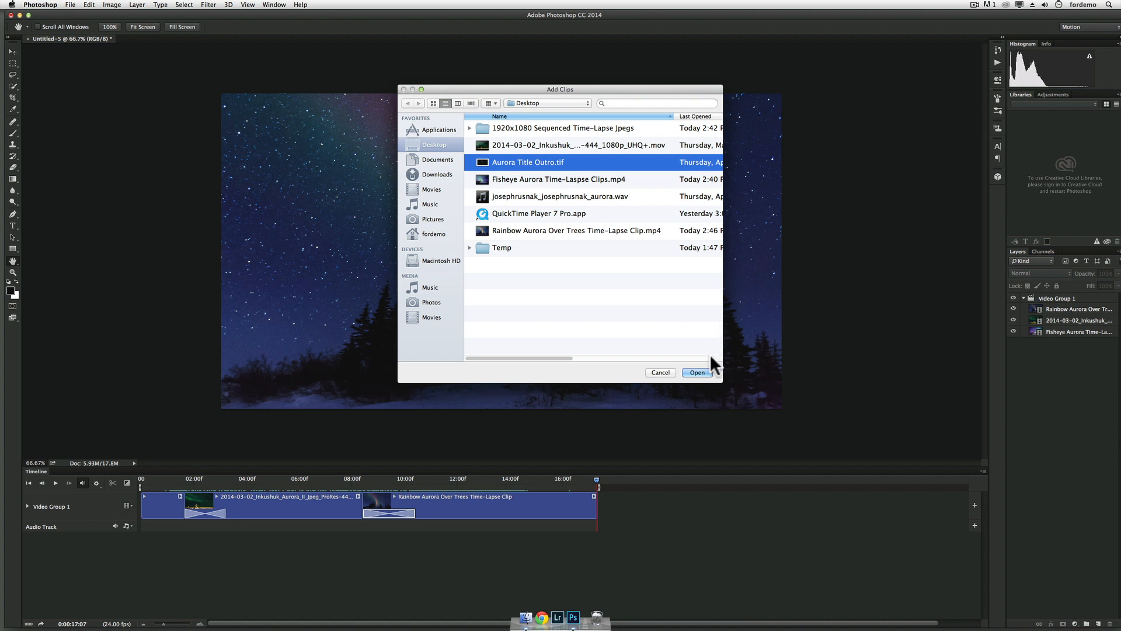
click(707, 371)
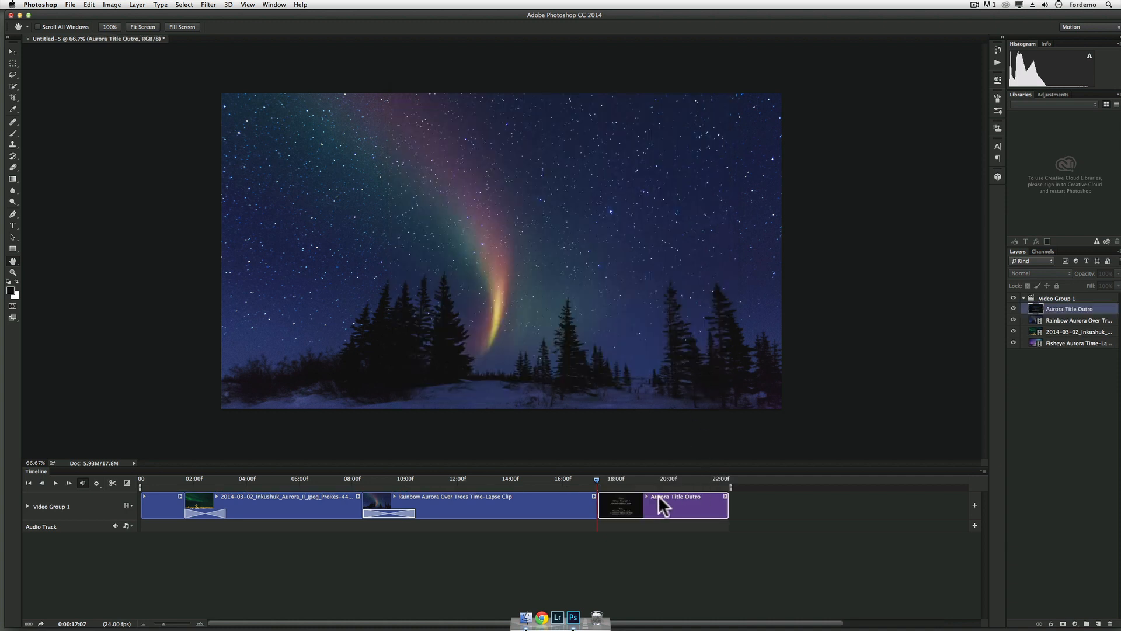
drag(594, 477, 653, 500)
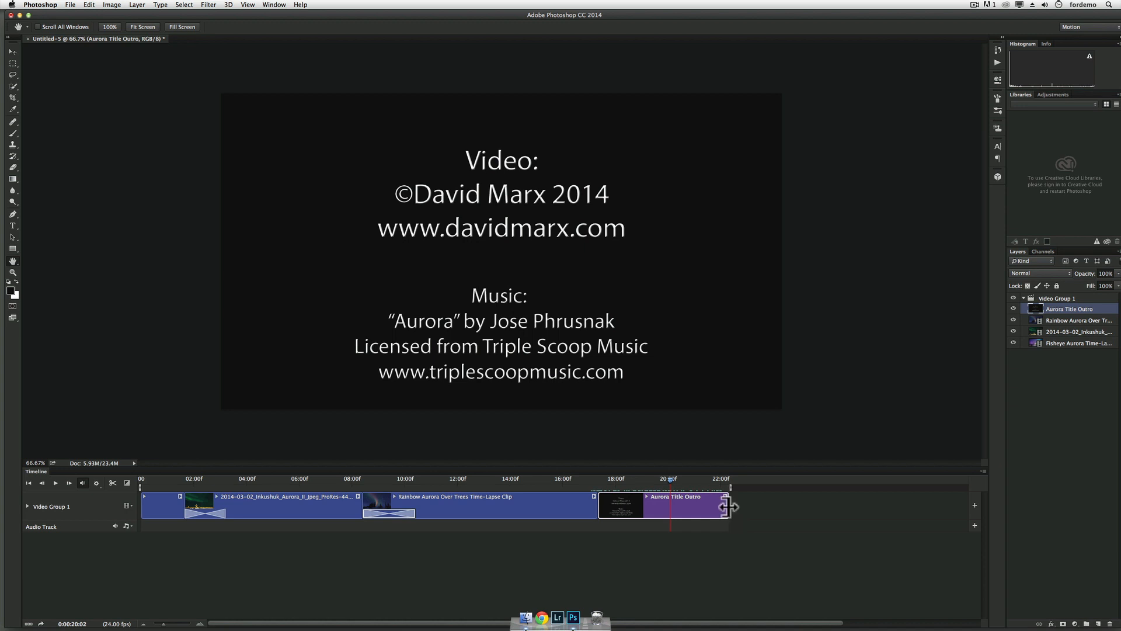
drag(727, 507, 604, 492)
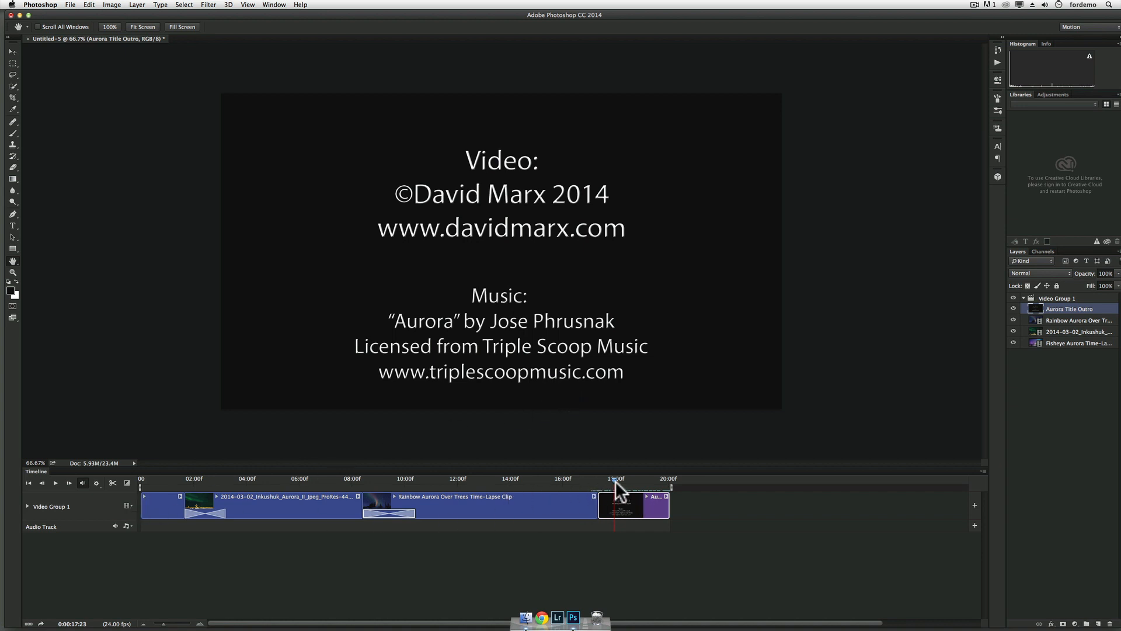
Apply a Cross Fade transition at the cut between the Rainbow Aurora clip and the Aurora Title Outro clip
drag(615, 482, 598, 479)
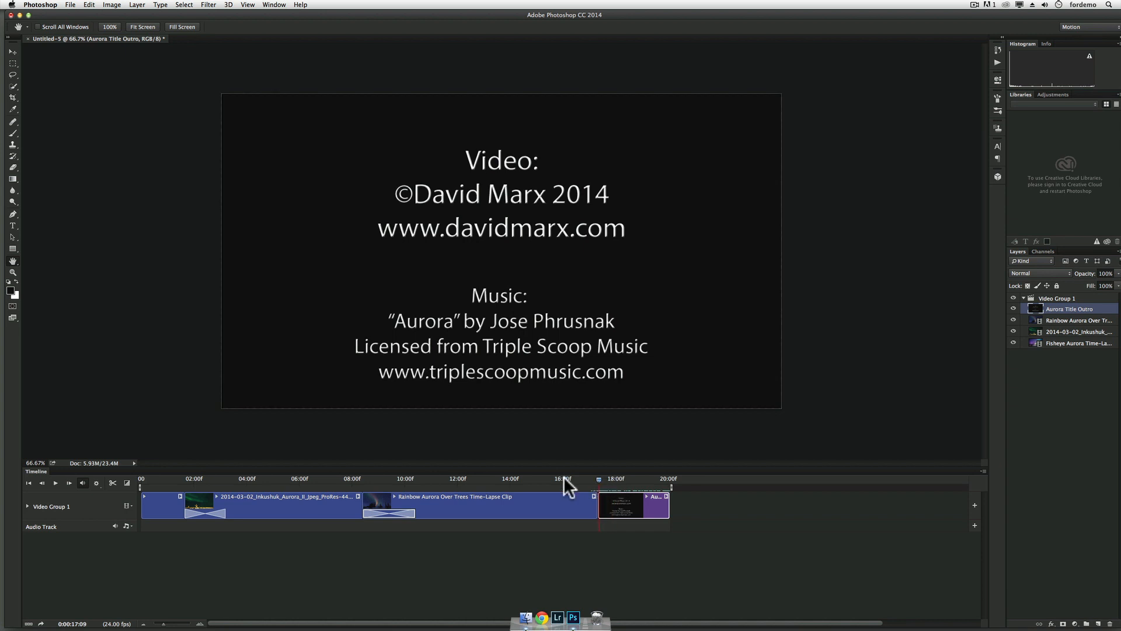
click(127, 483)
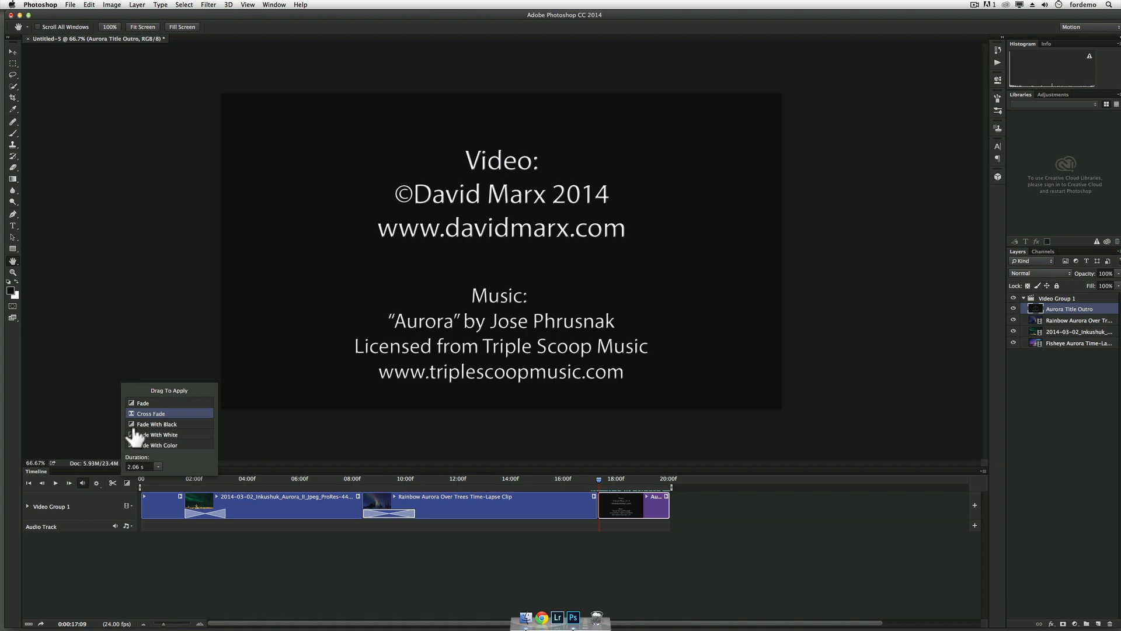
drag(133, 421, 607, 517)
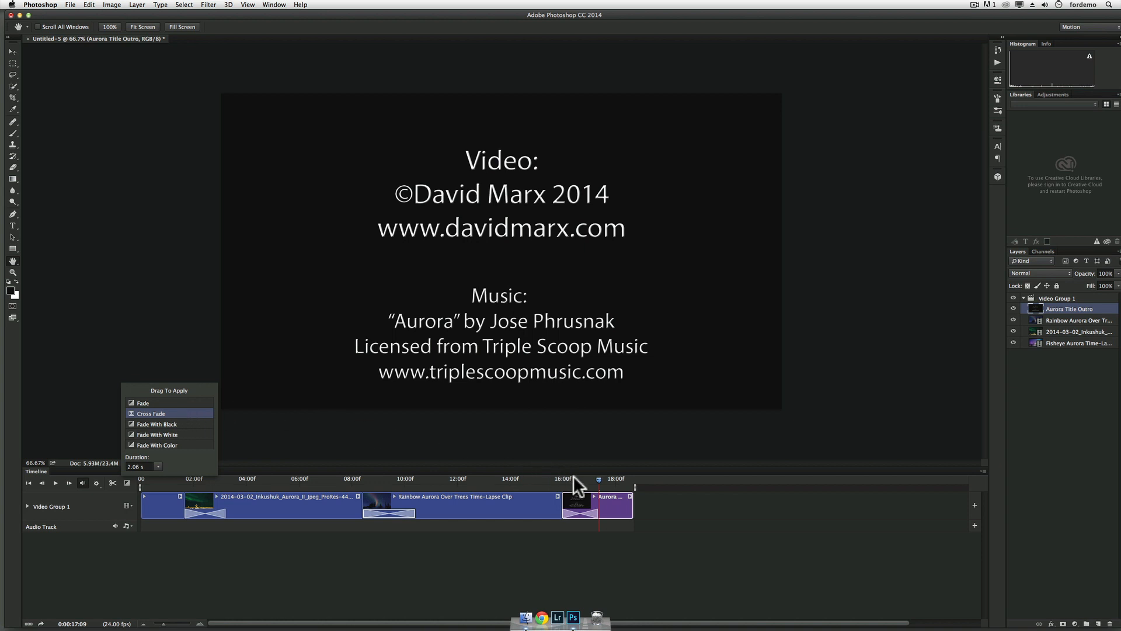
click(598, 479)
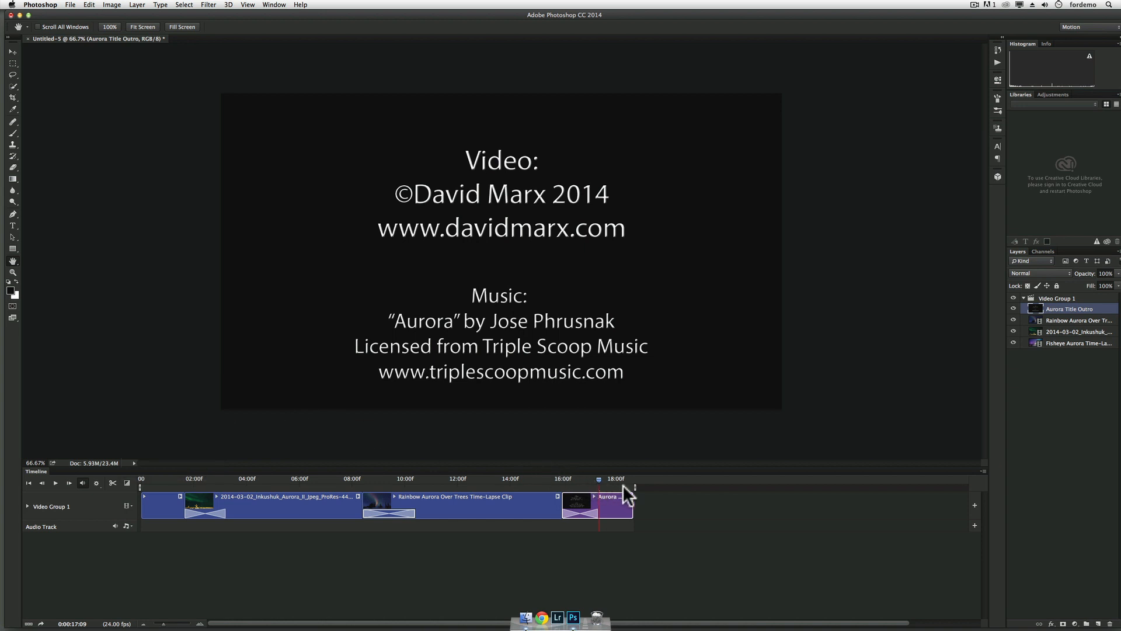
Apply a Fade transition with a 0.95 s duration to the end of the Aurora Title Outro clip
drag(597, 478, 625, 482)
click(127, 482)
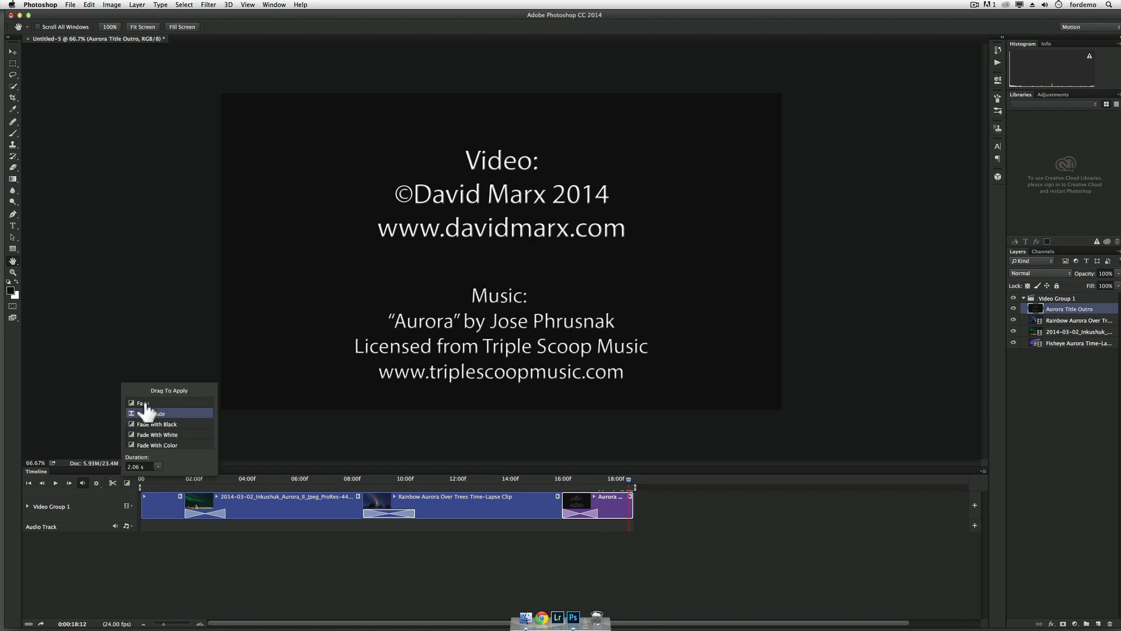
drag(151, 411, 153, 472)
drag(134, 403, 623, 500)
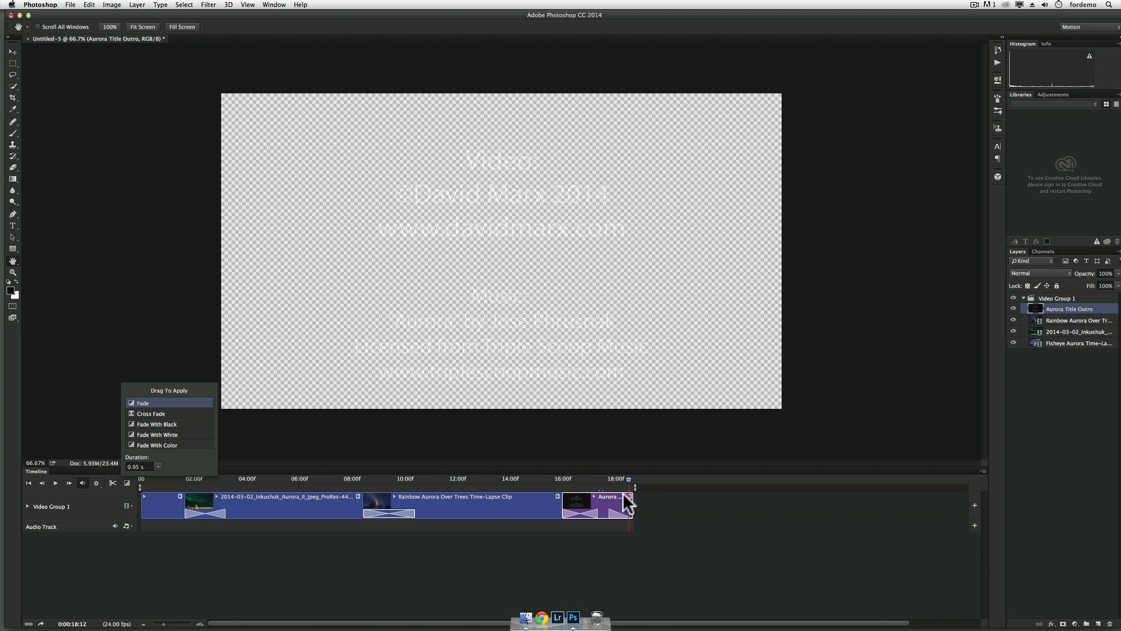
click(627, 477)
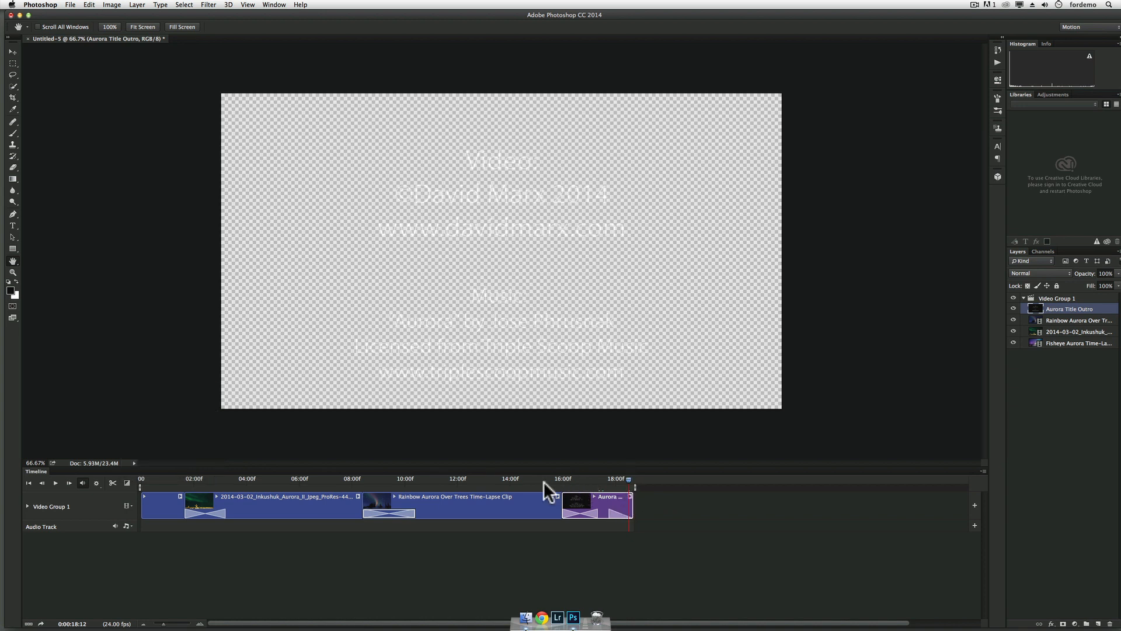
Play the end of the sequence from about 15:09 to review the title's cross fade and closing fade
click(545, 479)
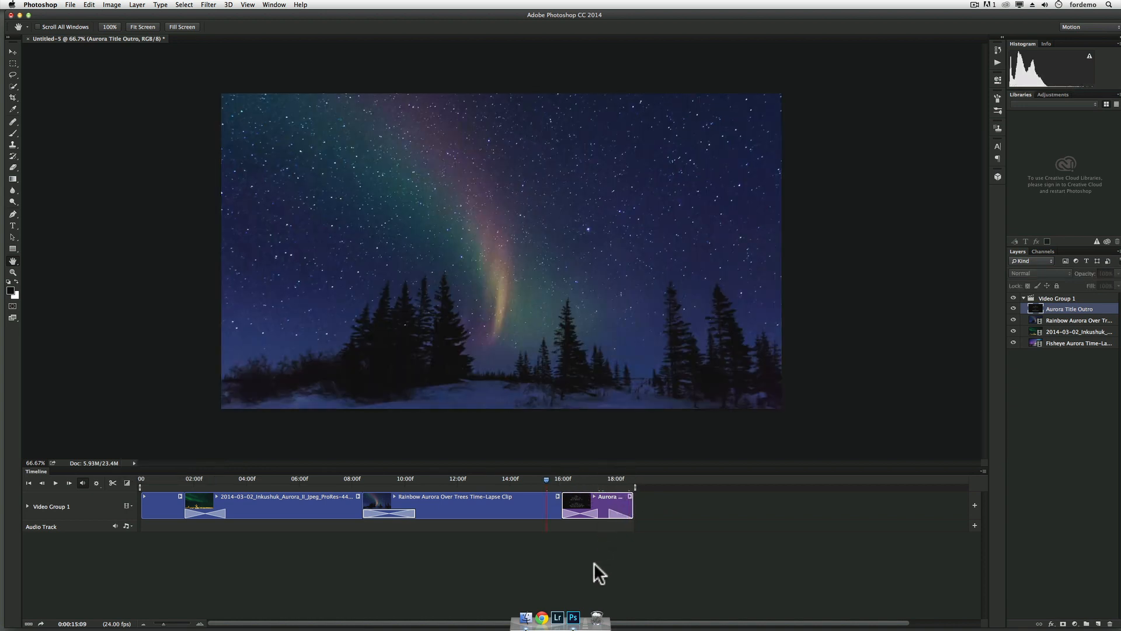
key(space)
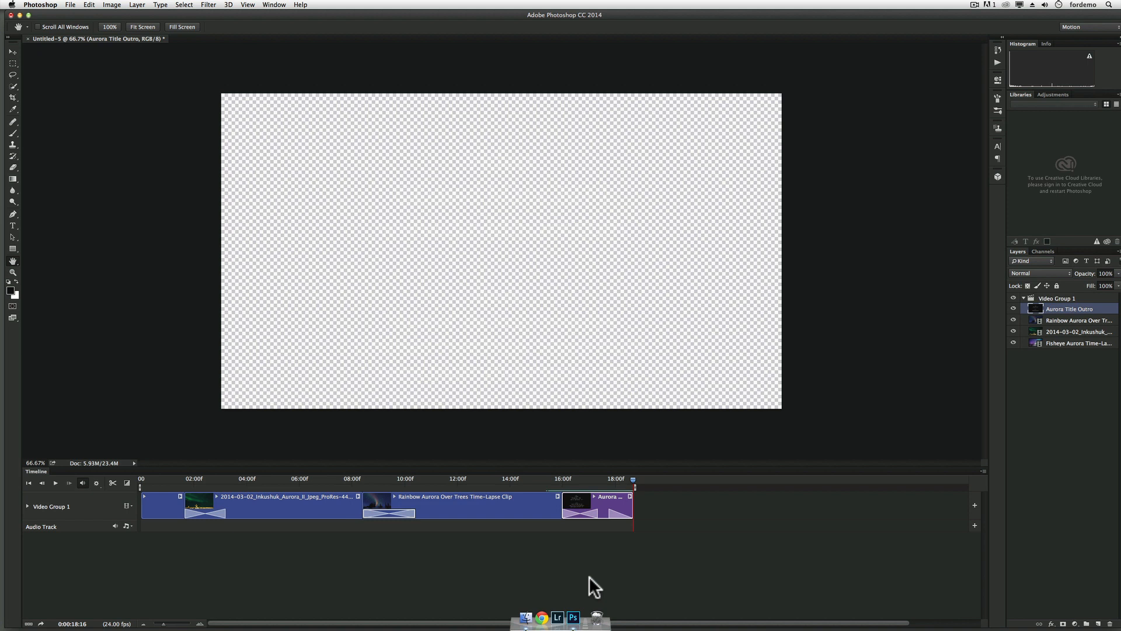
click(606, 570)
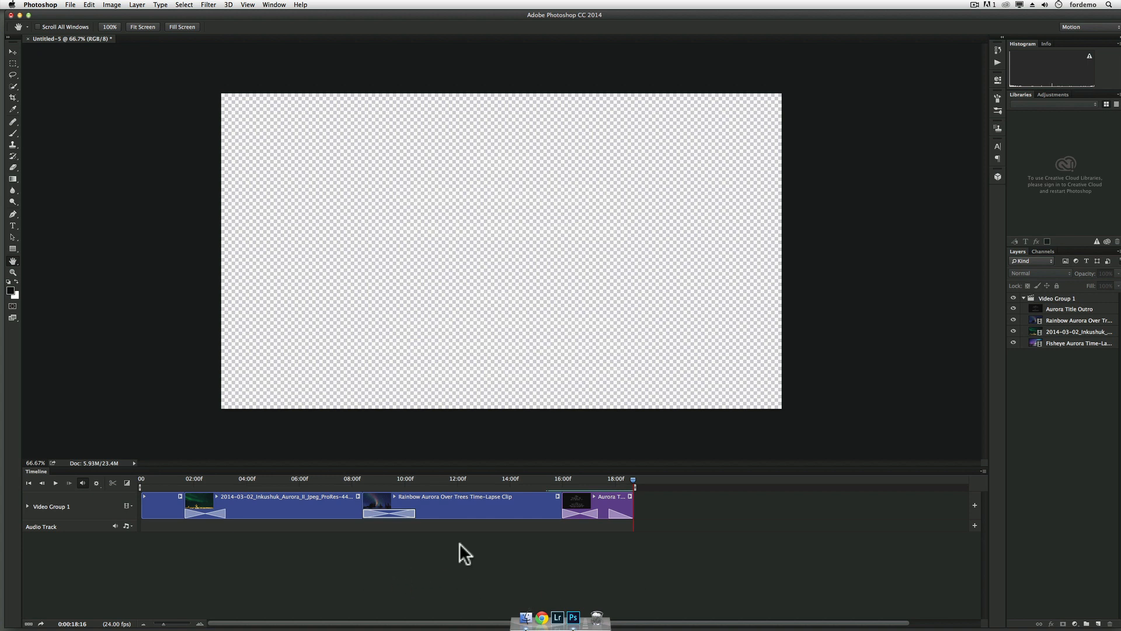
Return the playhead to the start and add the aurora WAV music file from the Desktop to the audio track
drag(631, 476, 7, 518)
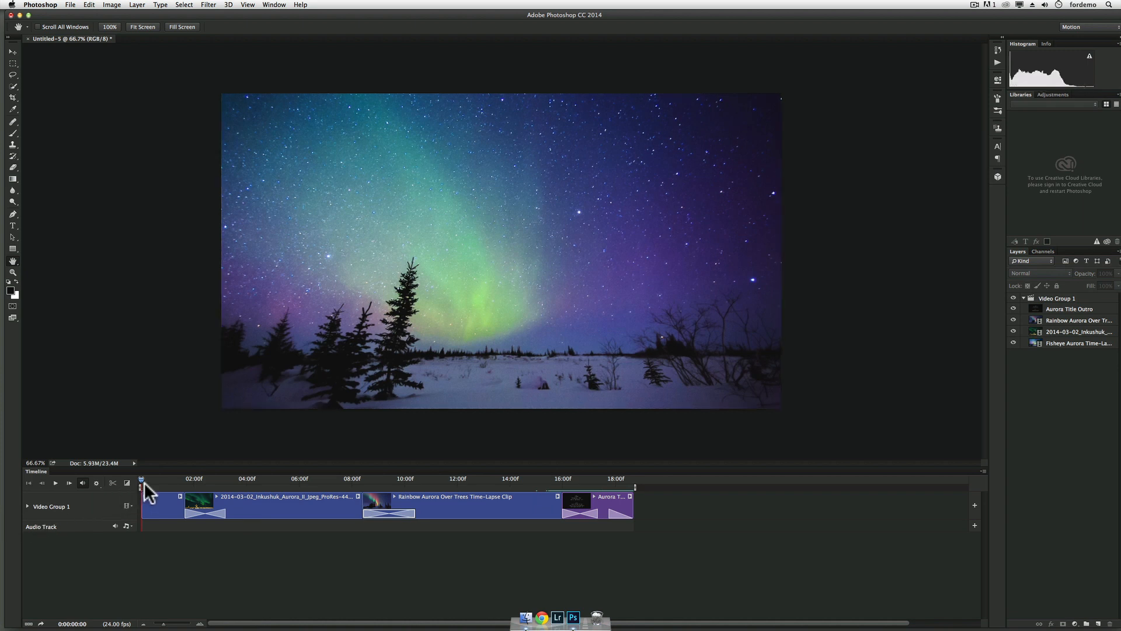
click(126, 526)
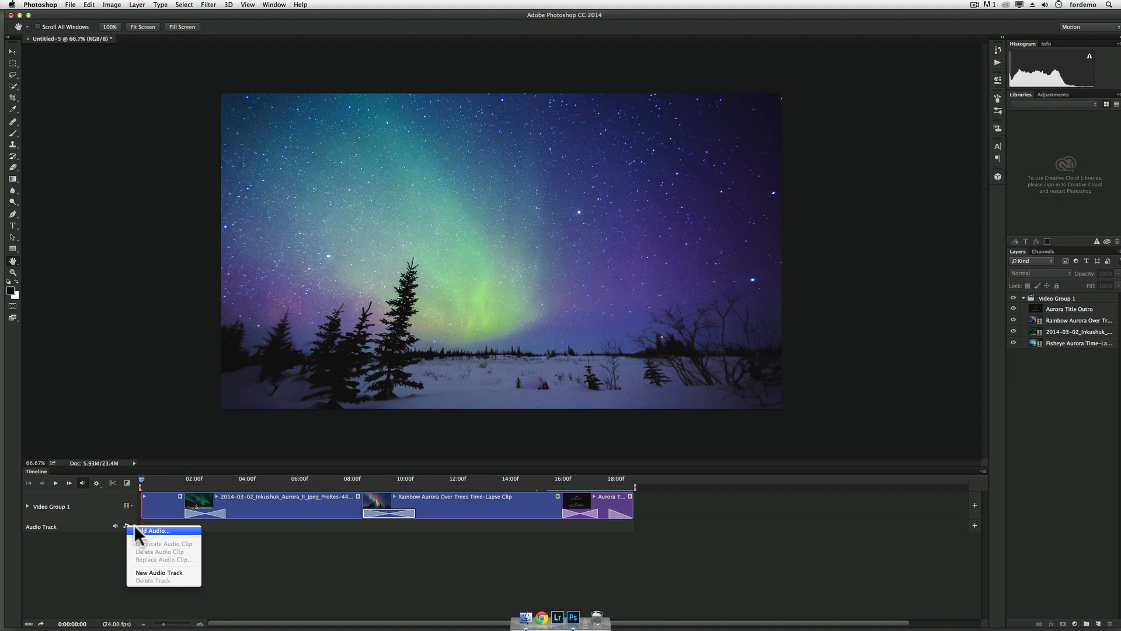
click(135, 529)
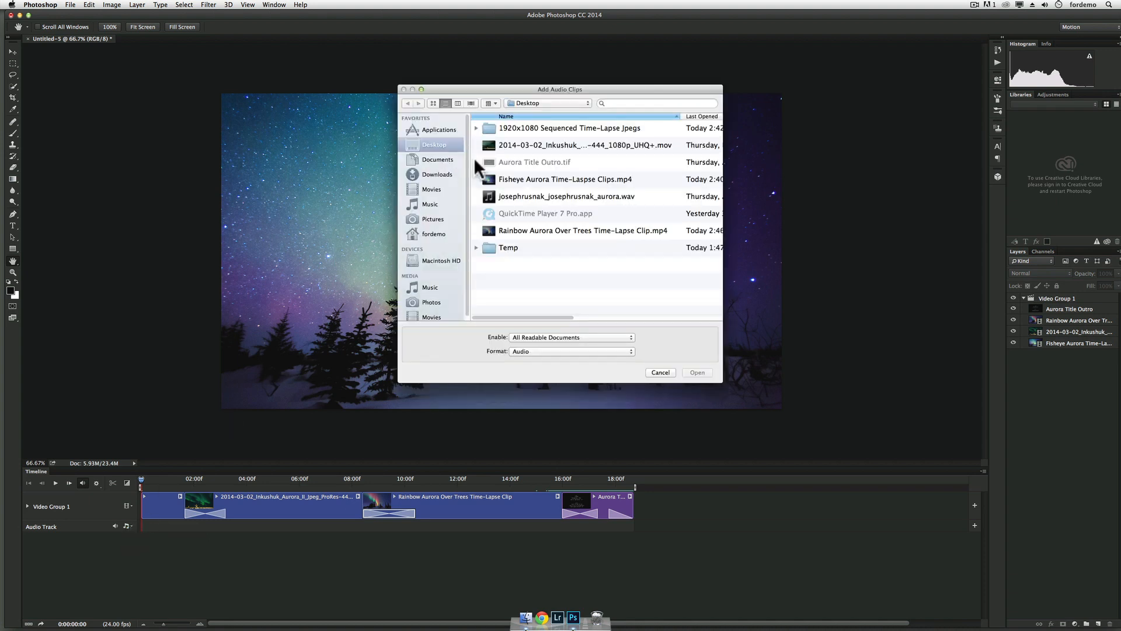
click(499, 195)
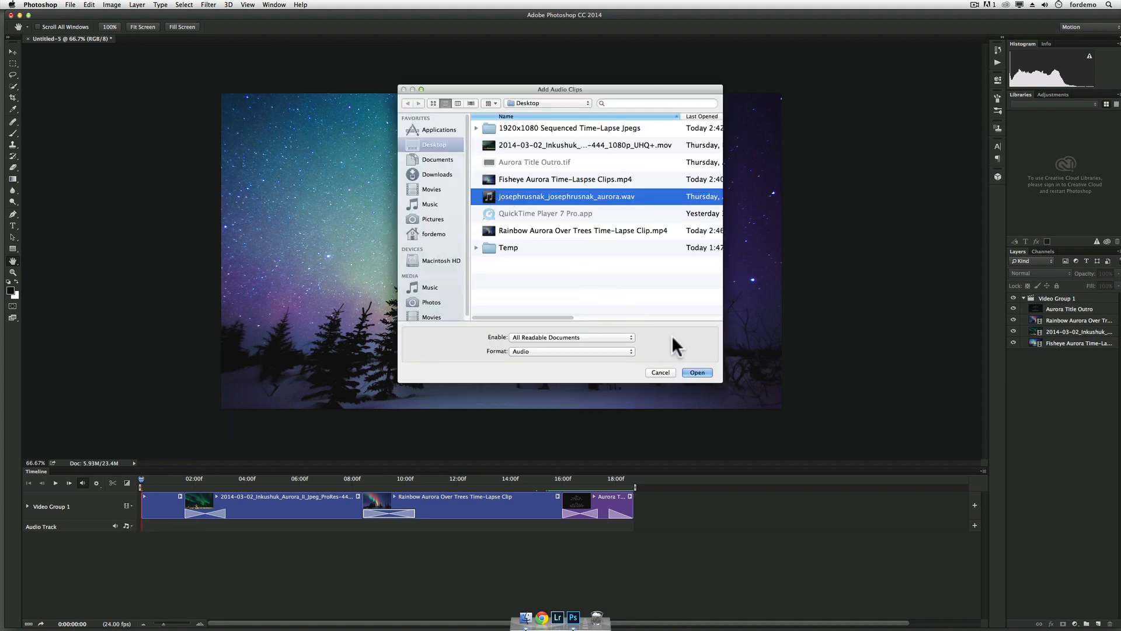
click(696, 373)
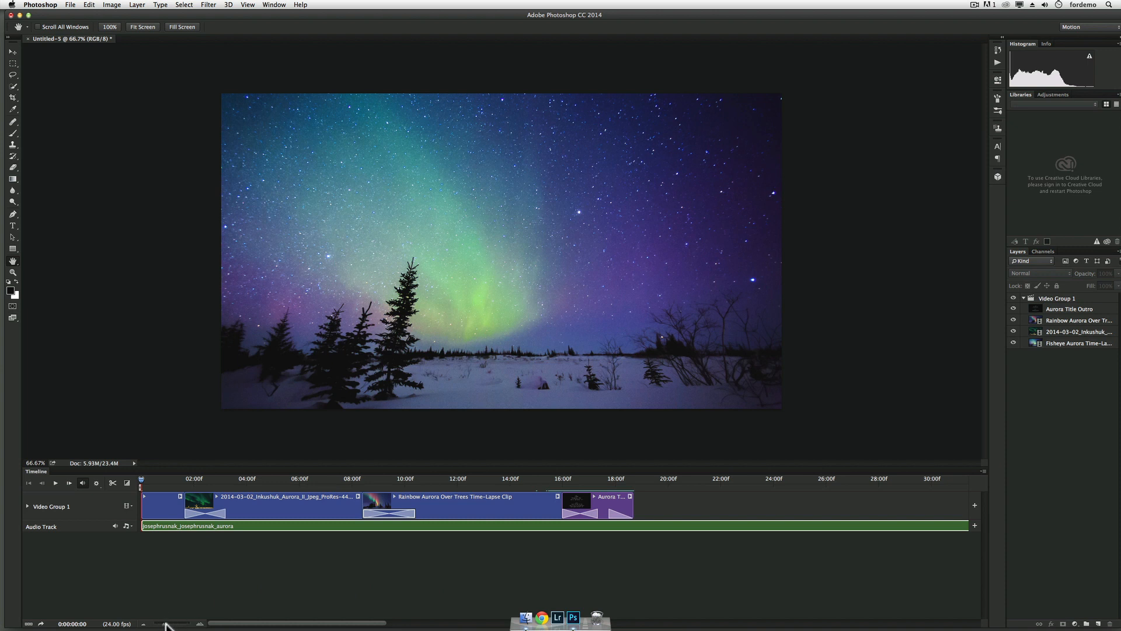
Trim the music clip's end to match the title outro's end and play the sequence from about 16:08
drag(162, 624, 156, 624)
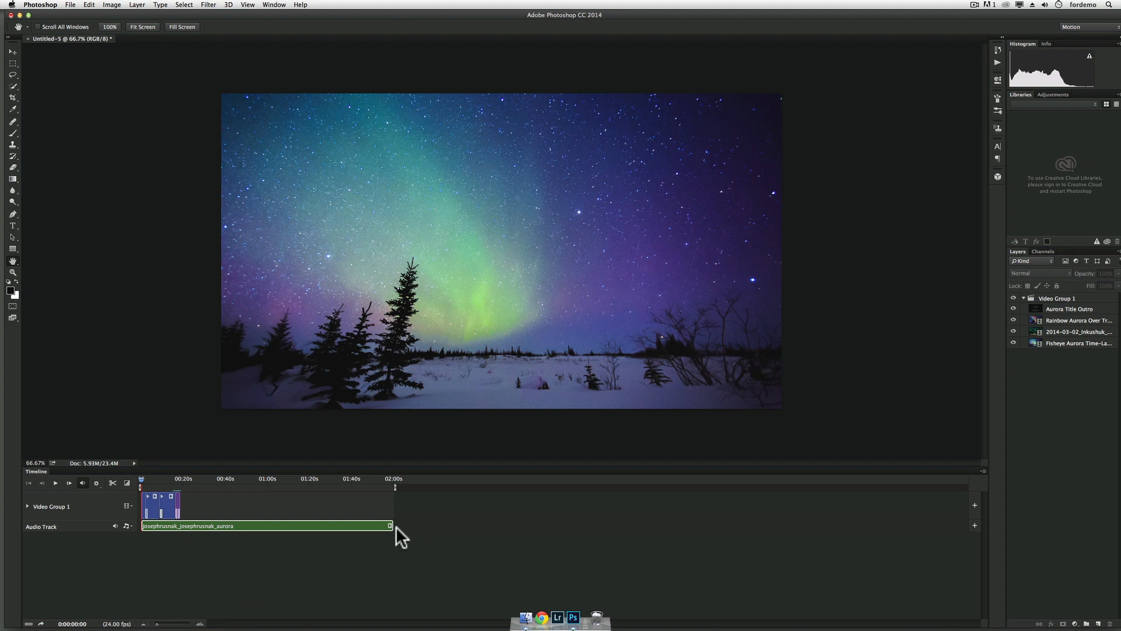
drag(388, 526, 178, 530)
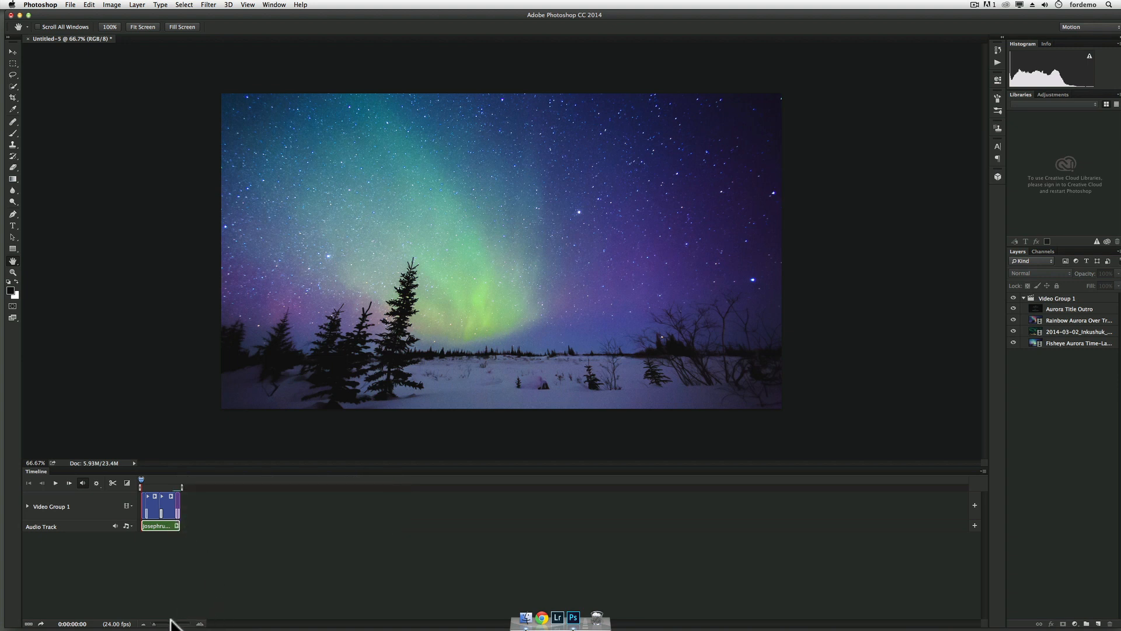
drag(155, 624, 164, 624)
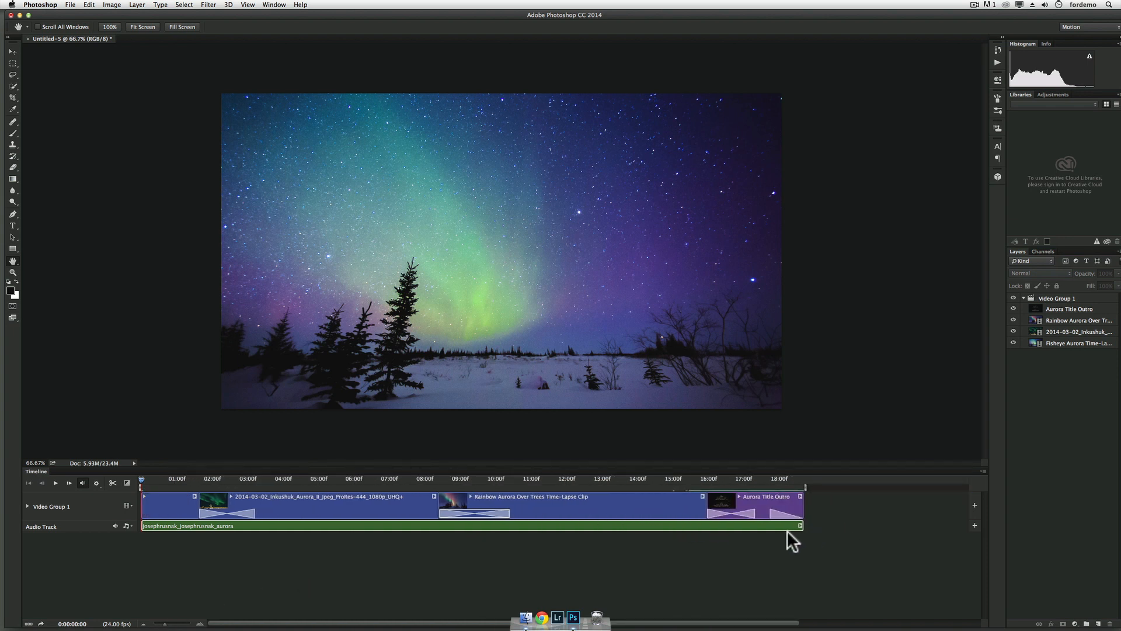
click(718, 479)
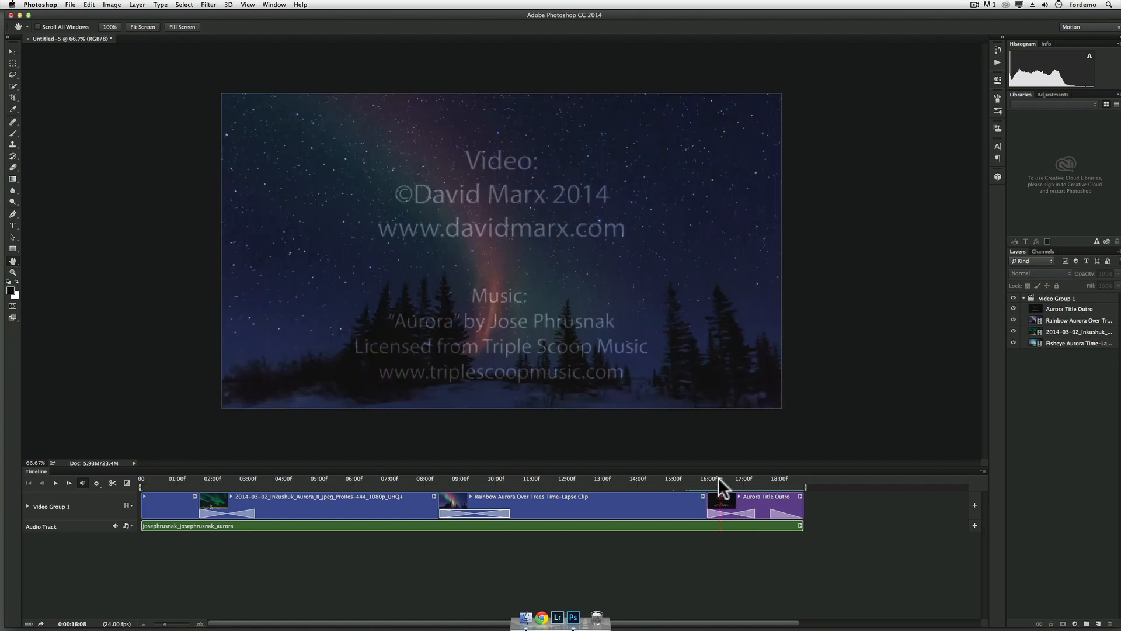
key(space)
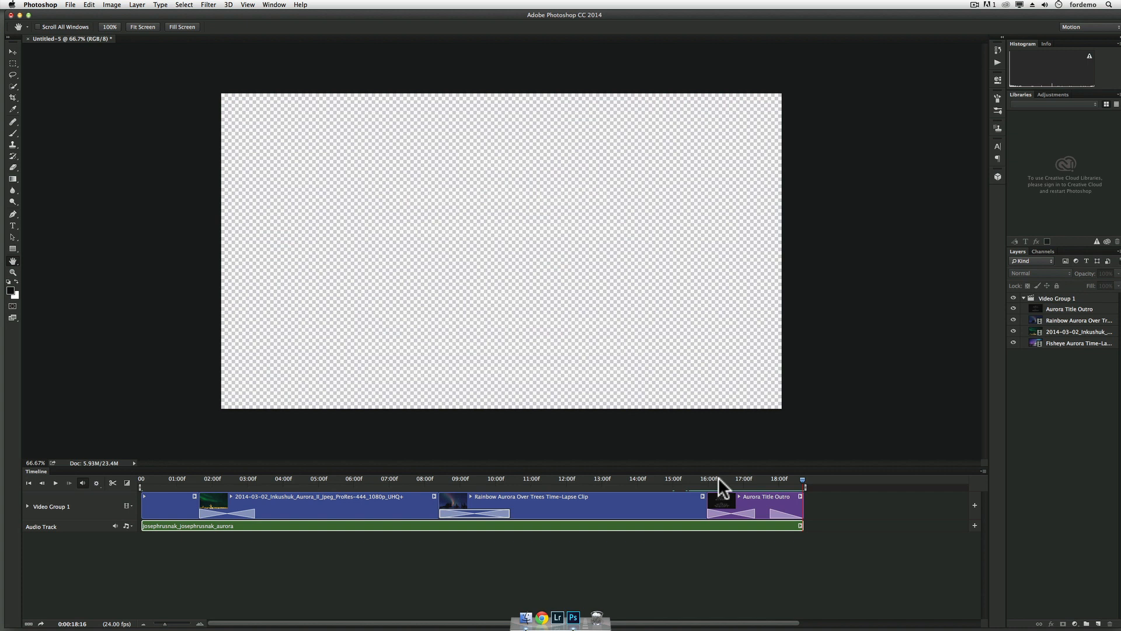
Set both the Fade In and the Fade Out of the music clip to 2 seconds
click(800, 525)
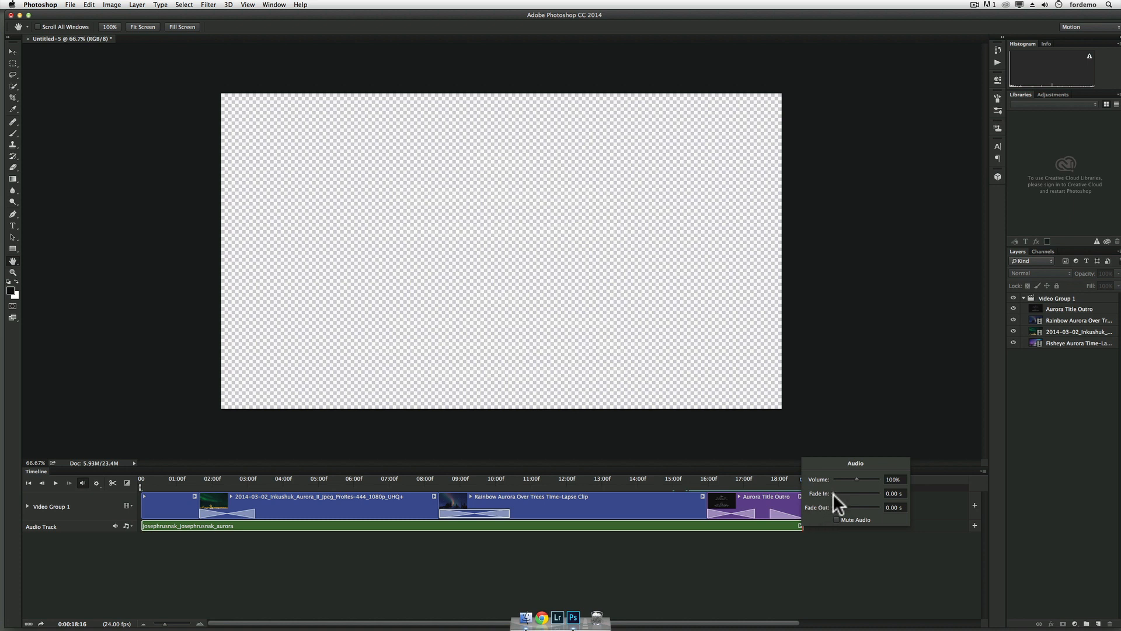
drag(833, 493, 830, 493)
text(2)
key(Tab)
text(2)
key(Tab)
click(848, 559)
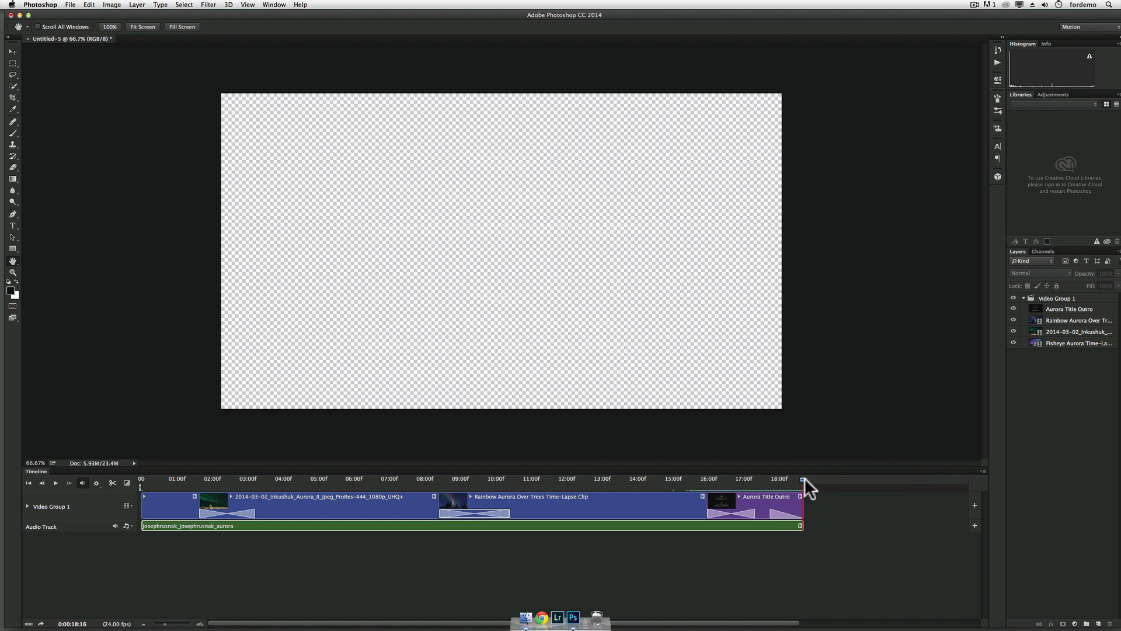
Return the playhead to the start and render the video to the Desktop as Northern Lights Time-Lapse Movie Demo in H.264
drag(804, 478, 56, 479)
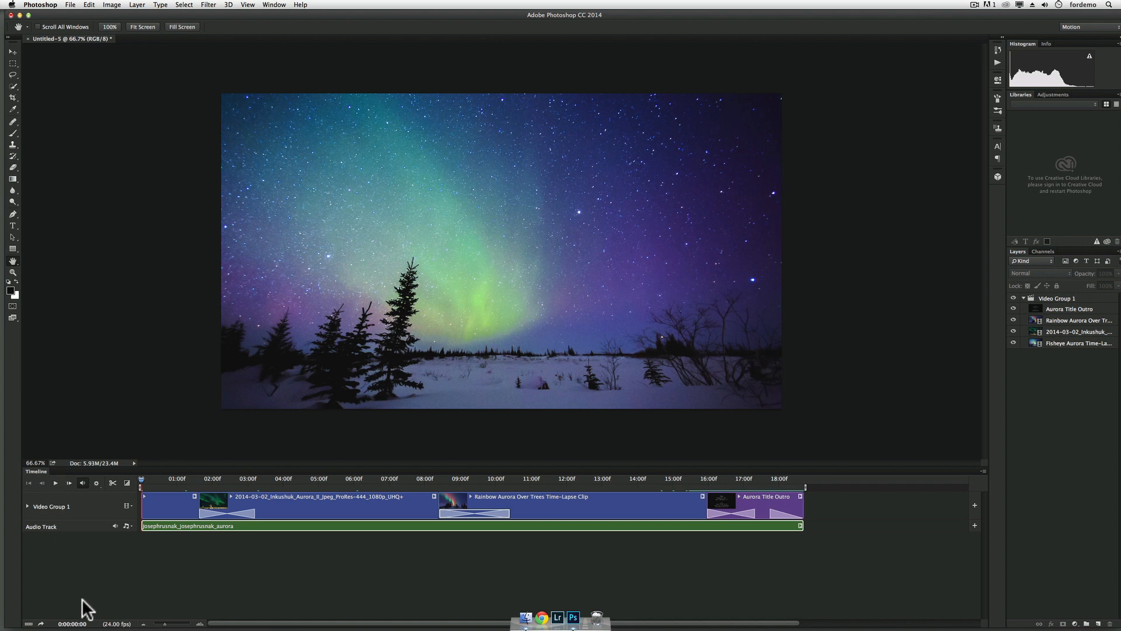
click(42, 624)
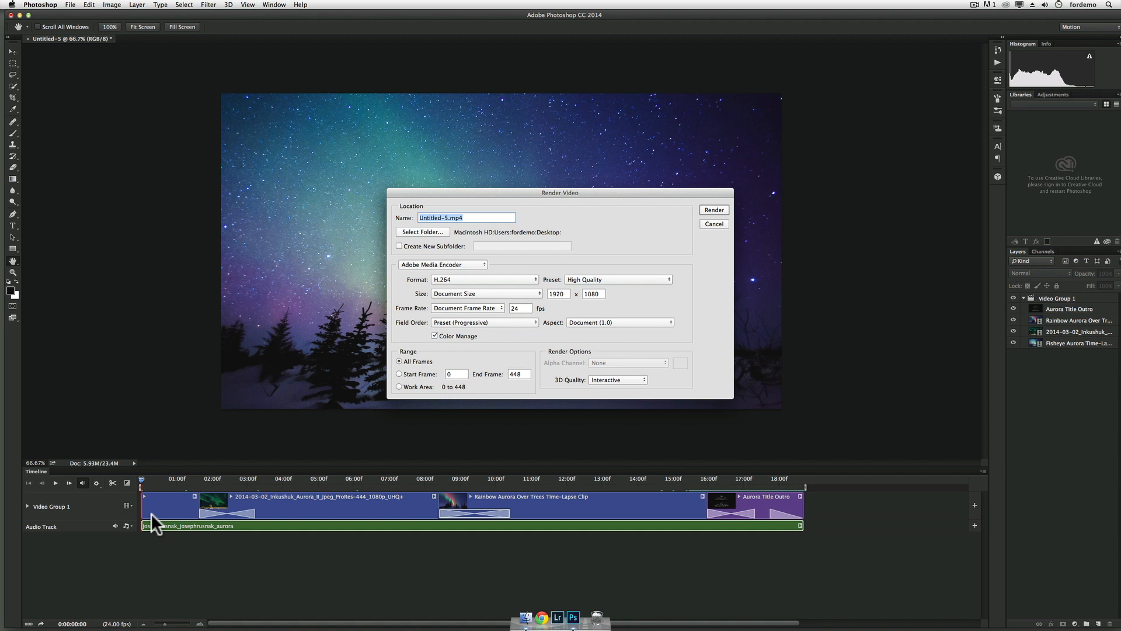
text(Time)
key(BackSpace)
key(BackSpace)
key(BackSpace)
key(BackSpace)
key(BackSpace)
text(Northern Lights Time-Lapse Movie Demo)
click(709, 212)
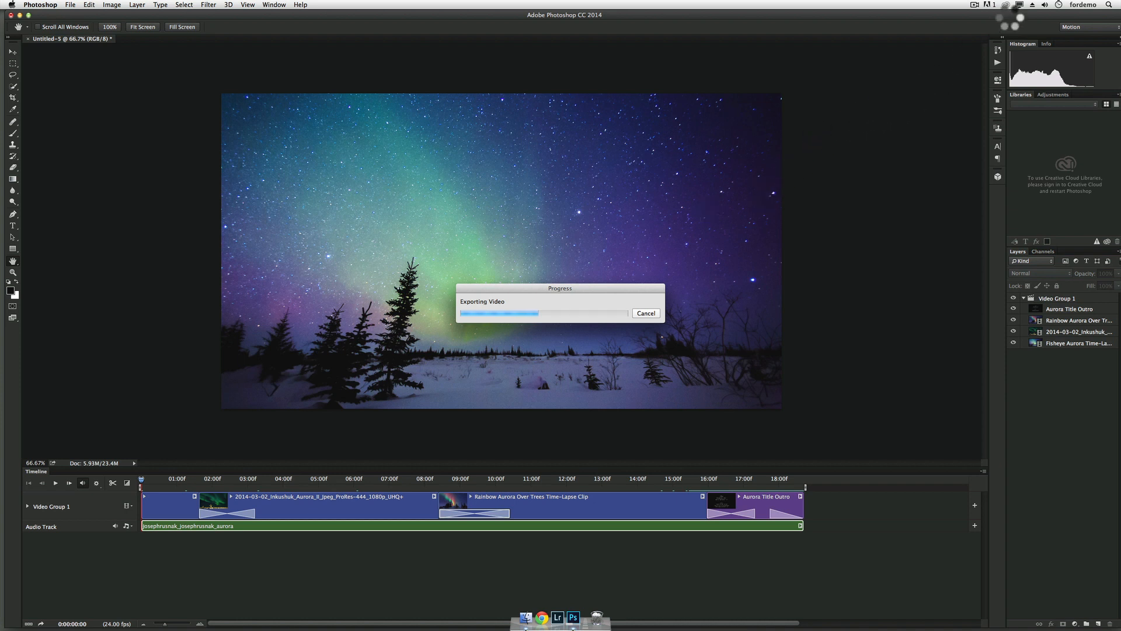
click(975, 4)
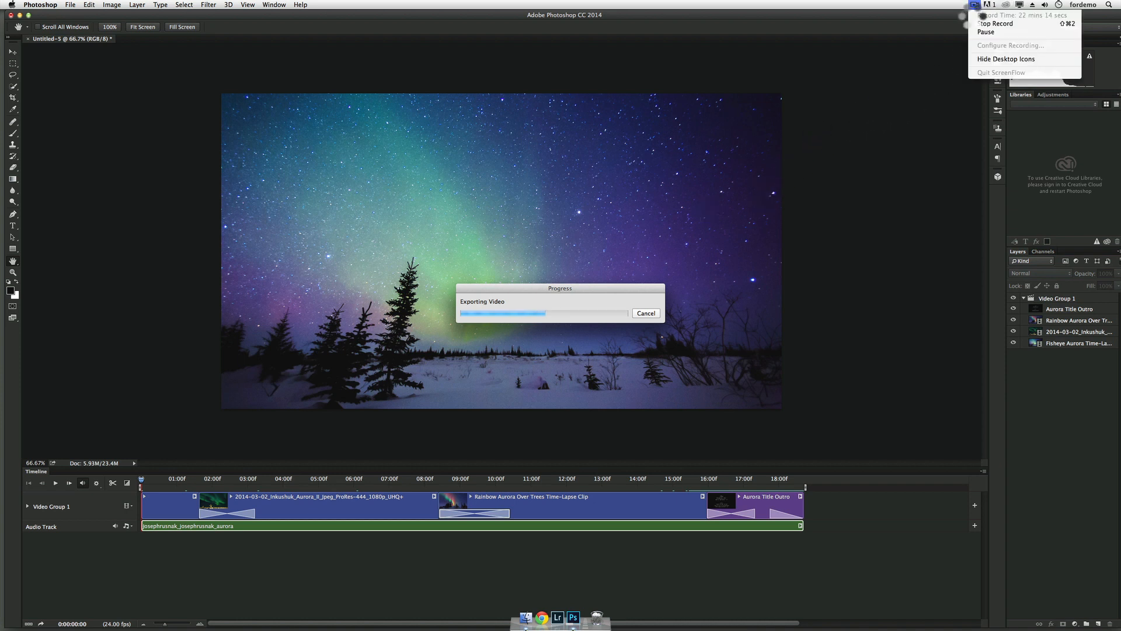
click(986, 32)
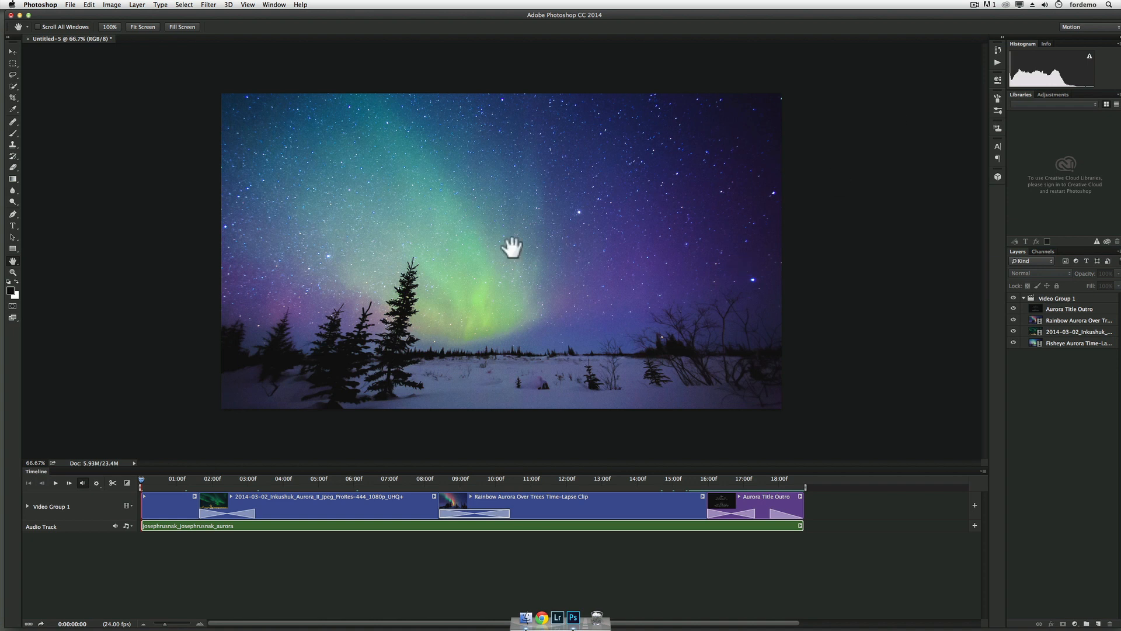
Save the project to the Desktop in Photoshop format as Northern Lights Time-Lapse Movie Project.psd
click(71, 5)
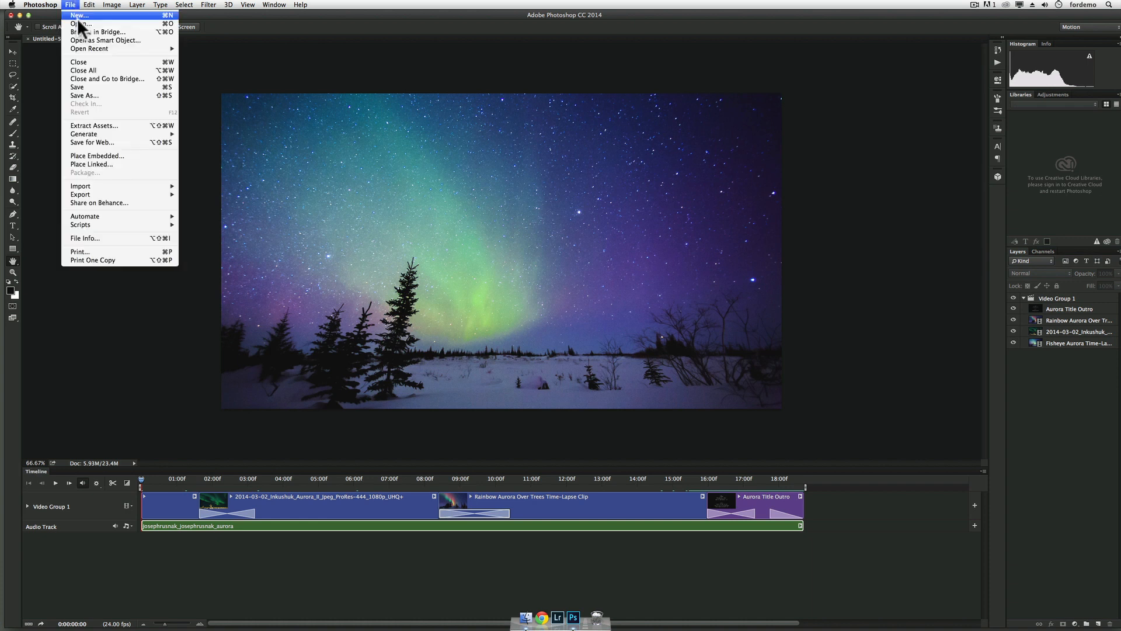
click(89, 86)
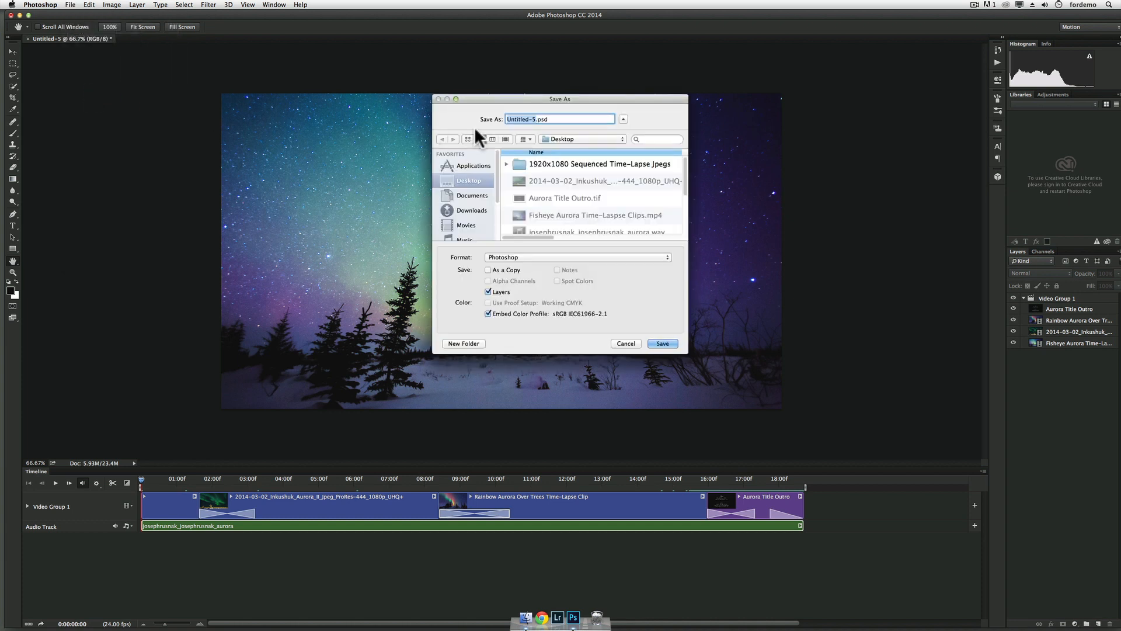
key(BackSpace)
text(otter)
key(BackSpace)
key(BackSpace)
key(BackSpace)
key(BackSpace)
text(thern Lights Time-Lapse Movie Project)
click(502, 258)
click(503, 258)
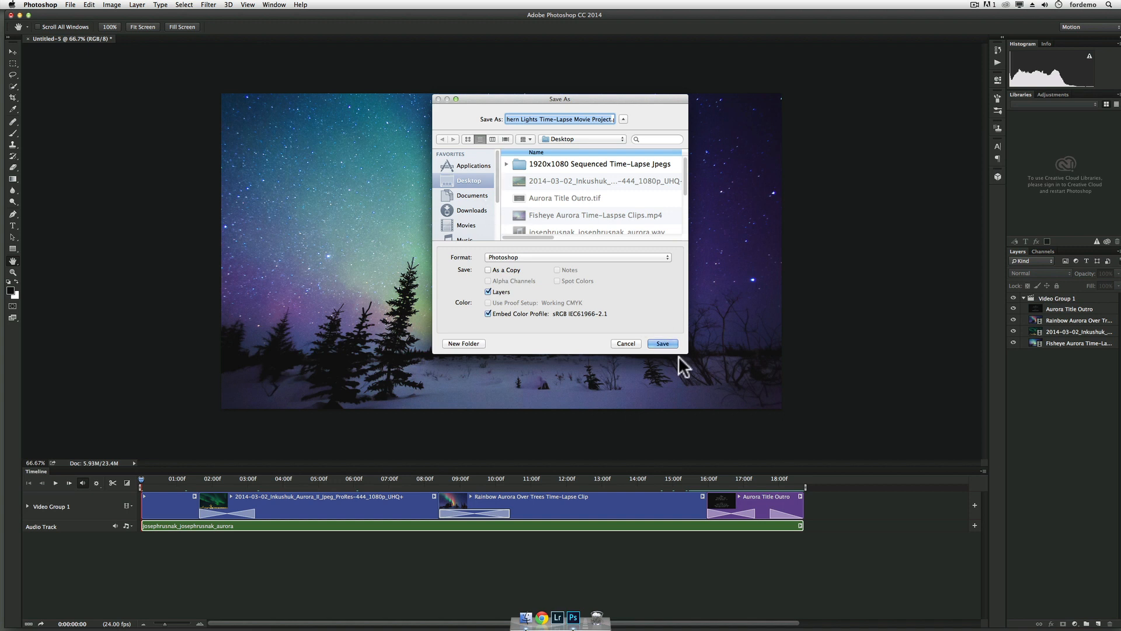
click(664, 343)
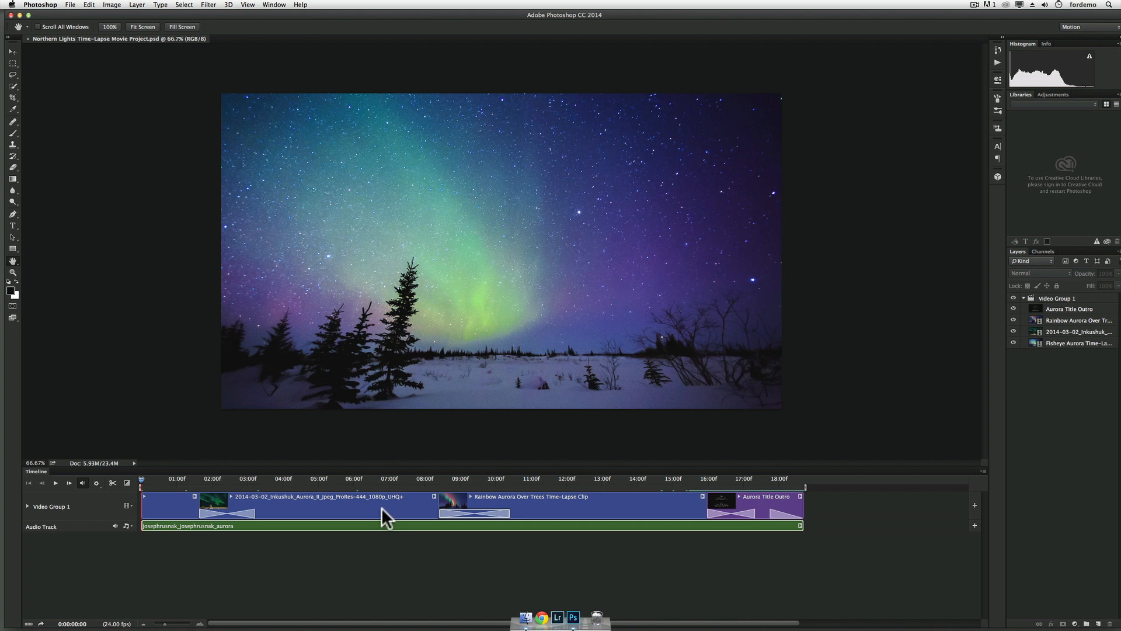
Quit Photoshop and clear the file selection on the desktop
click(38, 5)
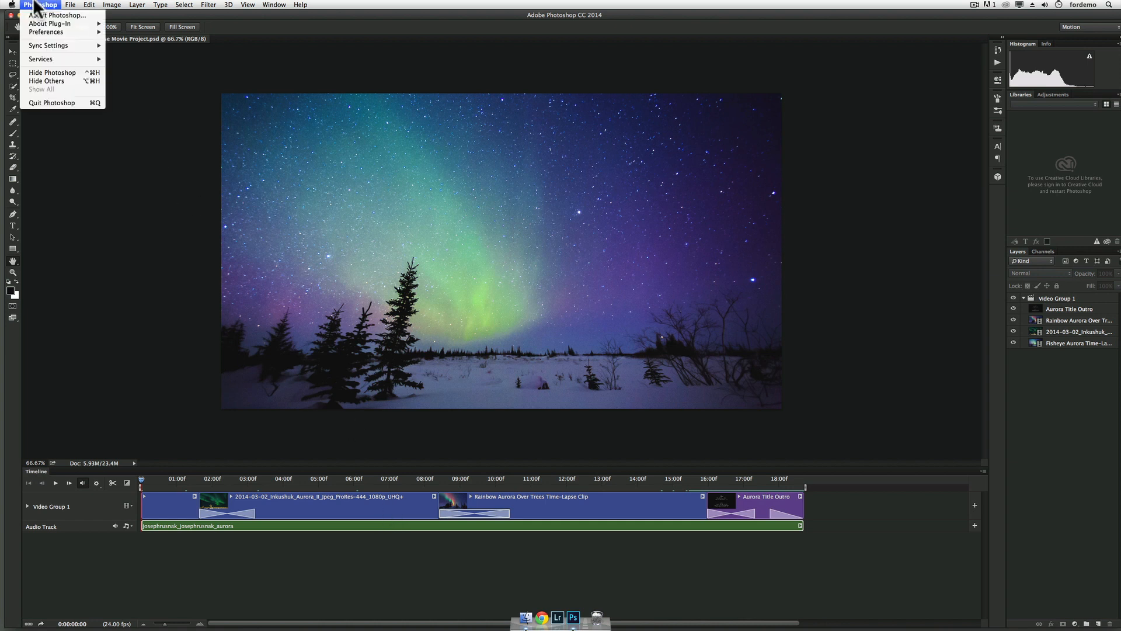
click(52, 102)
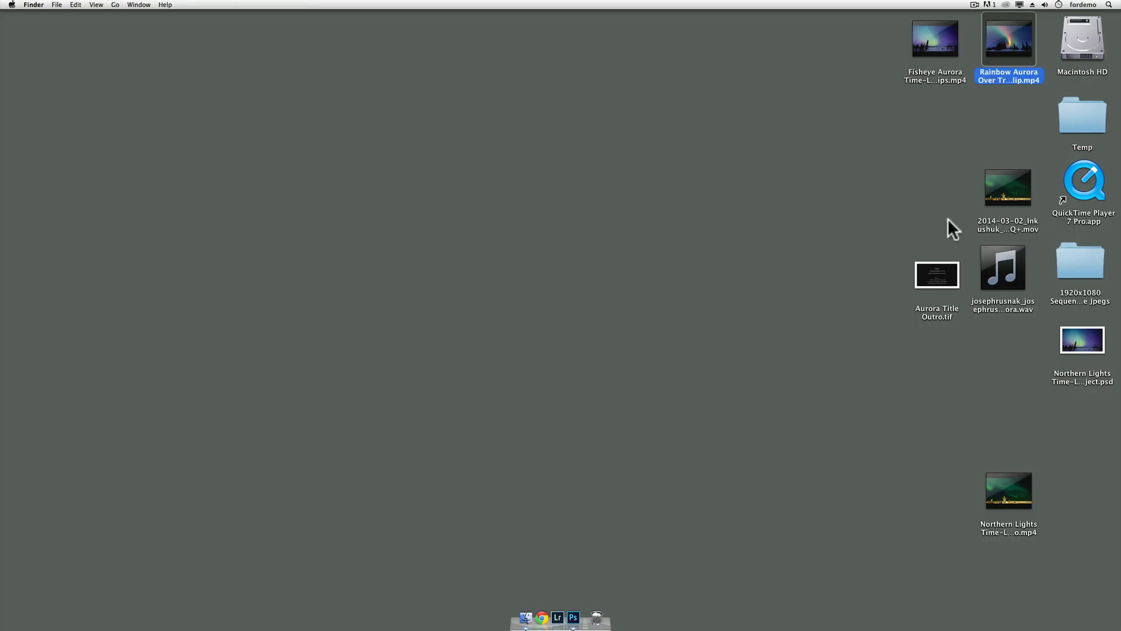
click(931, 130)
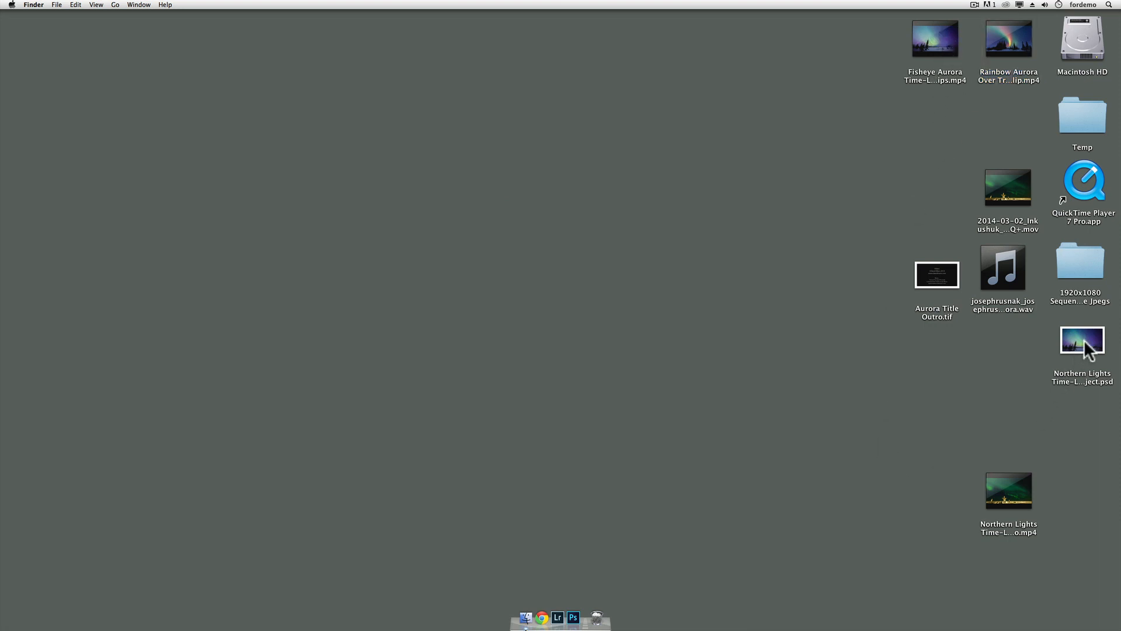
Open Northern Lights Time-Lapse Movie Demo.mp4 from the desktop in QuickTime Player and view it full screen at actual size
double_click(1013, 496)
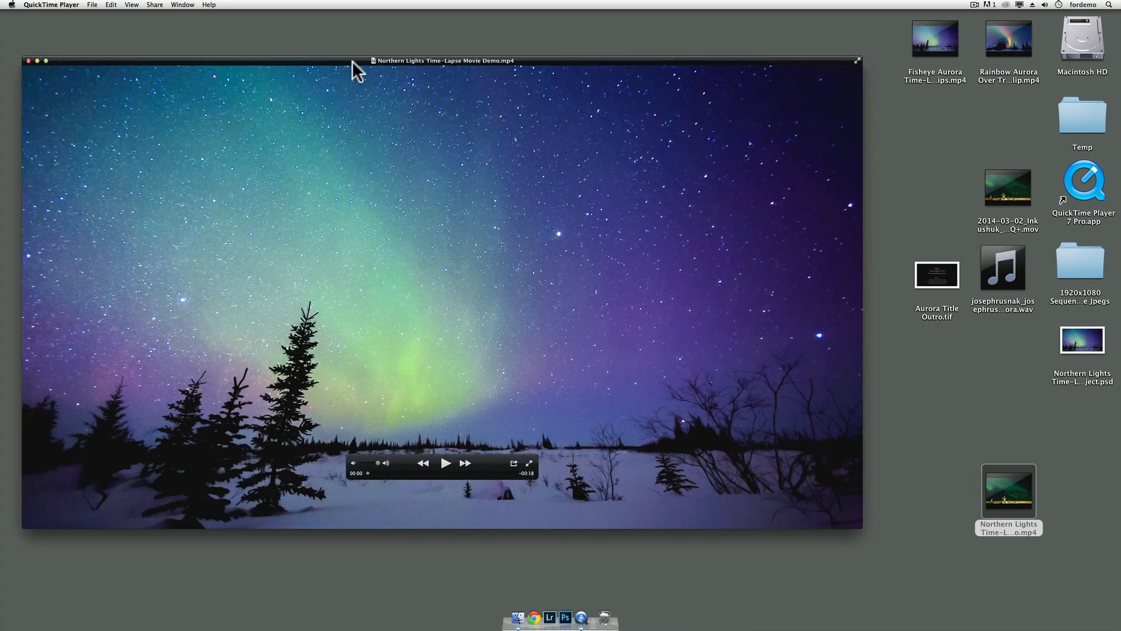
click(140, 4)
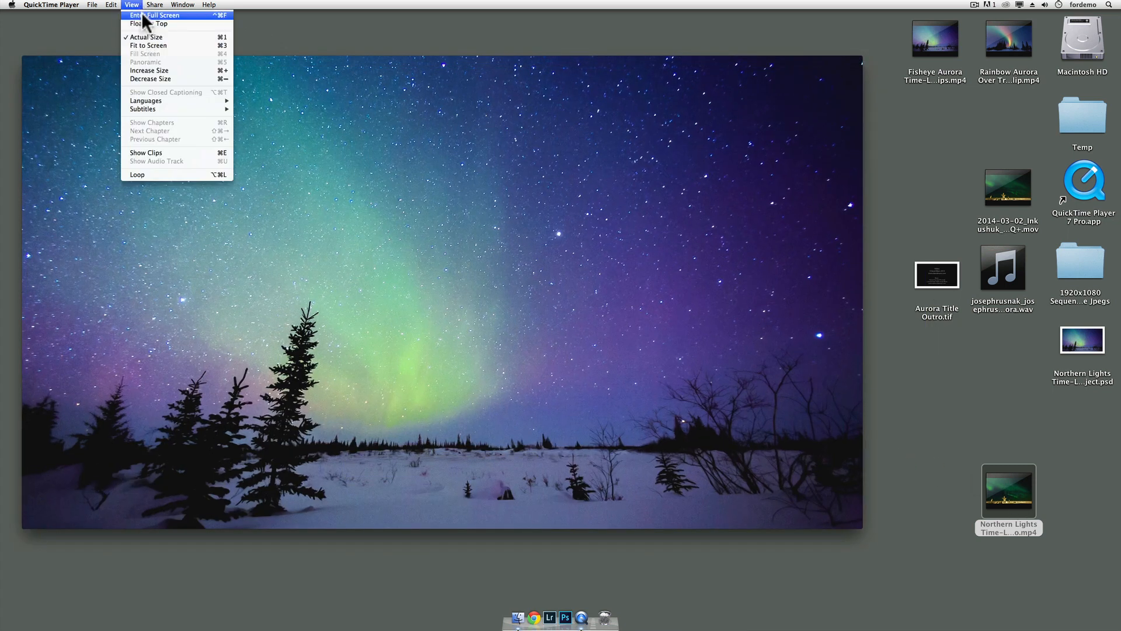
click(141, 16)
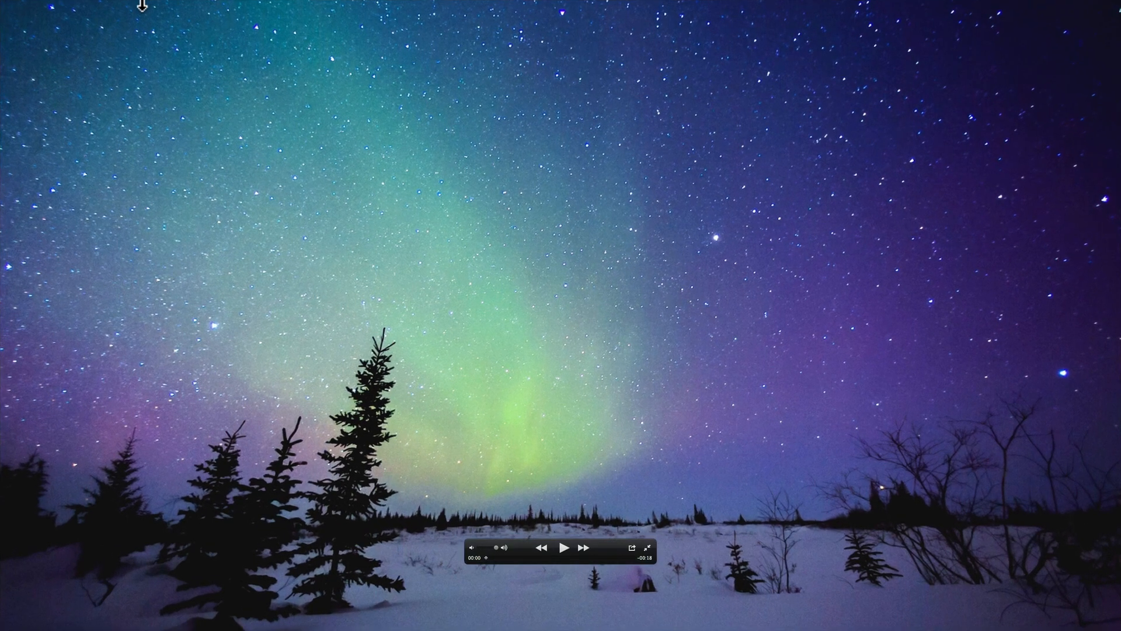
click(133, 3)
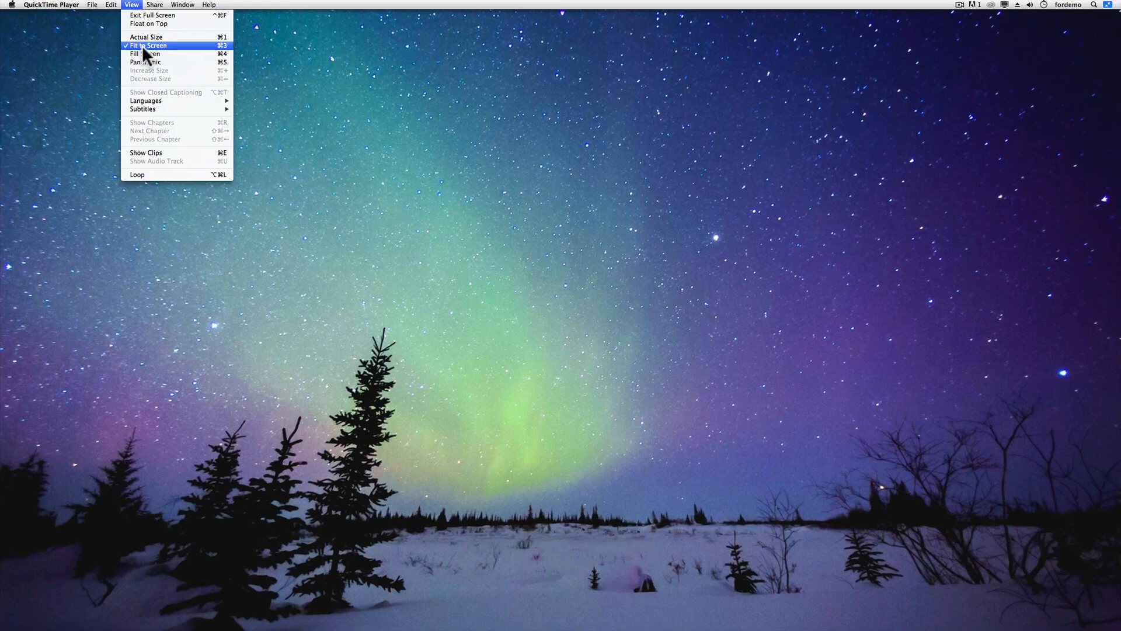
click(143, 37)
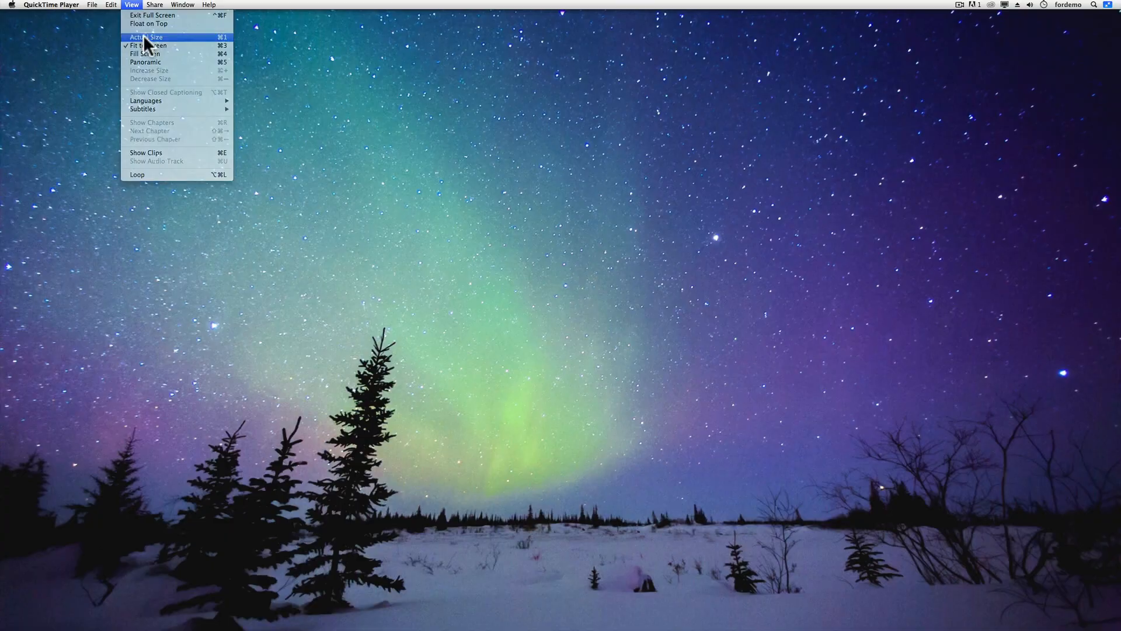